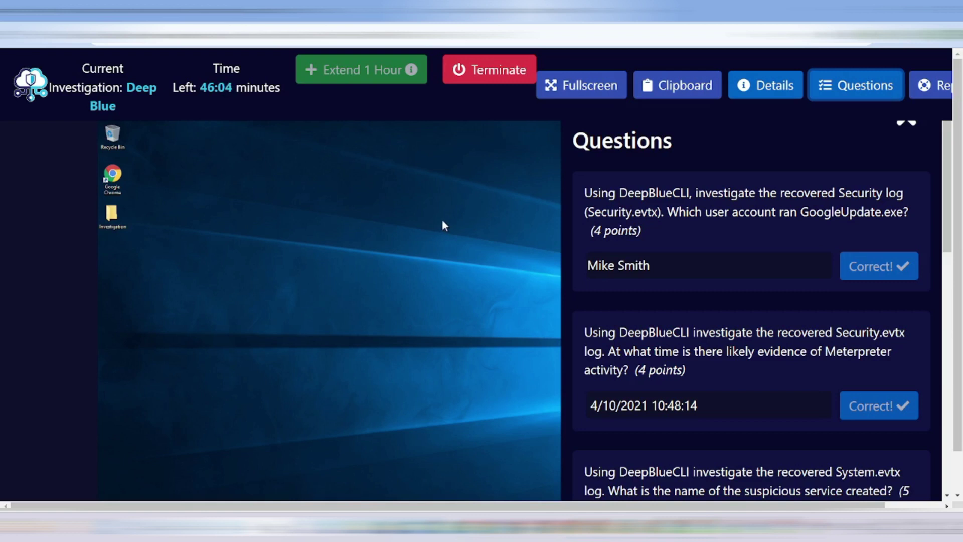
Step: Hide the Questions panel and close the existing PowerShell window with the earlier DeepBlueCLI output
{"action": "scroll", "coordinate": [336, 209], "scroll_direction": "down", "scroll_amount": 1}
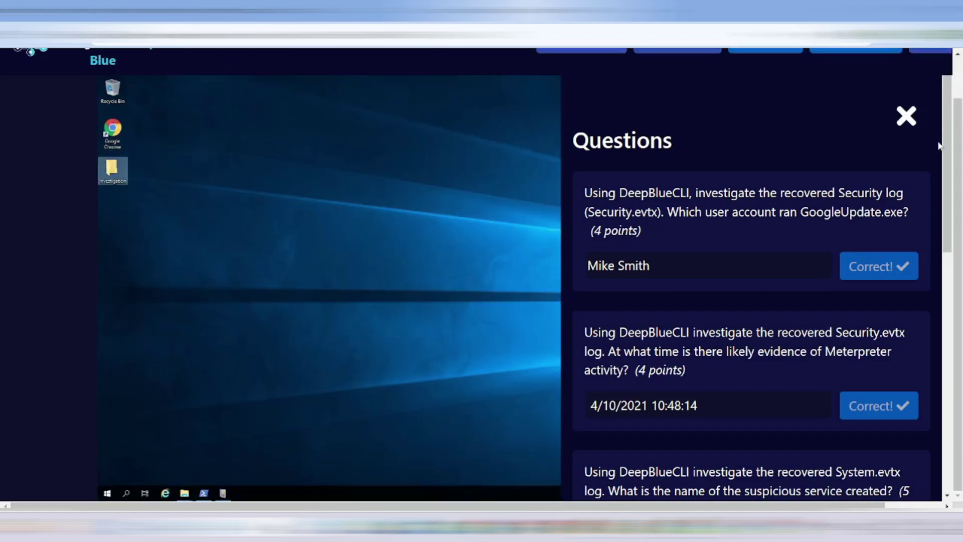
{"action": "left_click", "coordinate": [906, 115]}
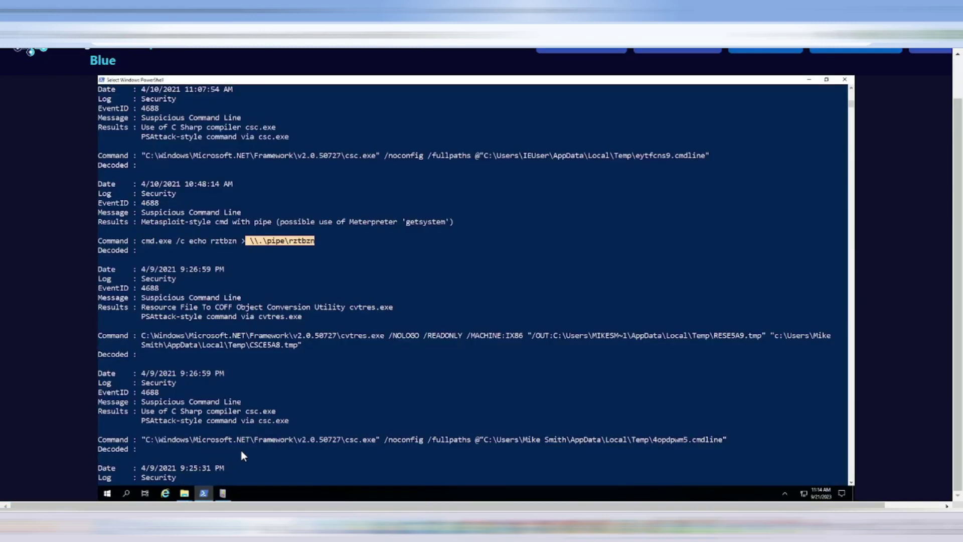
{"action": "left_click", "coordinate": [242, 452]}
{"action": "scroll", "coordinate": [242, 452], "scroll_direction": "down", "scroll_amount": 3}
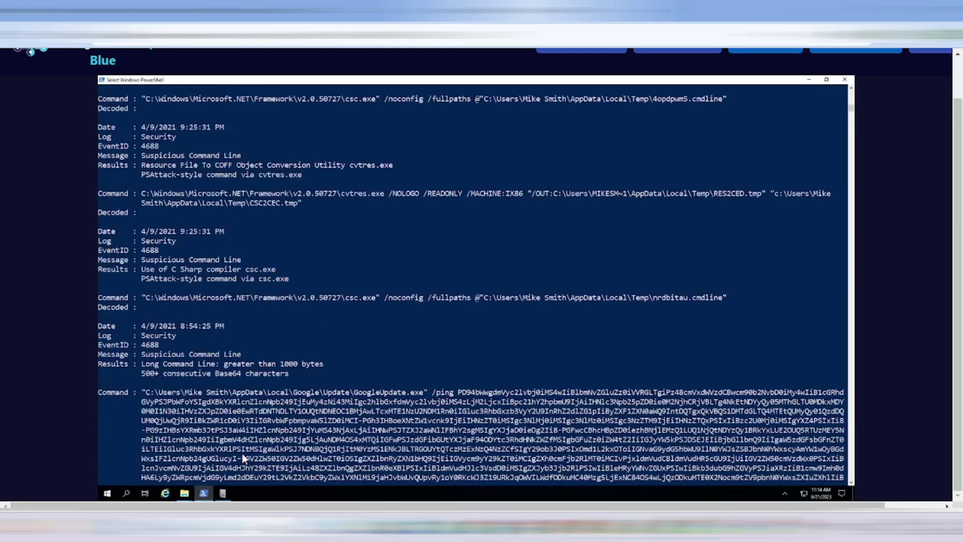
{"action": "scroll", "coordinate": [243, 457], "scroll_direction": "down", "scroll_amount": 15}
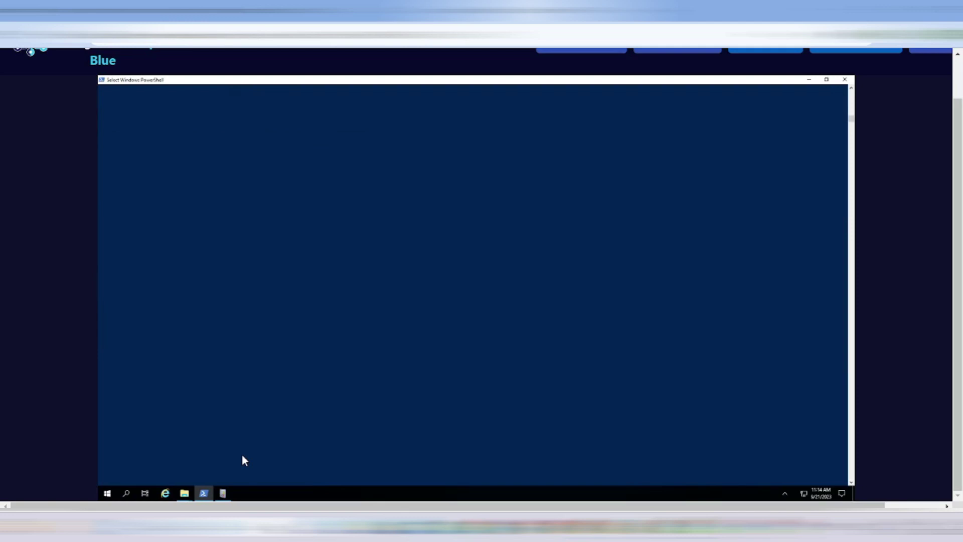
{"action": "scroll", "coordinate": [275, 405], "scroll_direction": "up", "scroll_amount": 5}
{"action": "scroll", "coordinate": [275, 405], "scroll_direction": "down", "scroll_amount": 1}
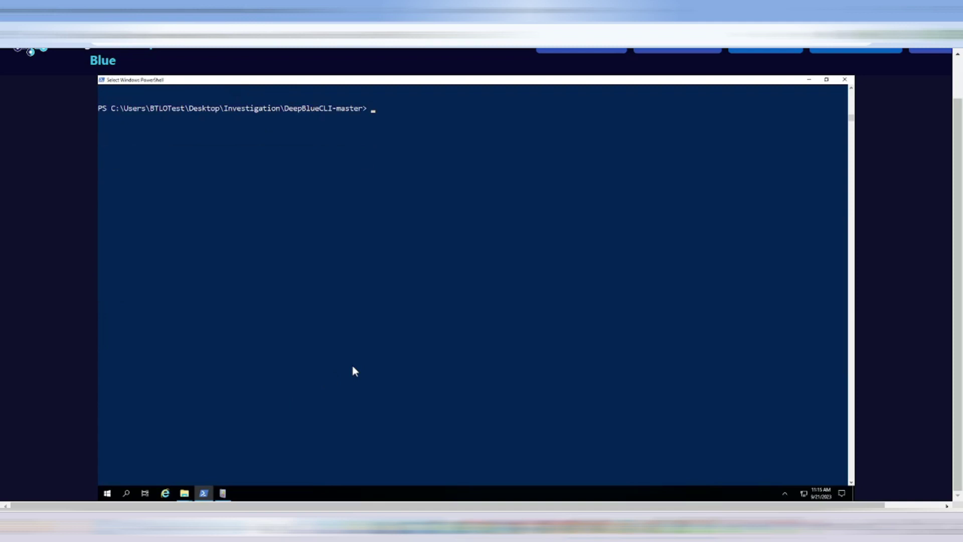
{"action": "type", "text": "cd"}
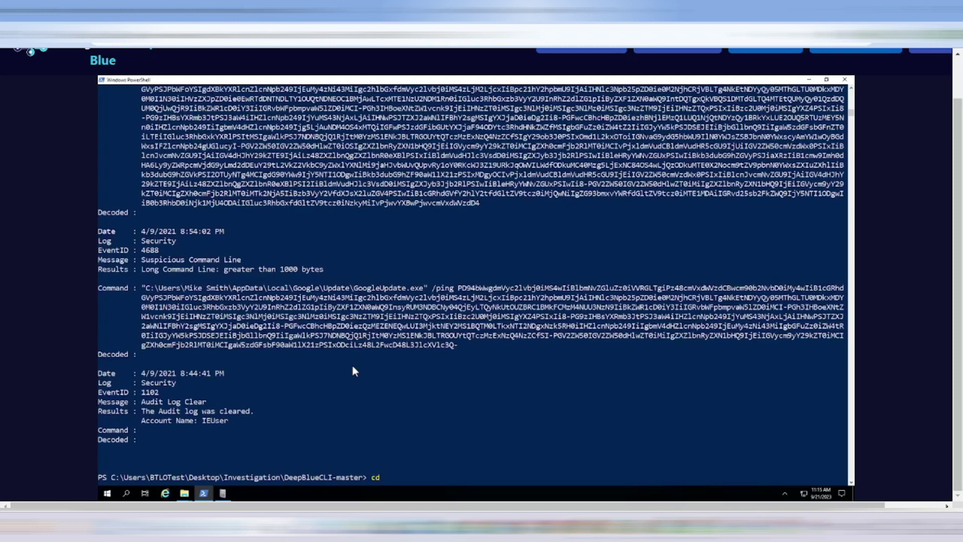
{"action": "left_click", "coordinate": [844, 79]}
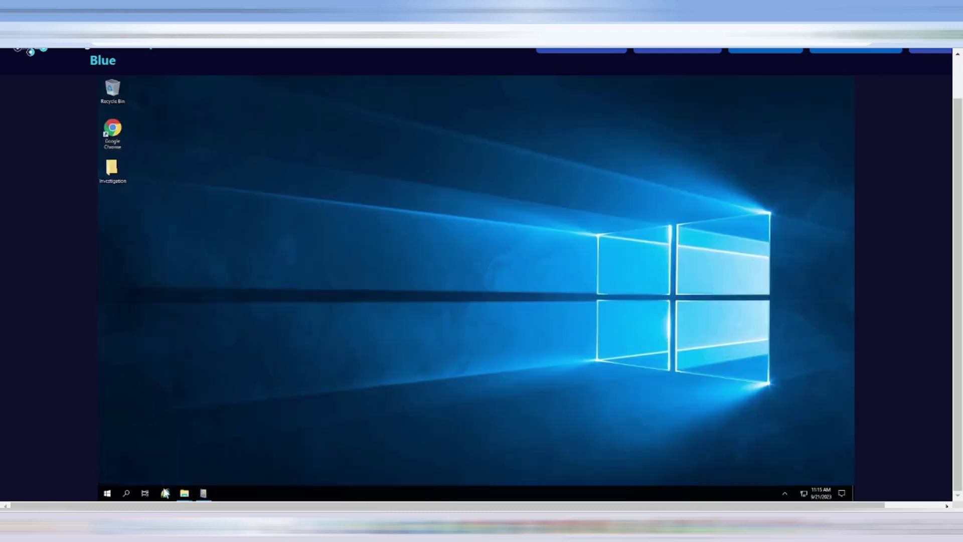
{"action": "left_click", "coordinate": [126, 493]}
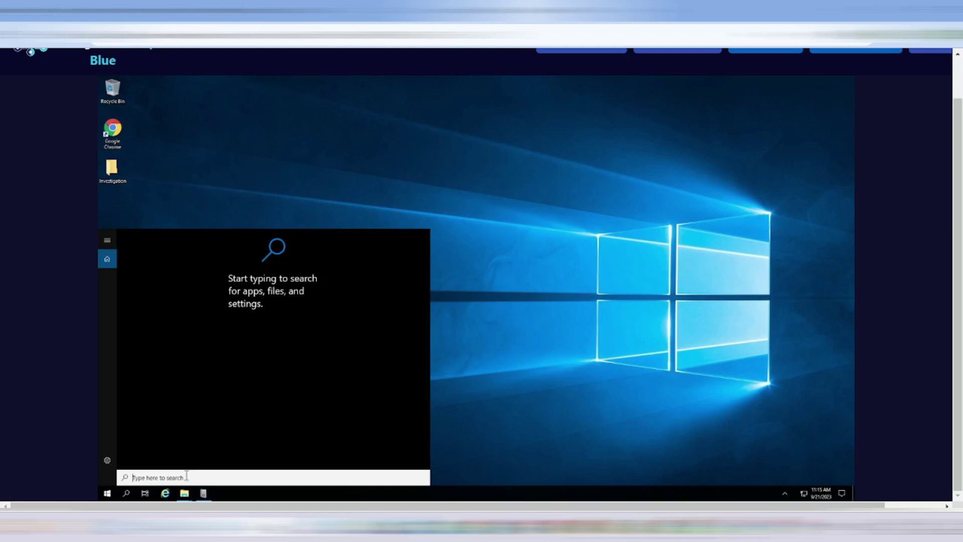
{"action": "type", "text": "powershe"}
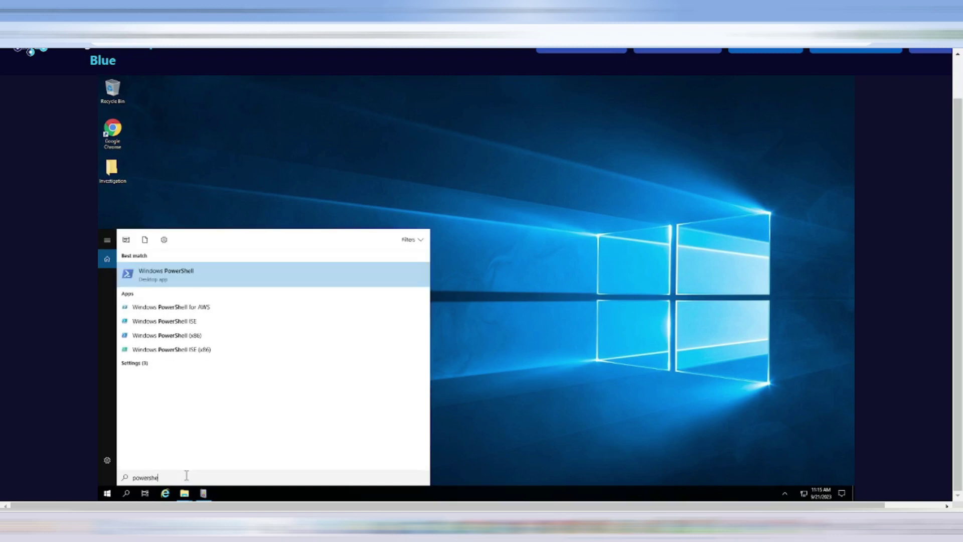
{"action": "type", "text": "ll"}
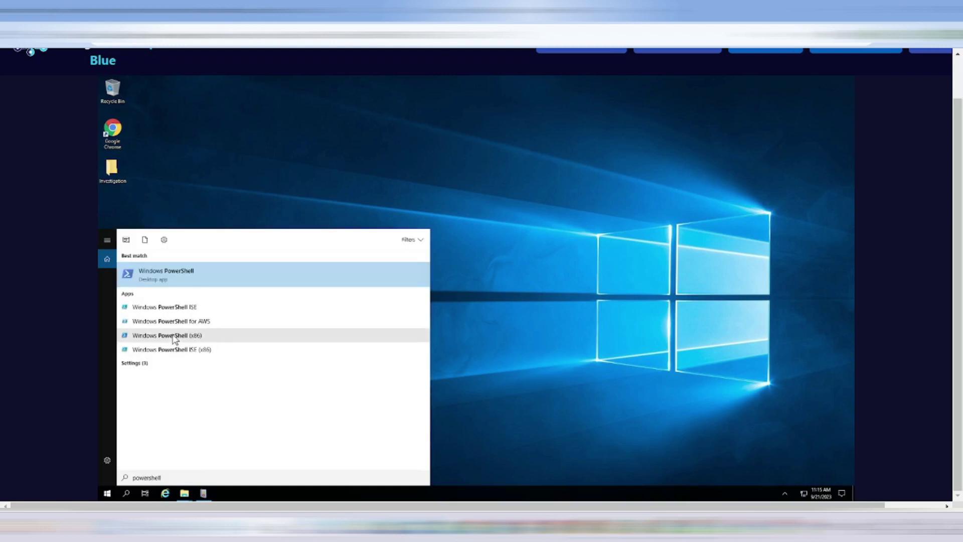
{"action": "left_click", "coordinate": [169, 306]}
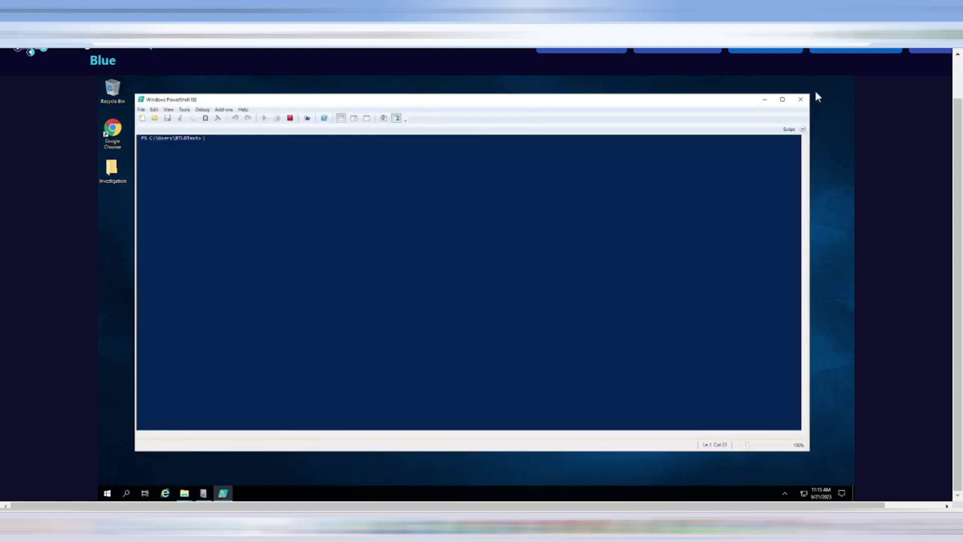
{"action": "left_click", "coordinate": [800, 100]}
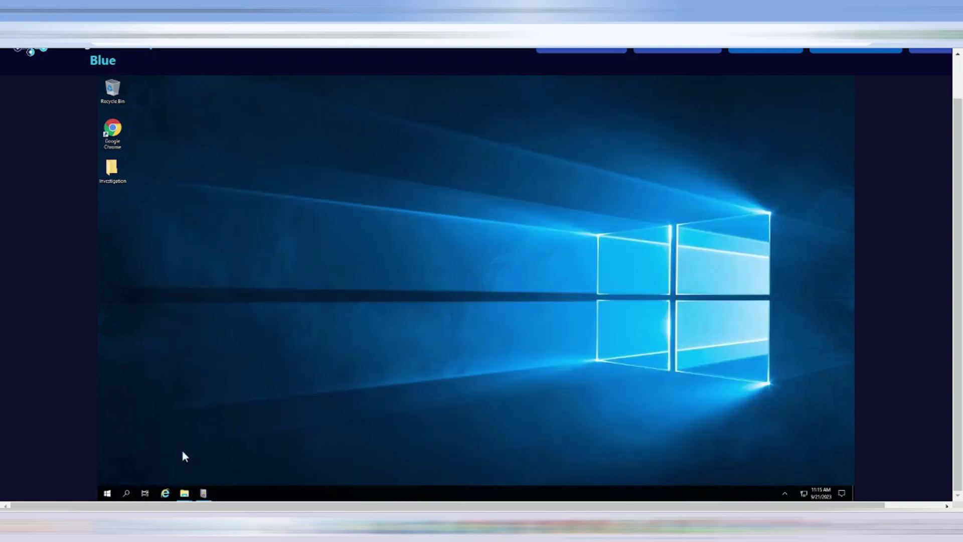
Step: Search the system for PowerShell and open a new Windows PowerShell session
{"action": "left_click", "coordinate": [126, 493]}
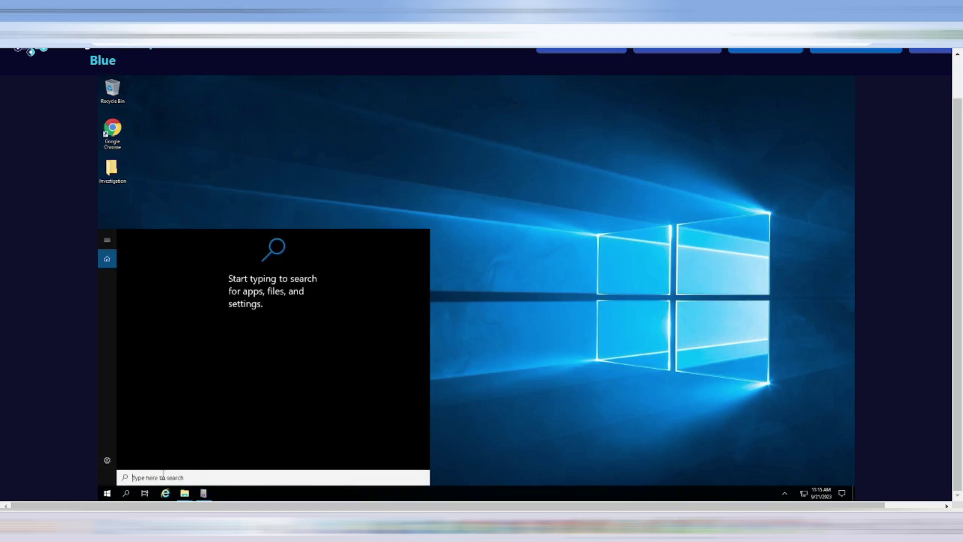
{"action": "type", "text": "powershe"}
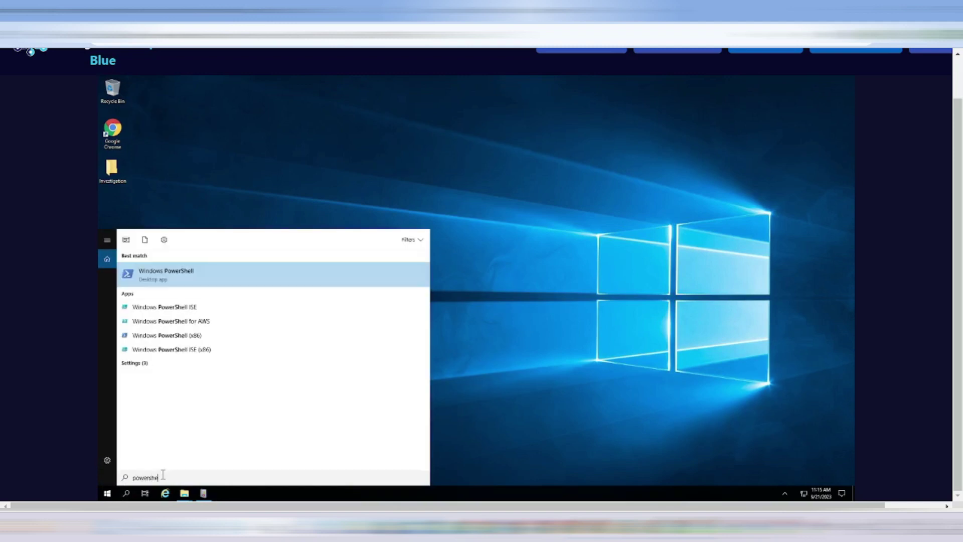
{"action": "left_click", "coordinate": [164, 281]}
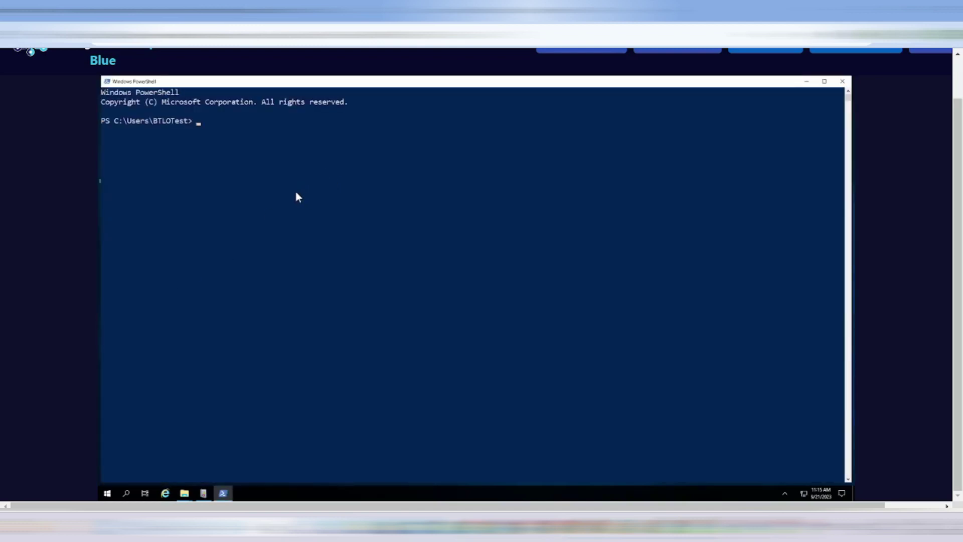
Step: Change to the Desktop directory in PowerShell and list its contents
{"action": "type", "text": "cd .\\D"}
{"action": "key", "text": "Tab"}
{"action": "key", "text": "Return"}
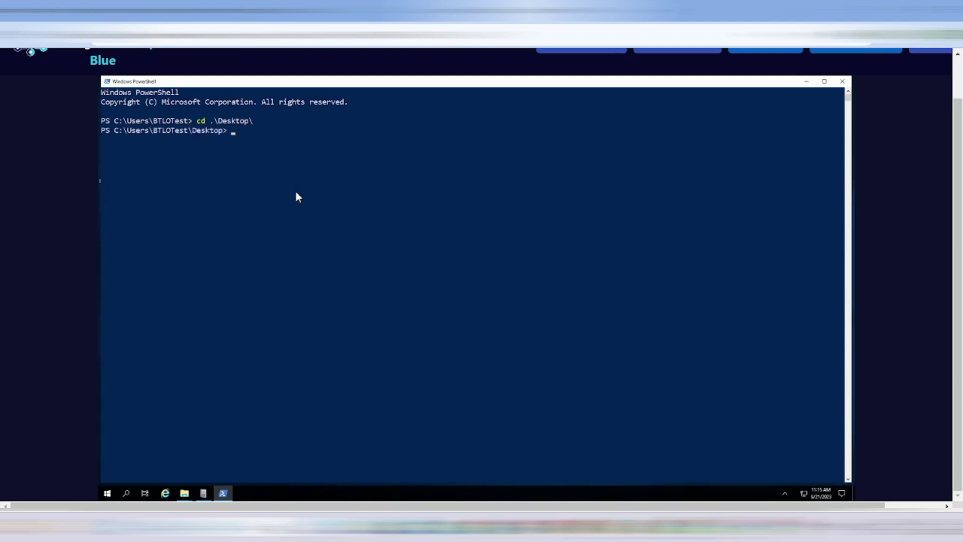
{"action": "type", "text": "ls"}
{"action": "key", "text": "Return"}
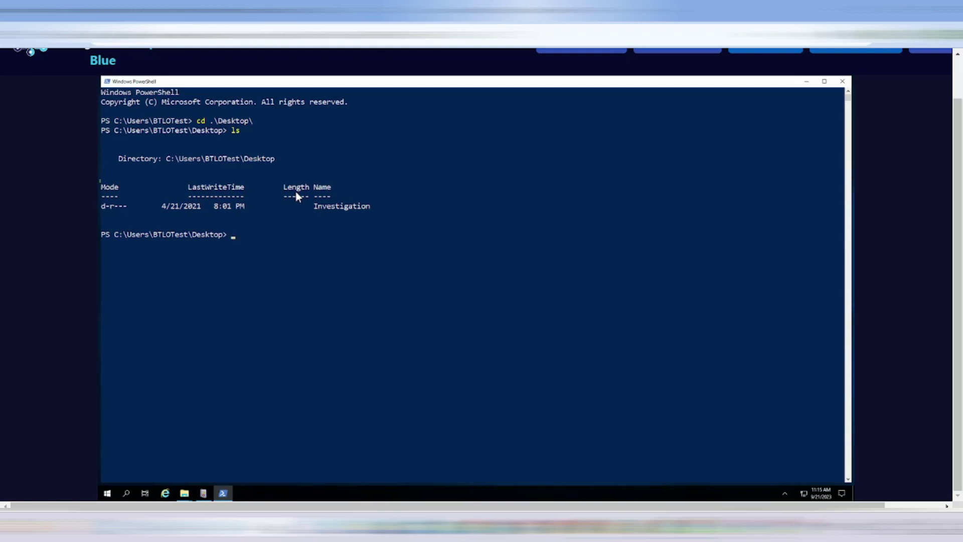
Step: Change to the Investigation directory and list its contents
{"action": "type", "text": "cd .\\Investigation\\"}
{"action": "key", "text": "Return"}
{"action": "type", "text": "ls"}
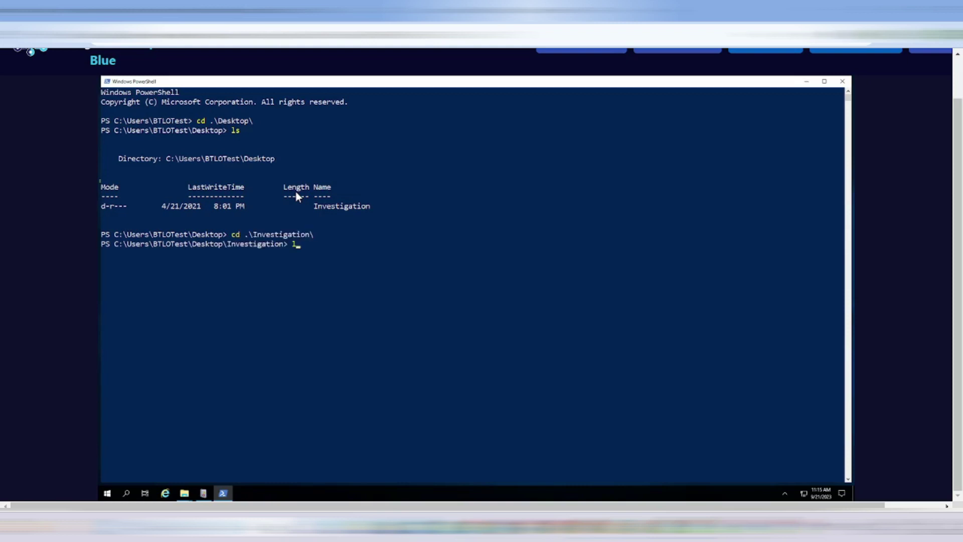
{"action": "key", "text": "Return"}
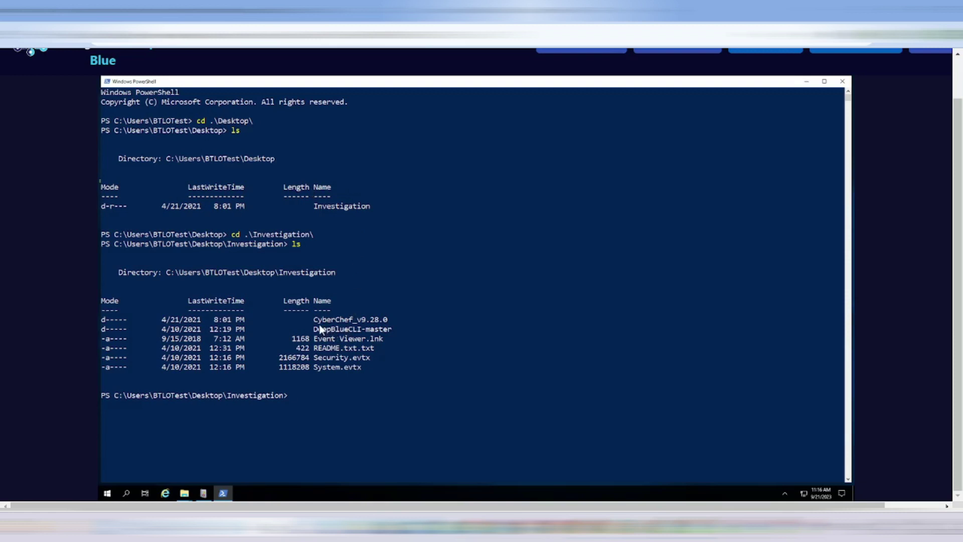
Step: Change to the DeepBlueCLI-master directory and list its contents
{"action": "left_click_drag", "start_coordinate": [315, 321], "coordinate": [393, 335]}
{"action": "left_click", "coordinate": [390, 330]}
{"action": "key", "text": "Escape"}
{"action": "type", "text": "cd"}
{"action": "type", "text": " .\\Dee"}
{"action": "key", "text": "Tab"}
{"action": "key", "text": "Return"}
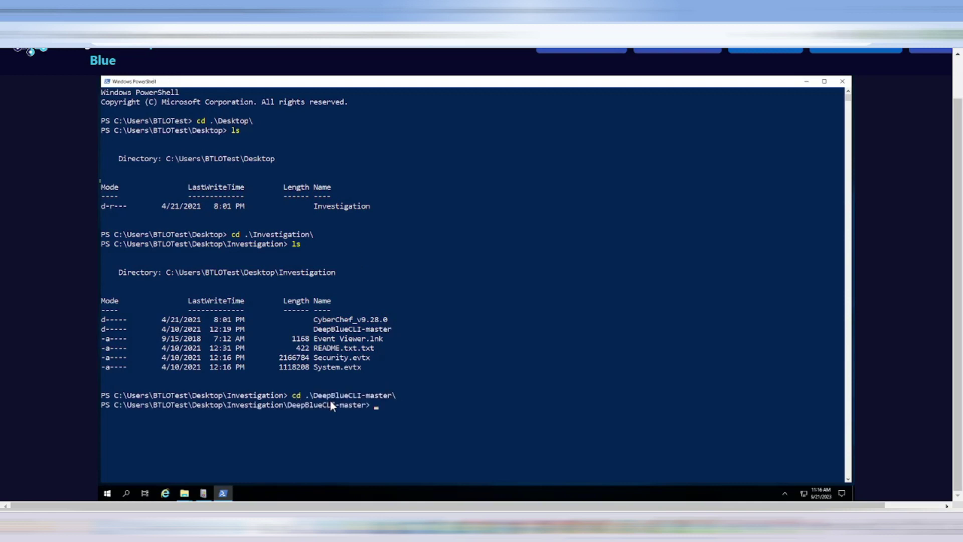
{"action": "type", "text": "ls"}
{"action": "key", "text": "Return"}
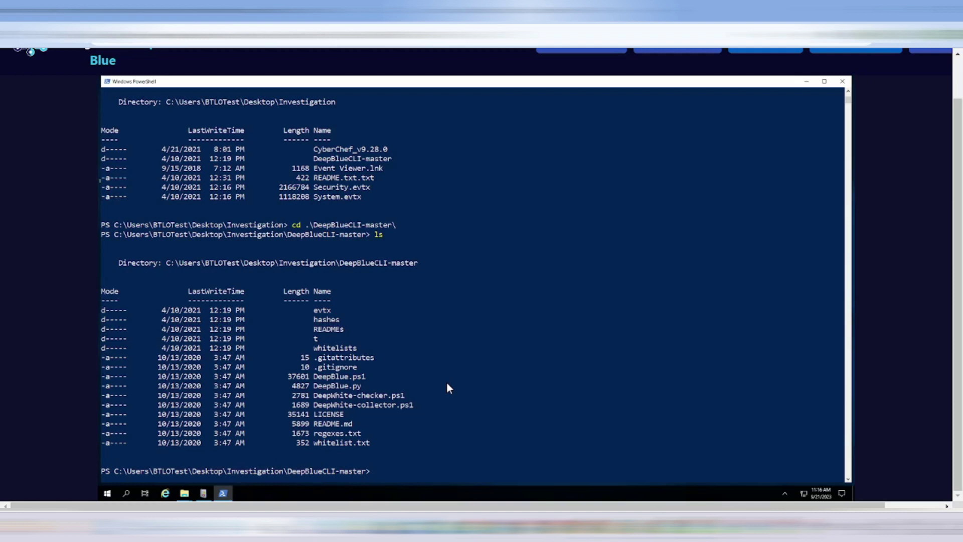
Step: Run the DeepBlue.ps1 script on ..\Security.evtx in the parent directory
{"action": "type", "text": "./p"}
{"action": "key", "text": "BackSpace"}
{"action": "type", "text": "De"}
{"action": "key", "text": "Tab"}
{"action": "type", "text": "../Se"}
{"action": "key", "text": "Tab"}
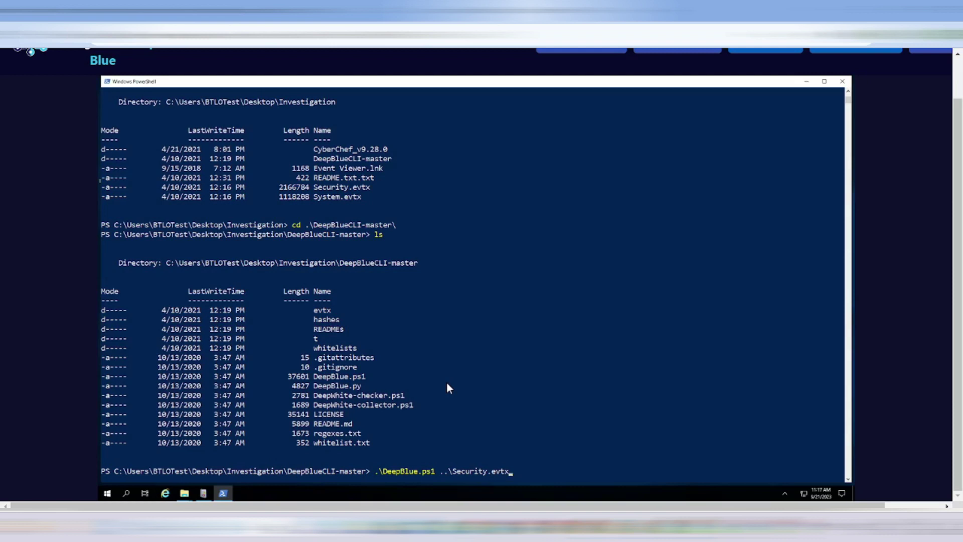
{"action": "key", "text": "Return"}
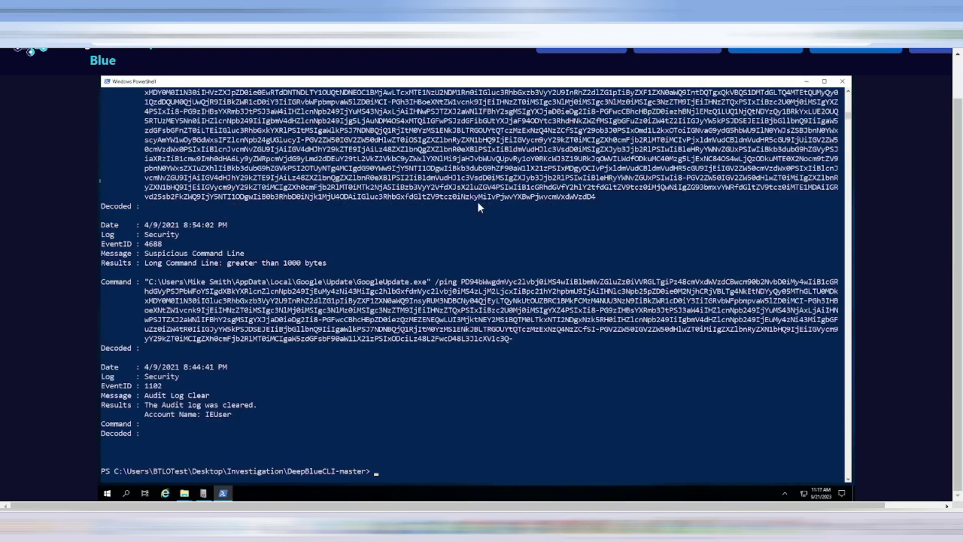
Step: Set the PowerShell window's font size to 36 in its properties
{"action": "right_click", "coordinate": [244, 65]}
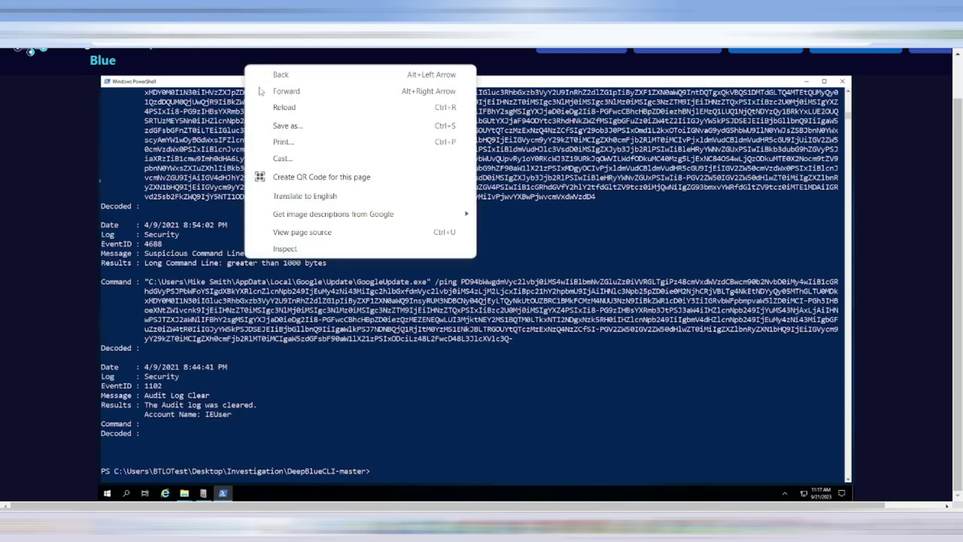
{"action": "left_click", "coordinate": [192, 83]}
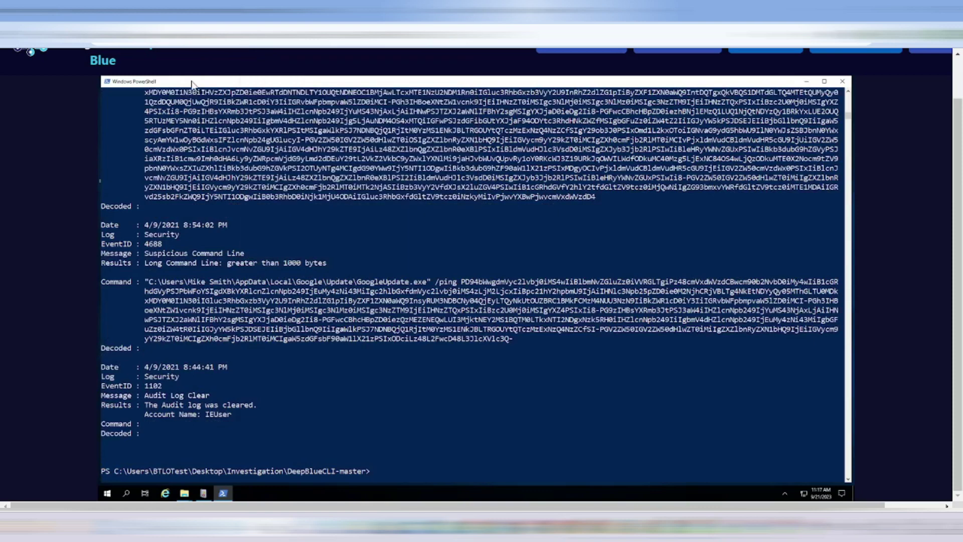
{"action": "right_click", "coordinate": [207, 83]}
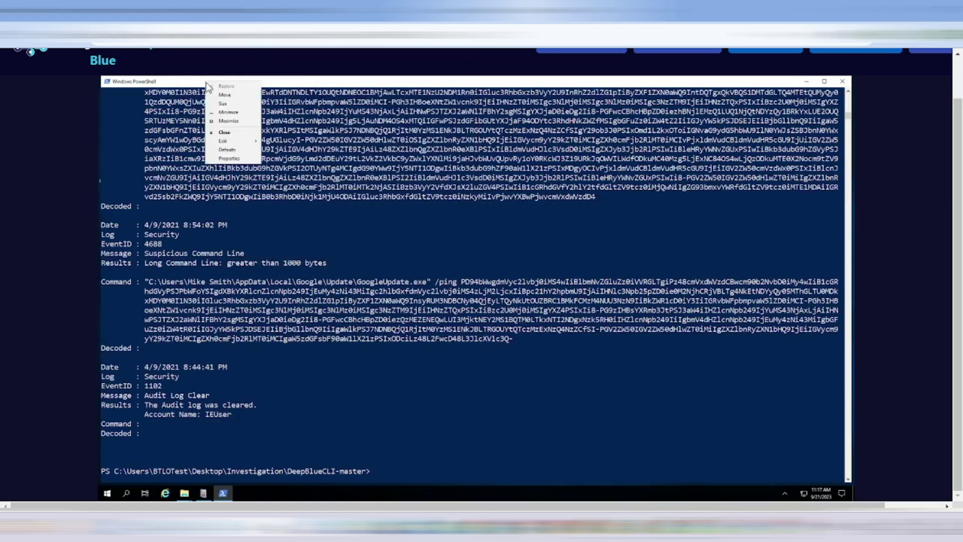
{"action": "left_click", "coordinate": [243, 159]}
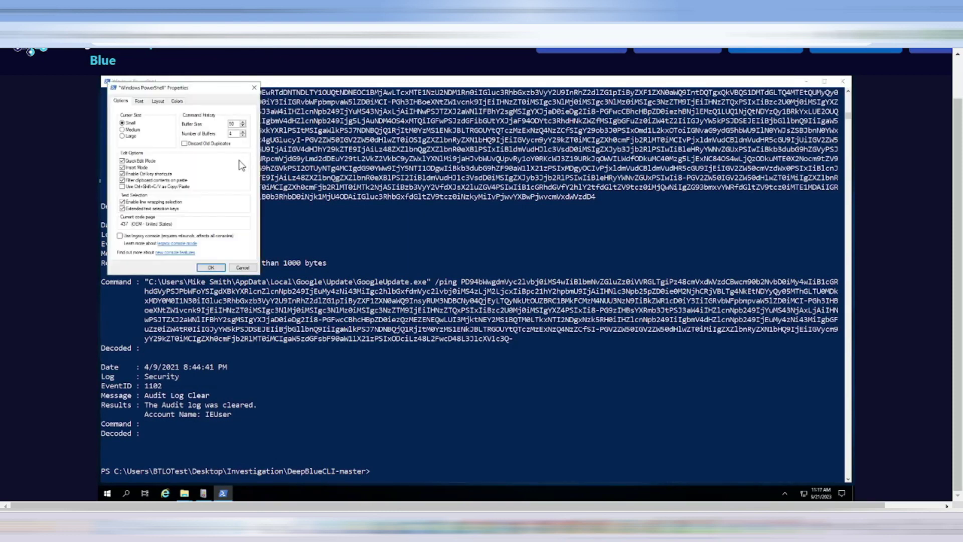
{"action": "left_click", "coordinate": [140, 103]}
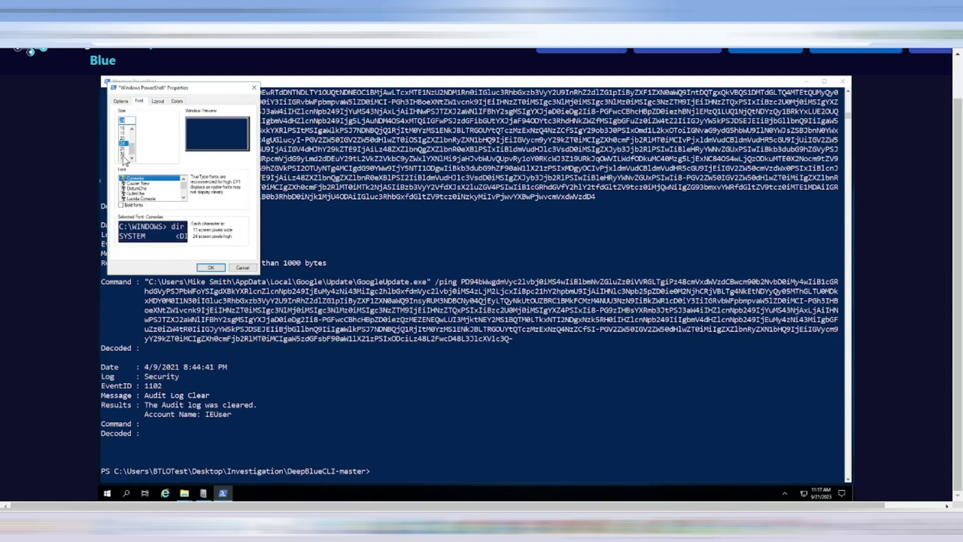
{"action": "left_click", "coordinate": [124, 154]}
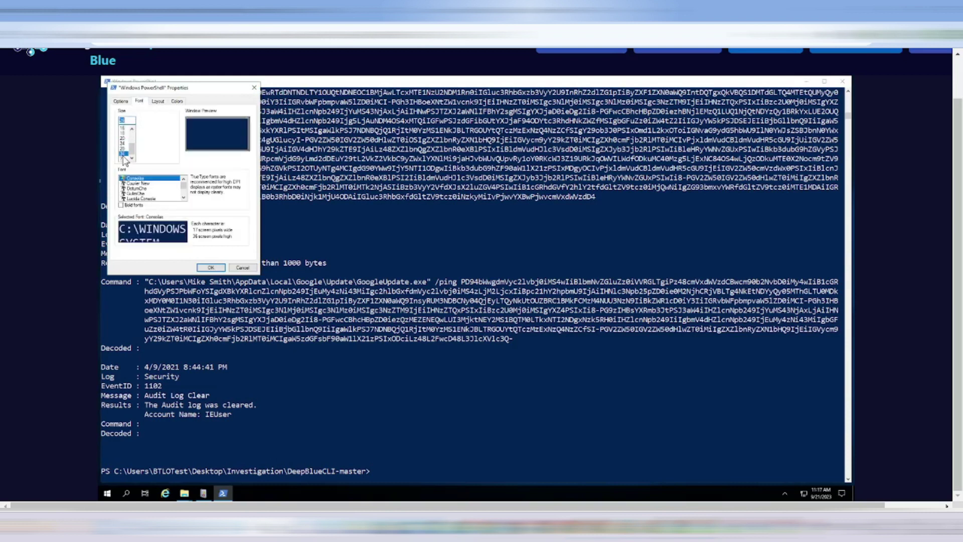
{"action": "left_click", "coordinate": [210, 267]}
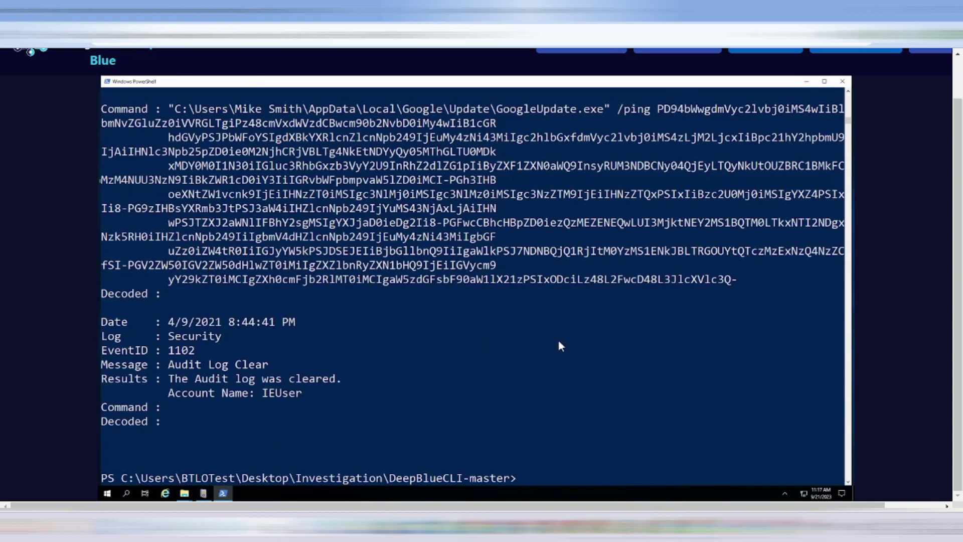
Step: Review the lab question asking which user account ran GoogleUpdate.exe, and close the question list
{"action": "scroll", "coordinate": [556, 341], "scroll_direction": "up", "scroll_amount": 3}
{"action": "scroll", "coordinate": [558, 349], "scroll_direction": "up", "scroll_amount": 2}
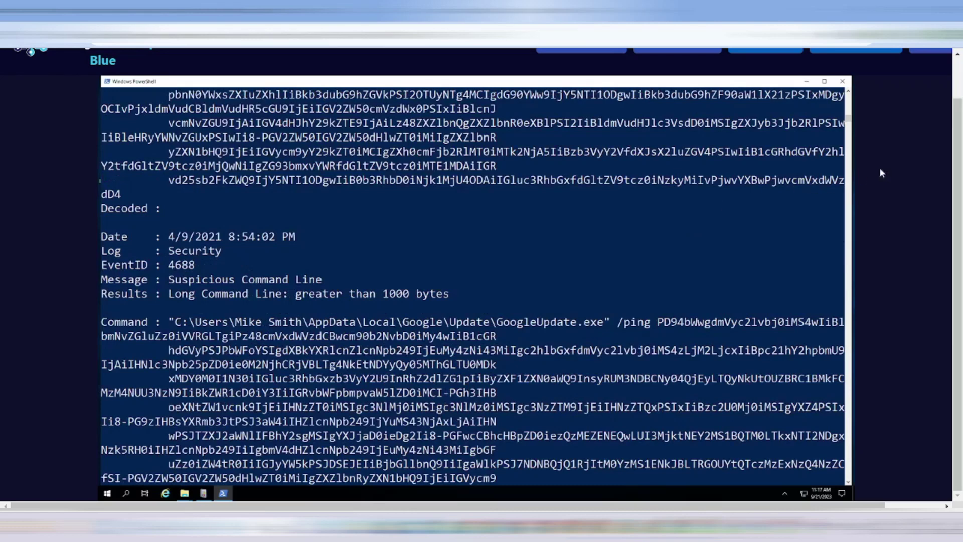
{"action": "scroll", "coordinate": [888, 165], "scroll_direction": "up", "scroll_amount": 1}
{"action": "left_click", "coordinate": [869, 99]}
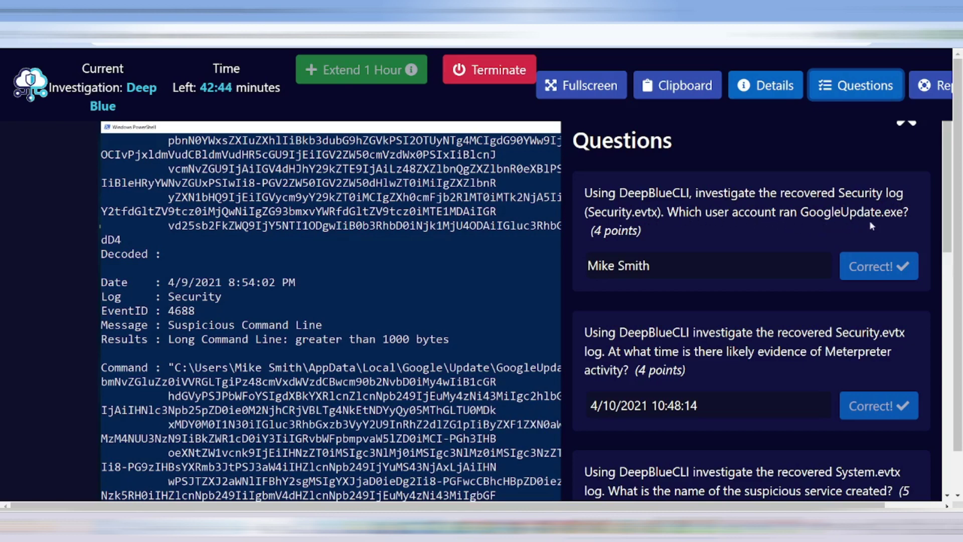
{"action": "left_click", "coordinate": [855, 86]}
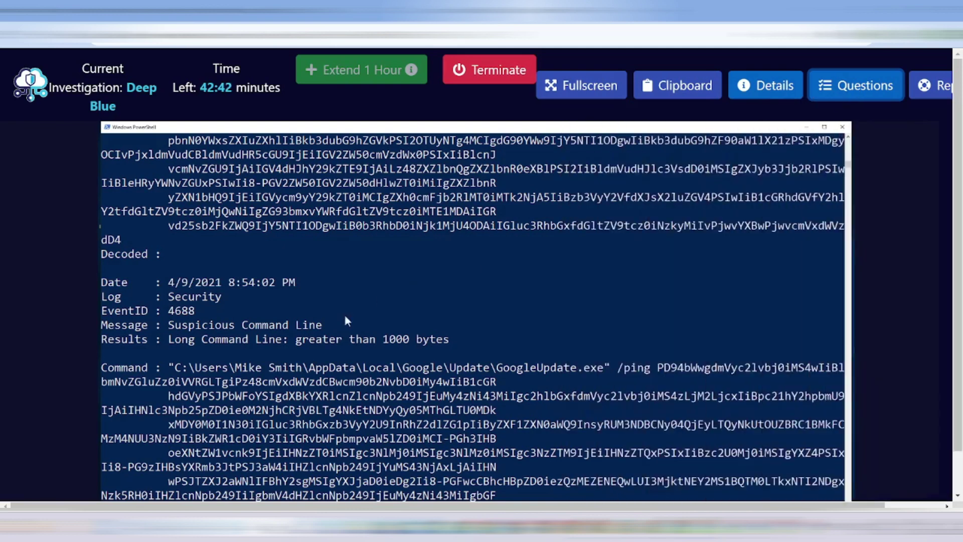
Step: Find the last GoogleUpdate.exe command in the DeepBlueCLI output and highlight the executable and the user folder in its path
{"action": "scroll", "coordinate": [329, 333], "scroll_direction": "down", "scroll_amount": 1}
{"action": "scroll", "coordinate": [329, 321], "scroll_direction": "down", "scroll_amount": 9}
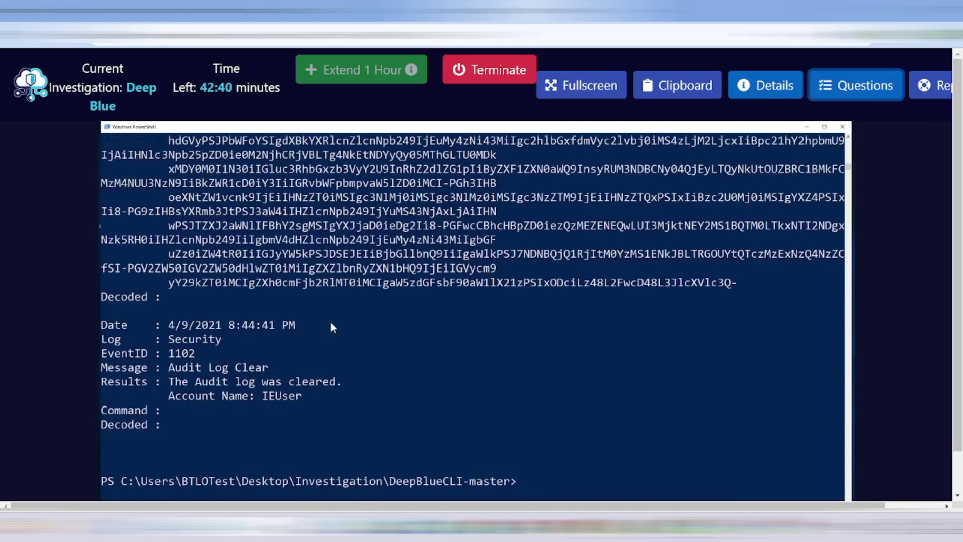
{"action": "scroll", "coordinate": [330, 316], "scroll_direction": "up", "scroll_amount": 3}
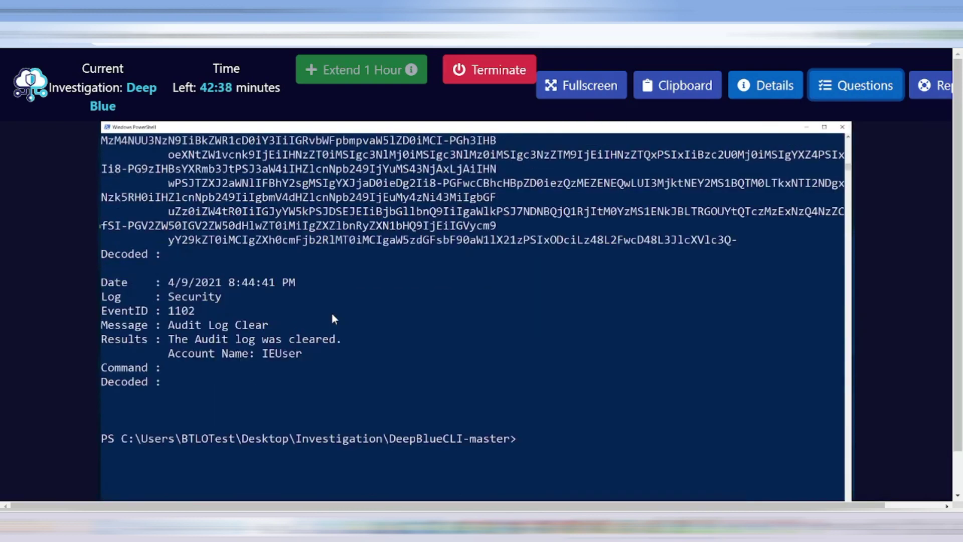
{"action": "scroll", "coordinate": [332, 315], "scroll_direction": "up", "scroll_amount": 2}
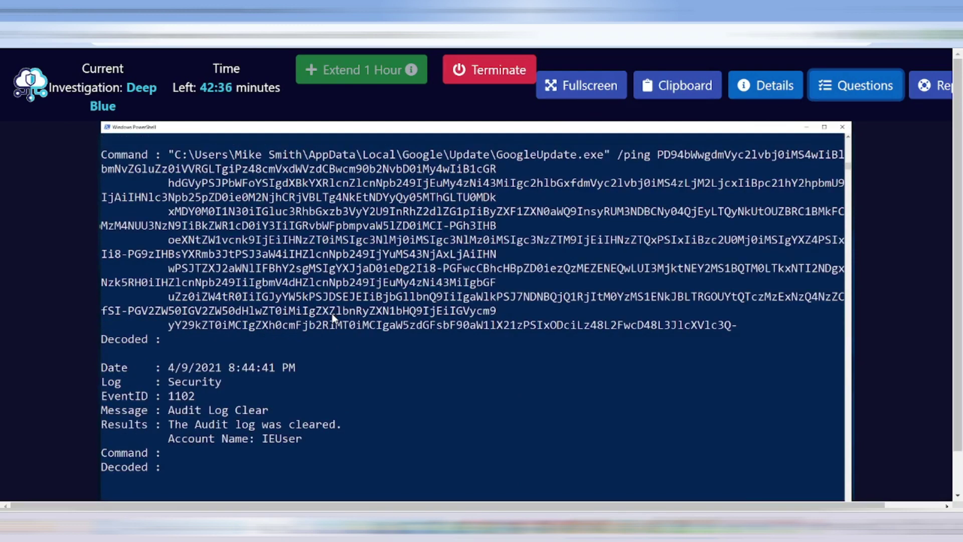
{"action": "scroll", "coordinate": [332, 317], "scroll_direction": "up", "scroll_amount": 2}
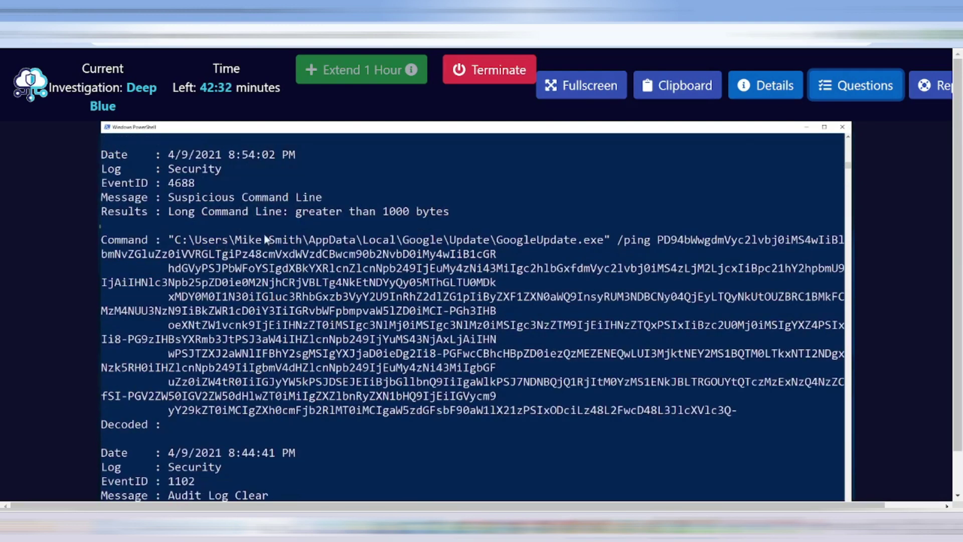
{"action": "scroll", "coordinate": [503, 242], "scroll_direction": "down", "scroll_amount": 1}
{"action": "left_click_drag", "start_coordinate": [496, 239], "coordinate": [583, 241]}
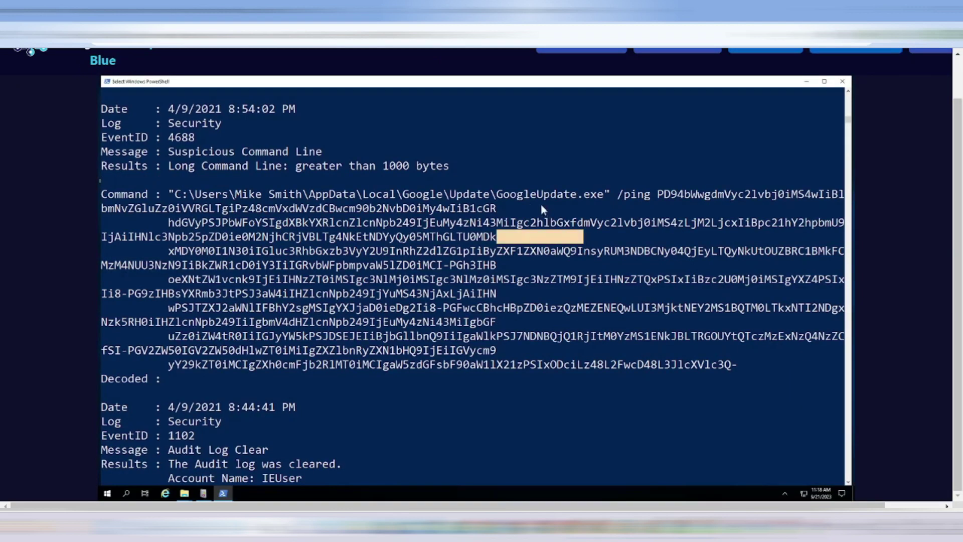
{"action": "left_click_drag", "start_coordinate": [497, 194], "coordinate": [603, 195]}
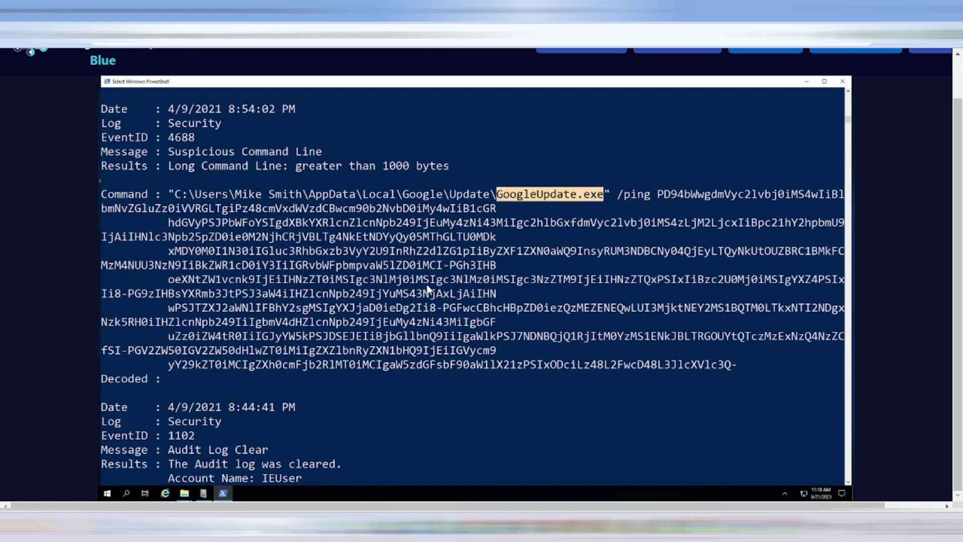
{"action": "scroll", "coordinate": [421, 285], "scroll_direction": "up", "scroll_amount": 1}
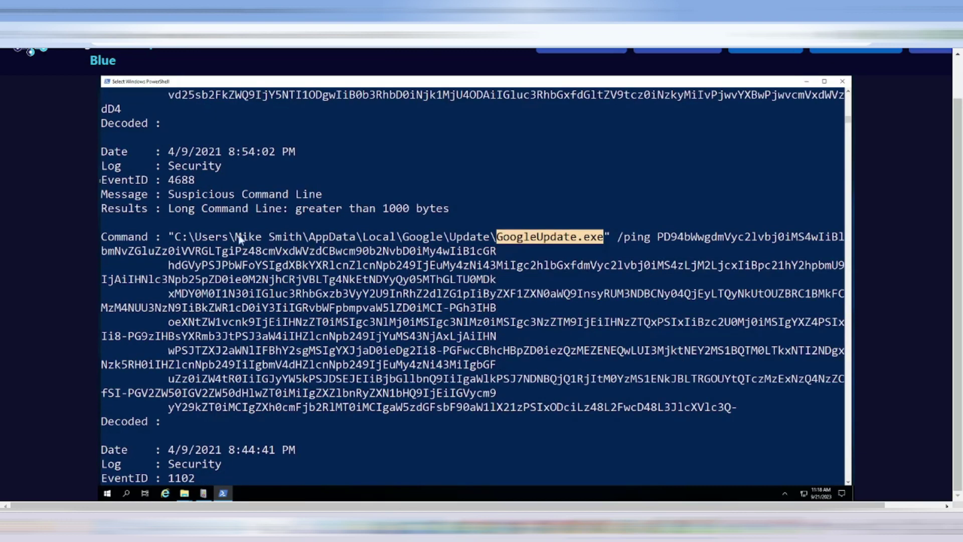
{"action": "left_click_drag", "start_coordinate": [202, 234], "coordinate": [300, 240]}
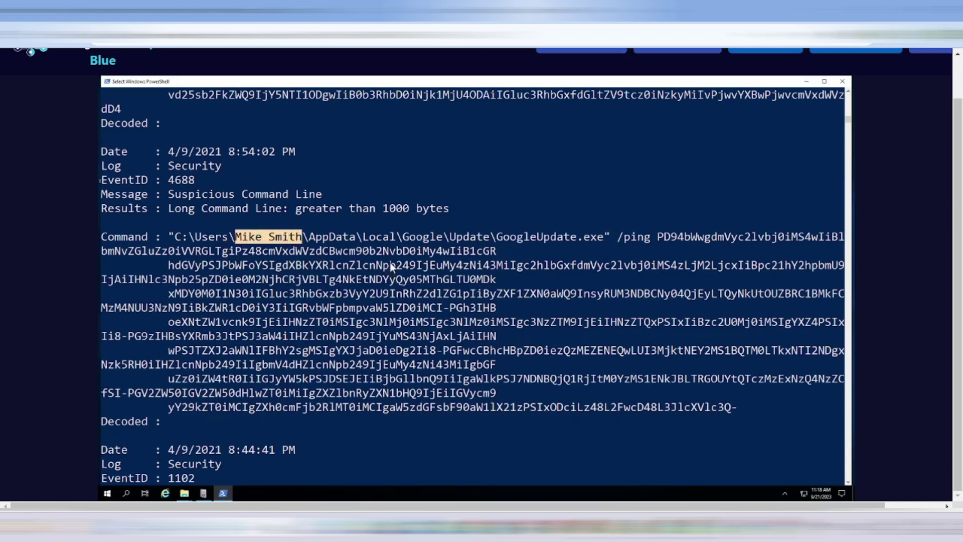
Step: Locate the GoogleUpdate.exe entry dated 4/9/2021 8:54:25 PM and highlight its executable name and user folder
{"action": "scroll", "coordinate": [392, 267], "scroll_direction": "up", "scroll_amount": 2}
{"action": "scroll", "coordinate": [391, 267], "scroll_direction": "up", "scroll_amount": 4}
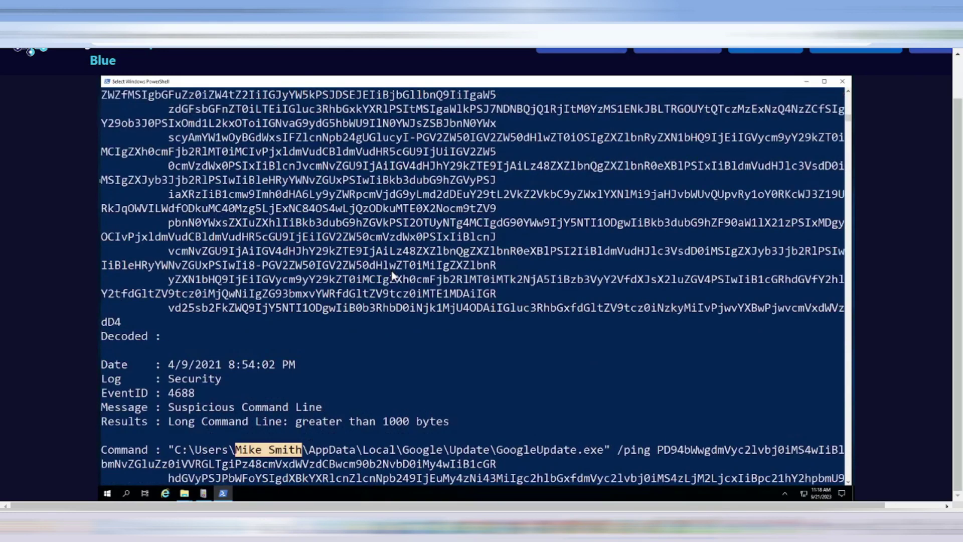
{"action": "scroll", "coordinate": [393, 274], "scroll_direction": "up", "scroll_amount": 3}
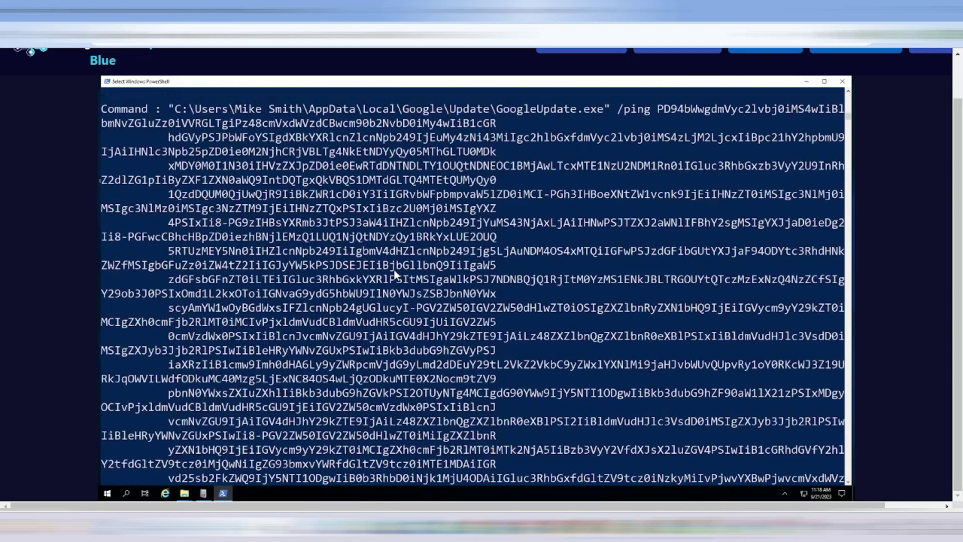
{"action": "scroll", "coordinate": [394, 273], "scroll_direction": "up", "scroll_amount": 4}
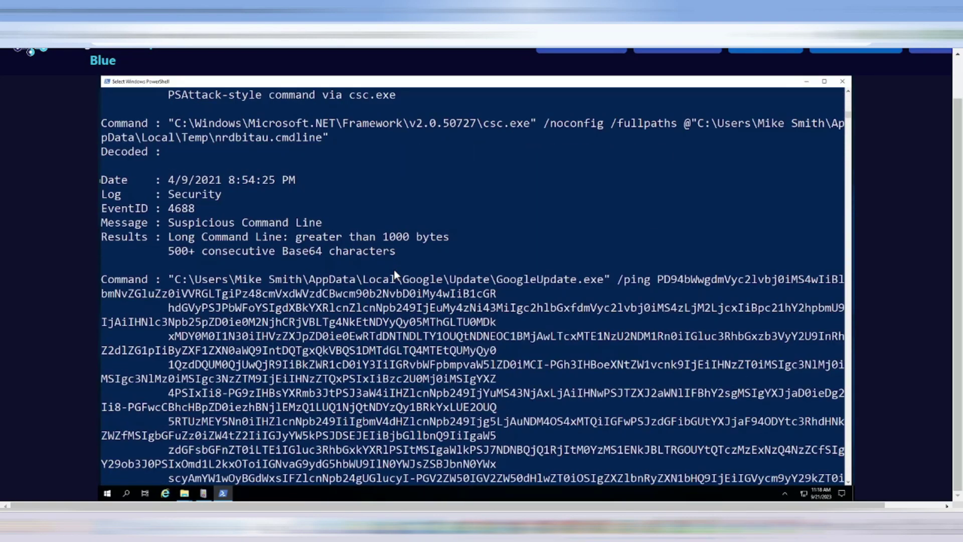
{"action": "left_click_drag", "start_coordinate": [236, 279], "coordinate": [303, 279]}
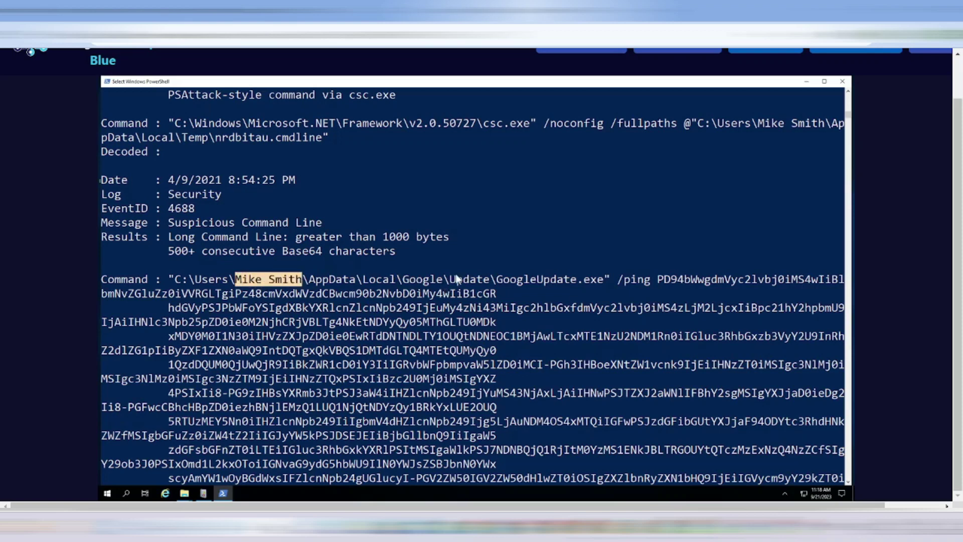
{"action": "left_click_drag", "start_coordinate": [492, 279], "coordinate": [616, 279]}
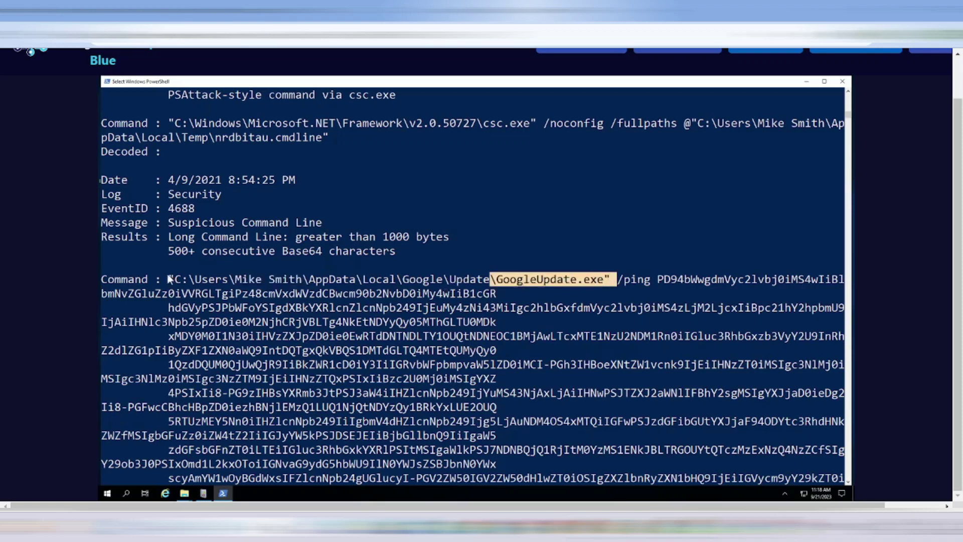
{"action": "left_click_drag", "start_coordinate": [236, 280], "coordinate": [303, 279]}
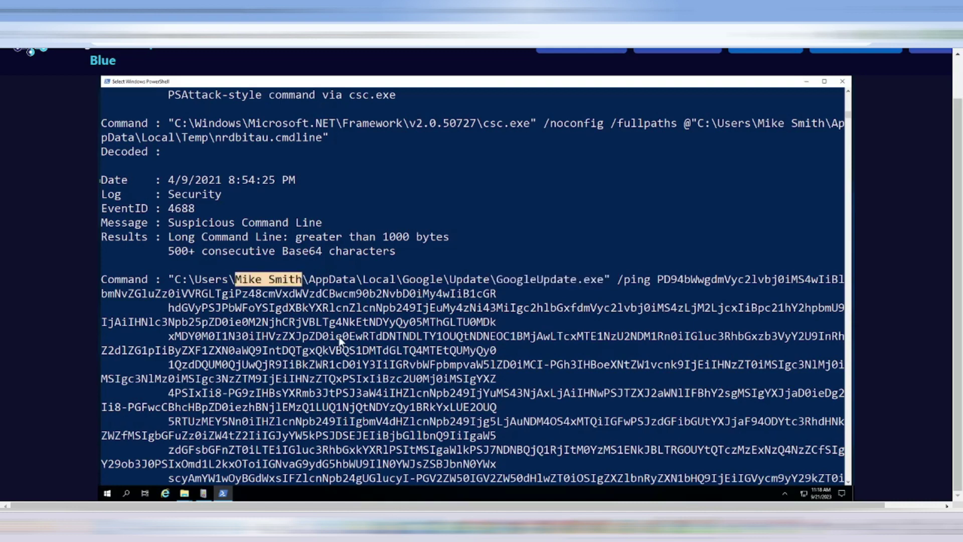
Step: Inspect the csc.exe and cvtres.exe command entries dated 4/9/2021 9:25:31 PM, highlighting their executable paths
{"action": "scroll", "coordinate": [339, 341], "scroll_direction": "up", "scroll_amount": 1}
{"action": "scroll", "coordinate": [340, 341], "scroll_direction": "up", "scroll_amount": 2}
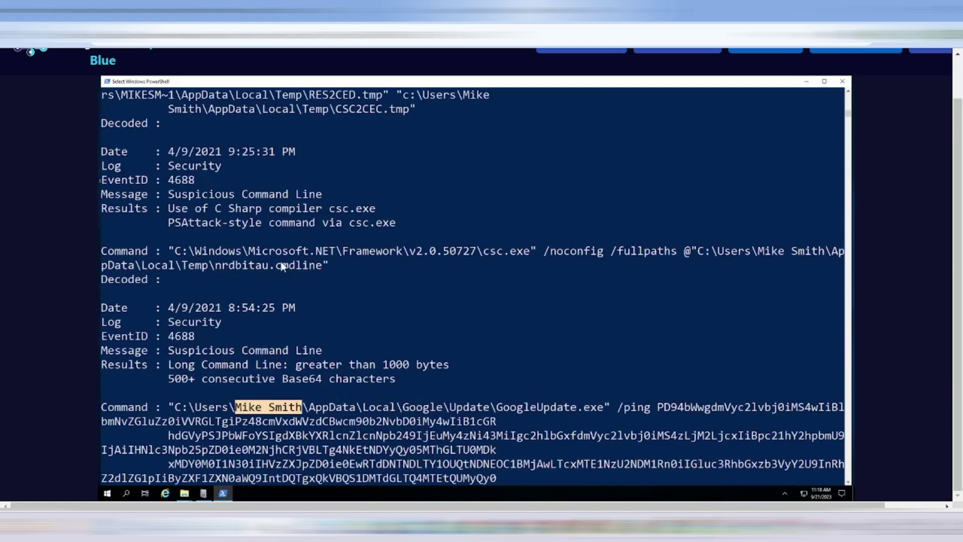
{"action": "left_click_drag", "start_coordinate": [376, 252], "coordinate": [518, 253]}
{"action": "scroll", "coordinate": [338, 306], "scroll_direction": "up", "scroll_amount": 5}
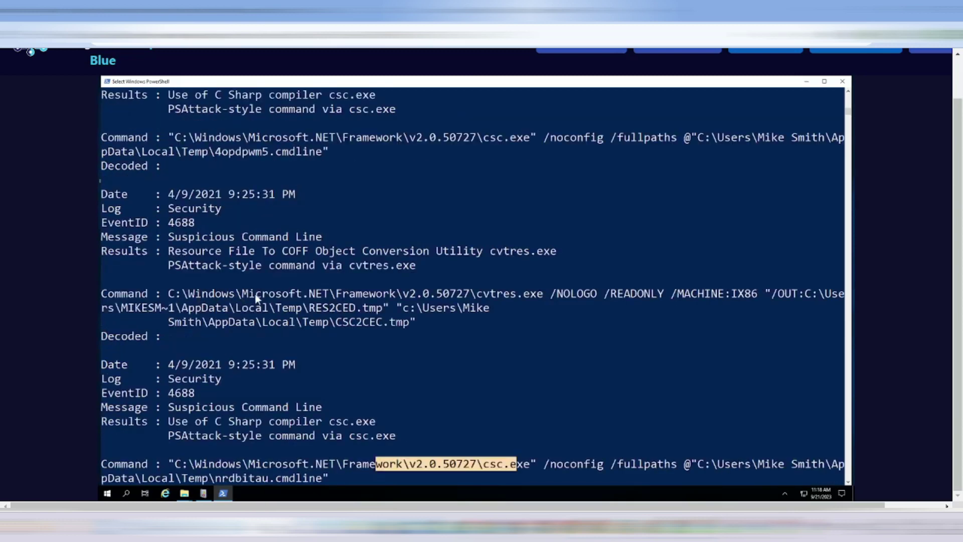
{"action": "left_click_drag", "start_coordinate": [221, 293], "coordinate": [522, 296]}
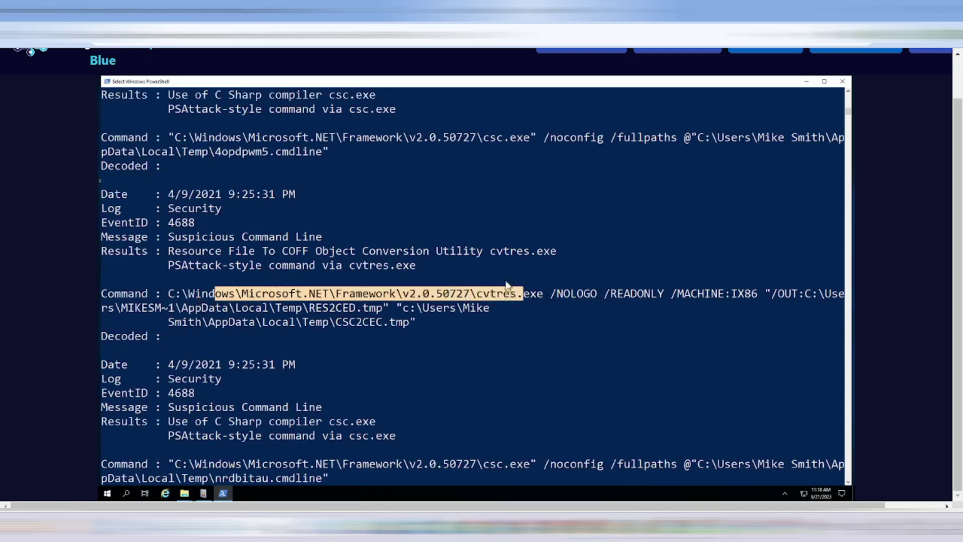
{"action": "scroll", "coordinate": [794, 179], "scroll_direction": "down", "scroll_amount": 3}
Step: Review the lab question about the time of likely Meterpreter activity in Security.evtx, and close the question list
{"action": "scroll", "coordinate": [919, 181], "scroll_direction": "up", "scroll_amount": 1}
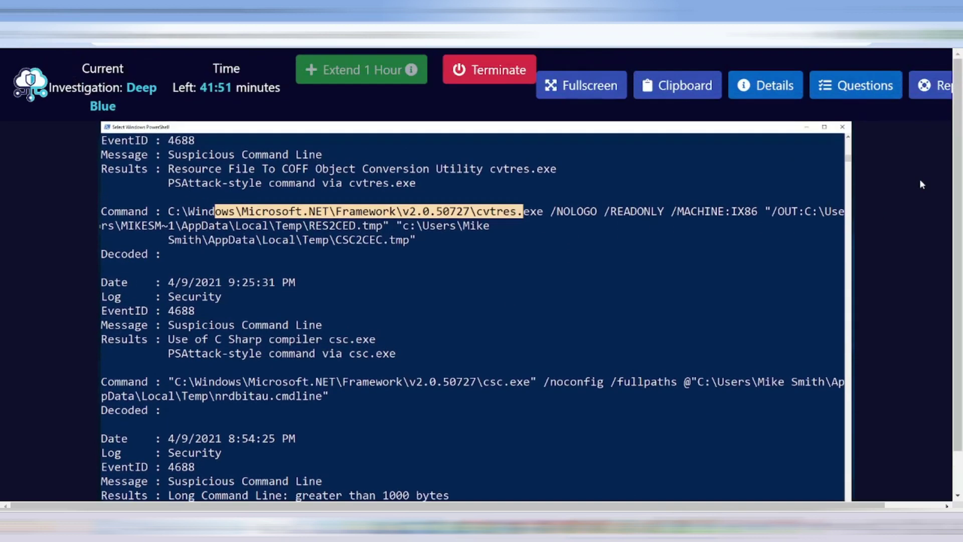
{"action": "left_click", "coordinate": [877, 101]}
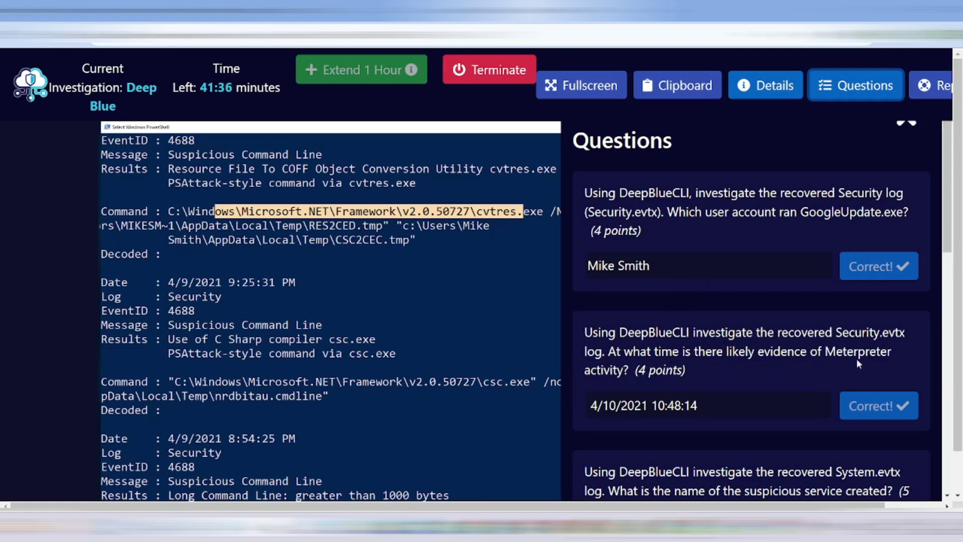
{"action": "left_click", "coordinate": [506, 334]}
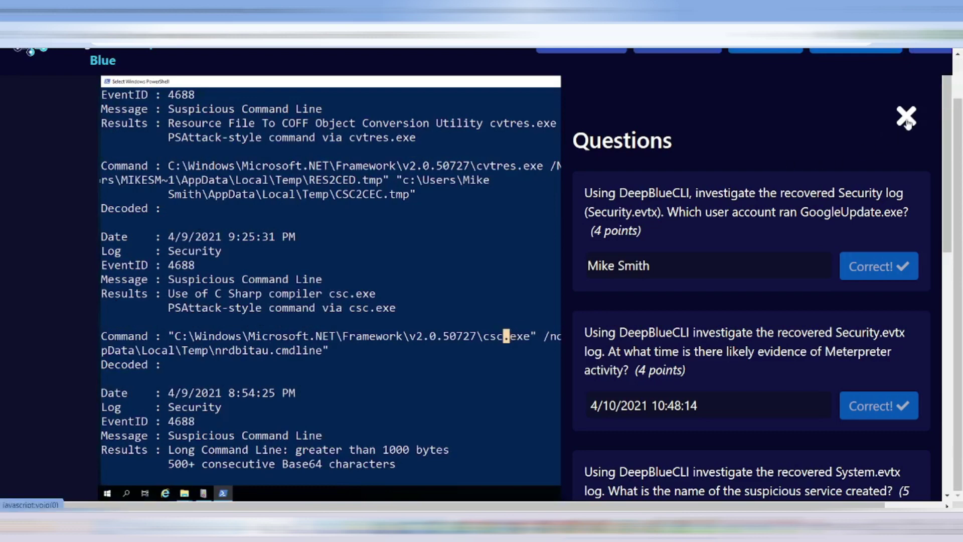
{"action": "left_click", "coordinate": [907, 118]}
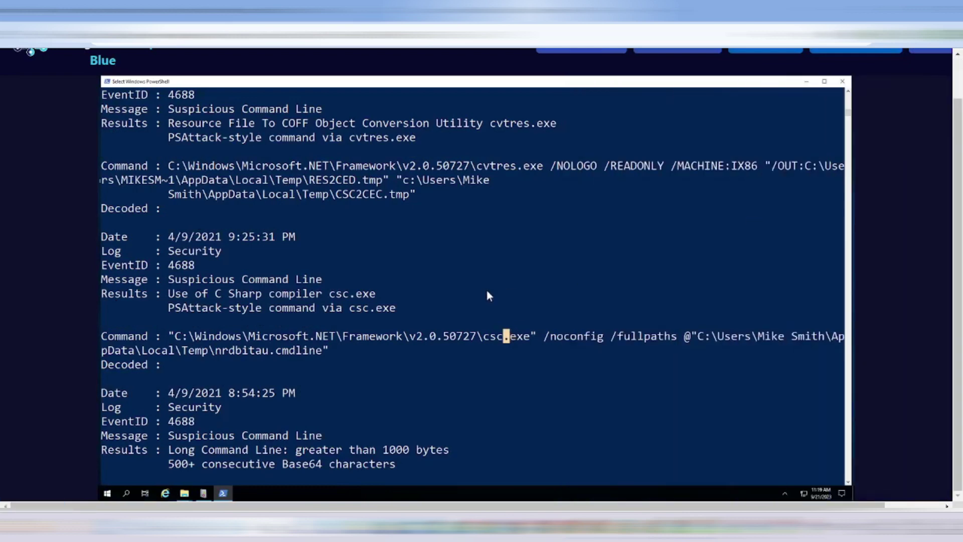
Step: Search the earlier output for Meterpreter evidence, checking the Message and Results lines of the 4/9/2021 9:26:59 PM entries
{"action": "scroll", "coordinate": [461, 314], "scroll_direction": "up", "scroll_amount": 6}
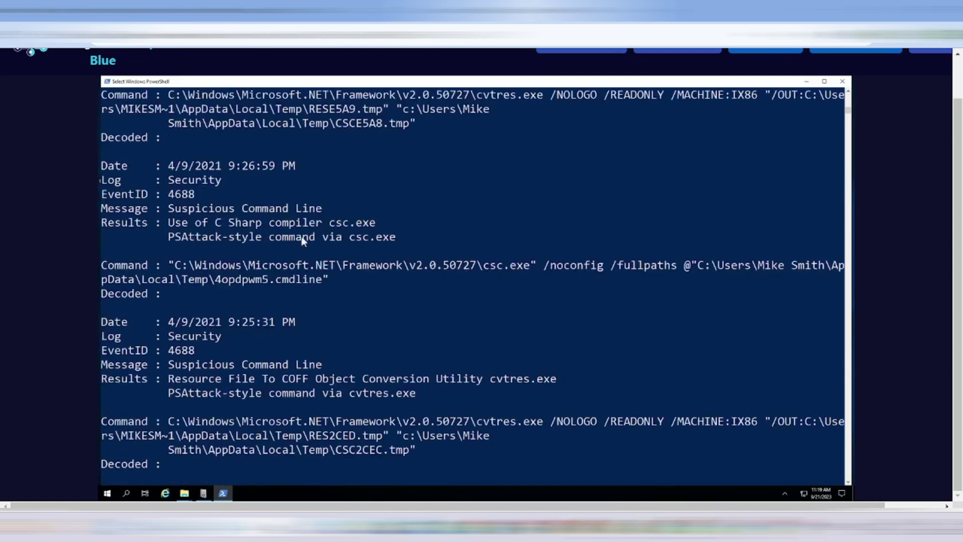
{"action": "left_click_drag", "start_coordinate": [190, 237], "coordinate": [407, 241]}
{"action": "scroll", "coordinate": [464, 229], "scroll_direction": "up", "scroll_amount": 3}
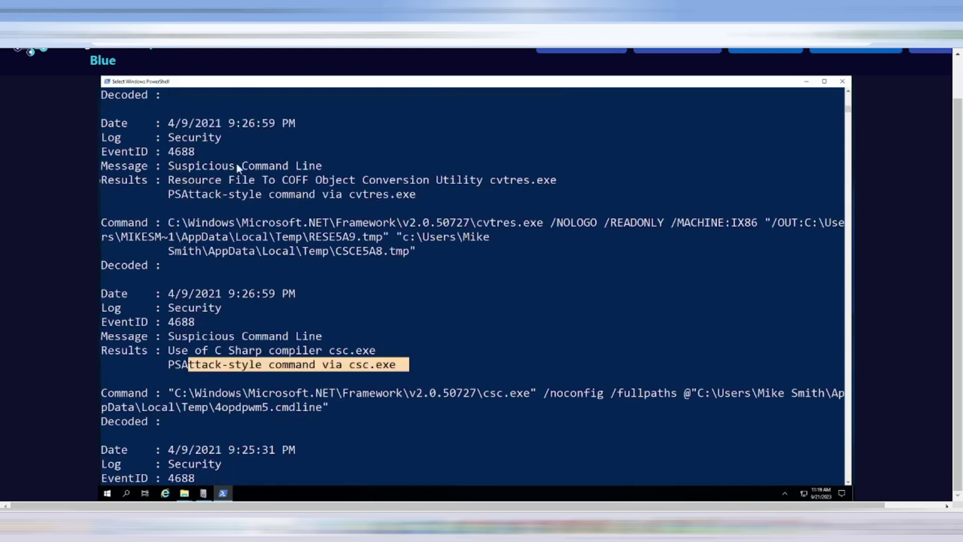
{"action": "left_click_drag", "start_coordinate": [176, 167], "coordinate": [289, 168]}
{"action": "left_click_drag", "start_coordinate": [202, 181], "coordinate": [587, 187]}
{"action": "scroll", "coordinate": [541, 271], "scroll_direction": "up", "scroll_amount": 4}
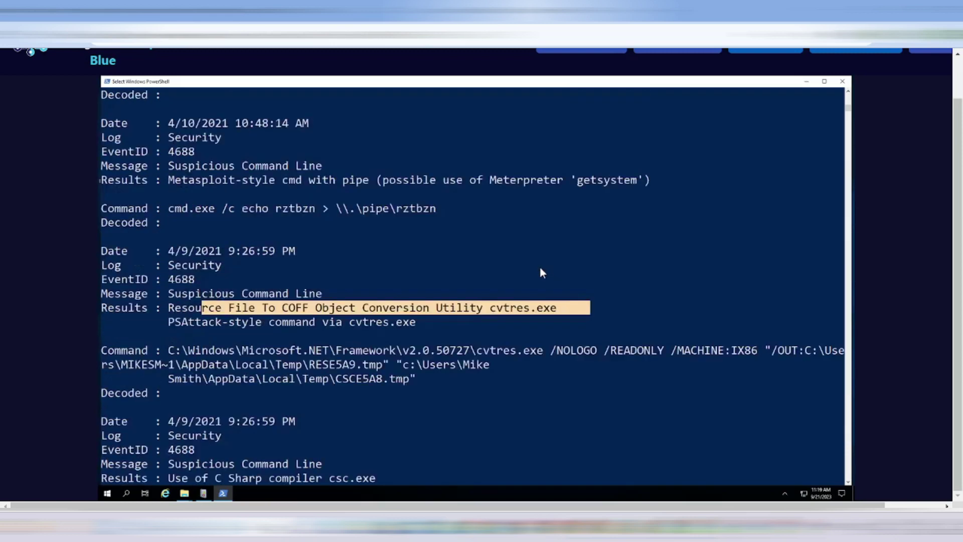
Step: Examine the Metasploit-style entry, highlighting its possible Meterpreter 'getsystem' result and its cmd.exe echo-to-pipe command
{"action": "left_click_drag", "start_coordinate": [384, 224], "coordinate": [639, 228]}
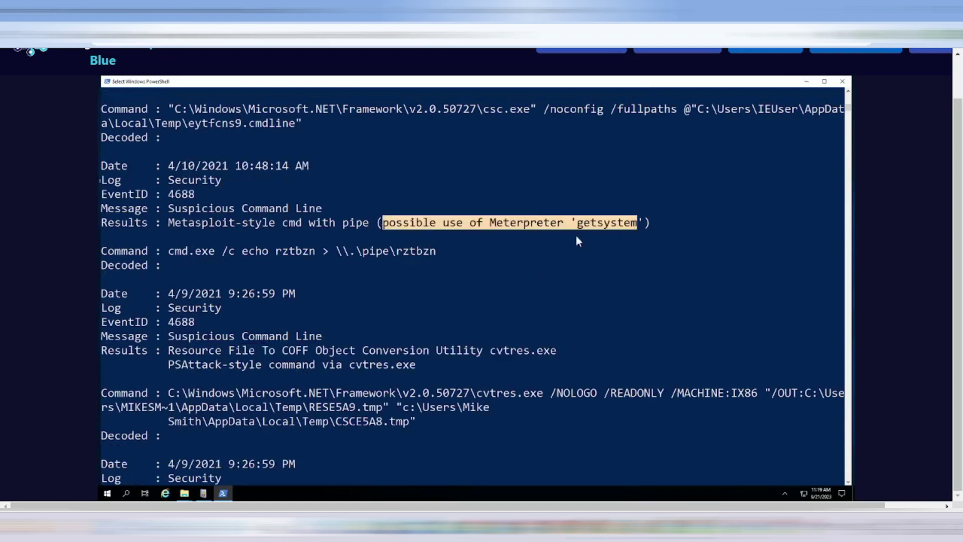
{"action": "scroll", "coordinate": [206, 228], "scroll_direction": "up", "scroll_amount": 1}
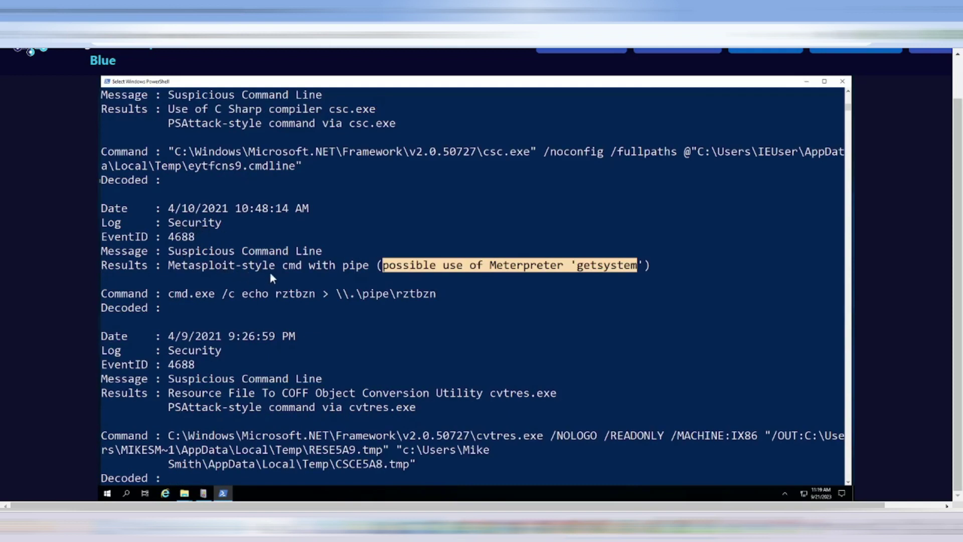
{"action": "left_click_drag", "start_coordinate": [283, 270], "coordinate": [361, 270]}
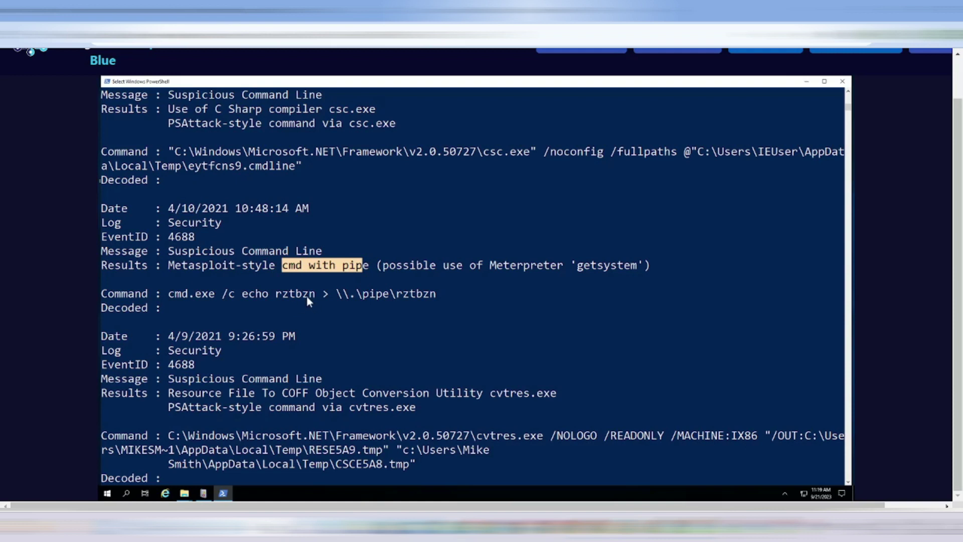
{"action": "left_click_drag", "start_coordinate": [162, 295], "coordinate": [439, 296]}
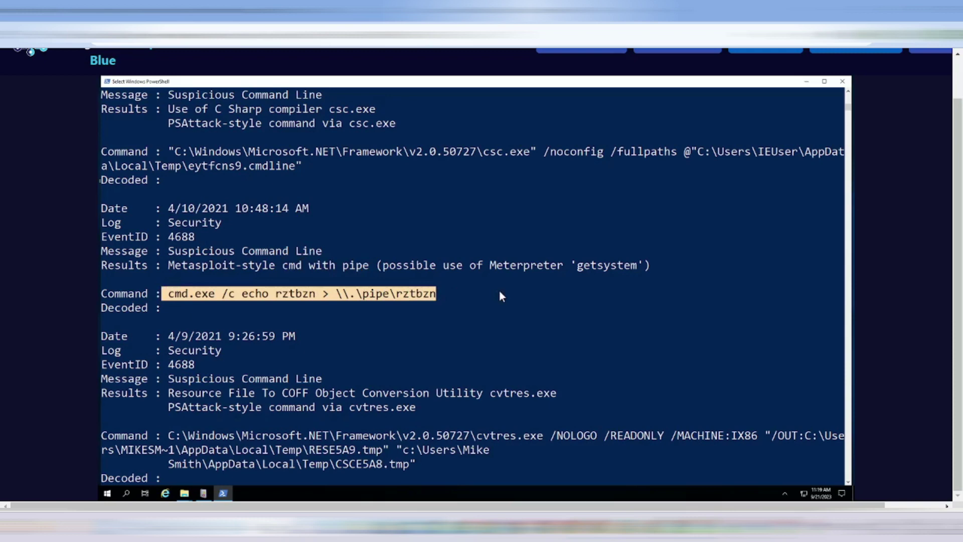
Step: Check the remaining entries above the Meterpreter finding, up to the start of the DeepBlue.ps1 output
{"action": "scroll", "coordinate": [500, 296], "scroll_direction": "up", "scroll_amount": 1}
{"action": "scroll", "coordinate": [489, 286], "scroll_direction": "up", "scroll_amount": 1}
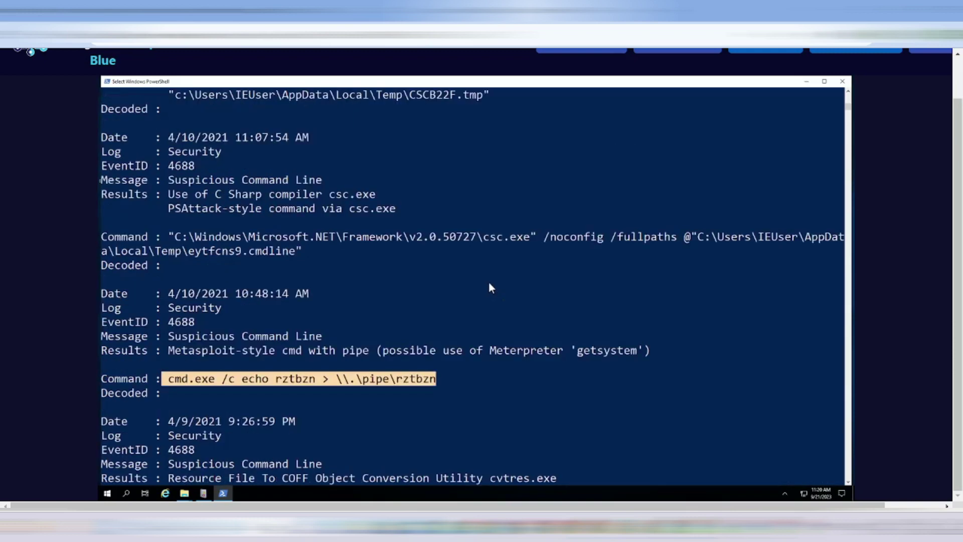
{"action": "scroll", "coordinate": [490, 287], "scroll_direction": "up", "scroll_amount": 1}
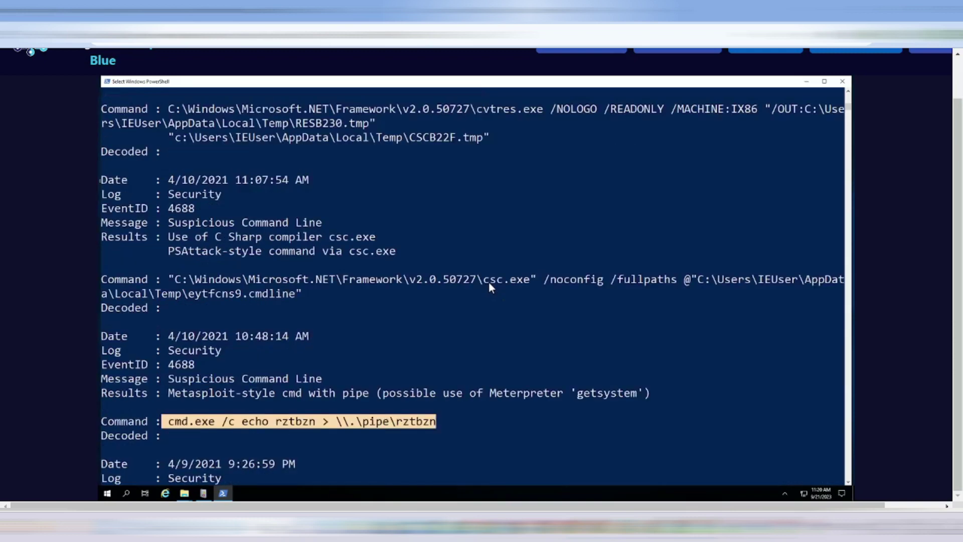
{"action": "scroll", "coordinate": [490, 287], "scroll_direction": "up", "scroll_amount": 2}
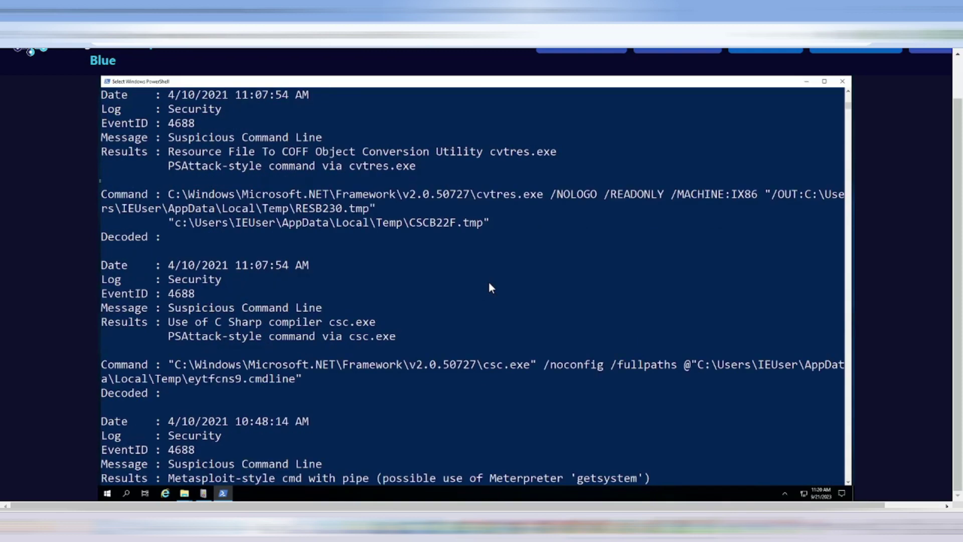
{"action": "scroll", "coordinate": [490, 288], "scroll_direction": "up", "scroll_amount": 1}
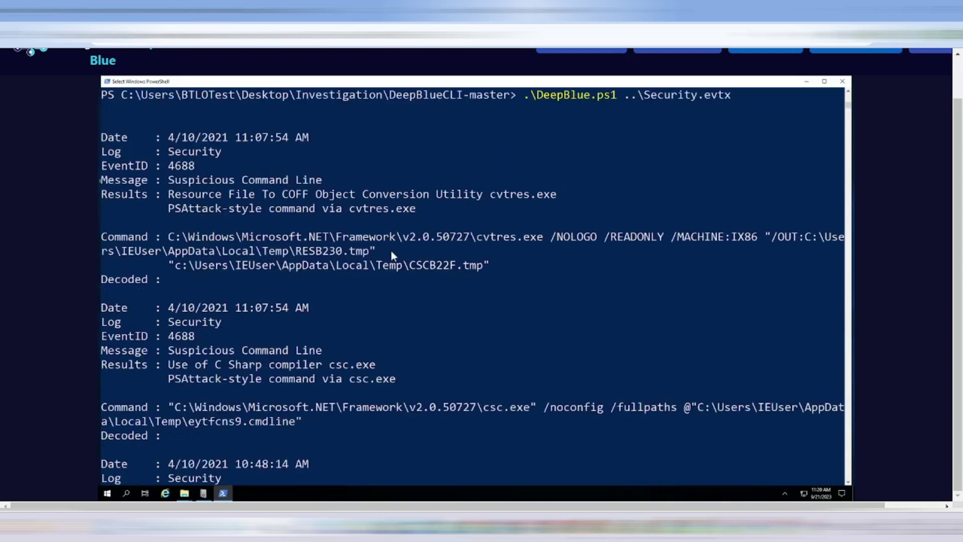
Step: Locate the Metasploit-style entry in the DeepBlueCLI output and highlight its date and time
{"action": "scroll", "coordinate": [390, 249], "scroll_direction": "up", "scroll_amount": 1}
{"action": "scroll", "coordinate": [353, 293], "scroll_direction": "down", "scroll_amount": 4}
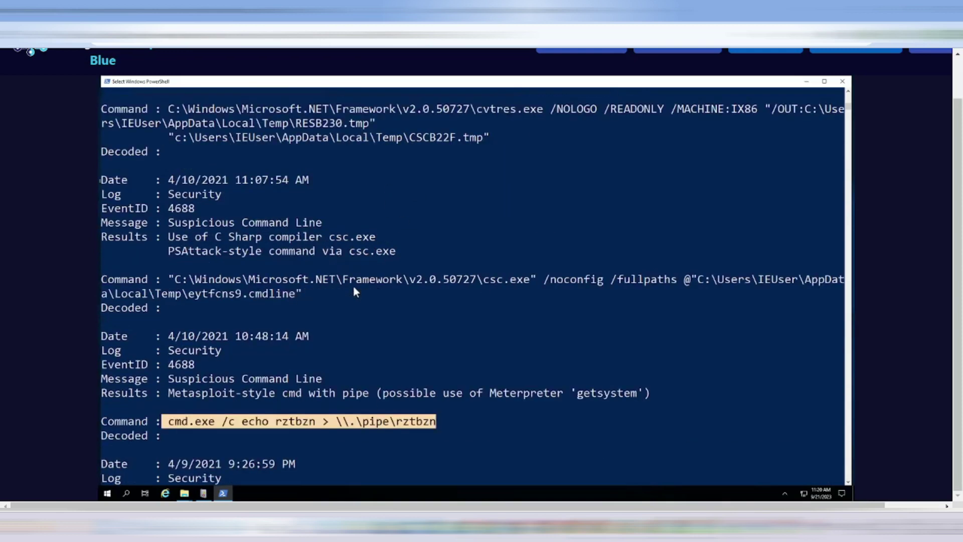
{"action": "scroll", "coordinate": [355, 292], "scroll_direction": "down", "scroll_amount": 2}
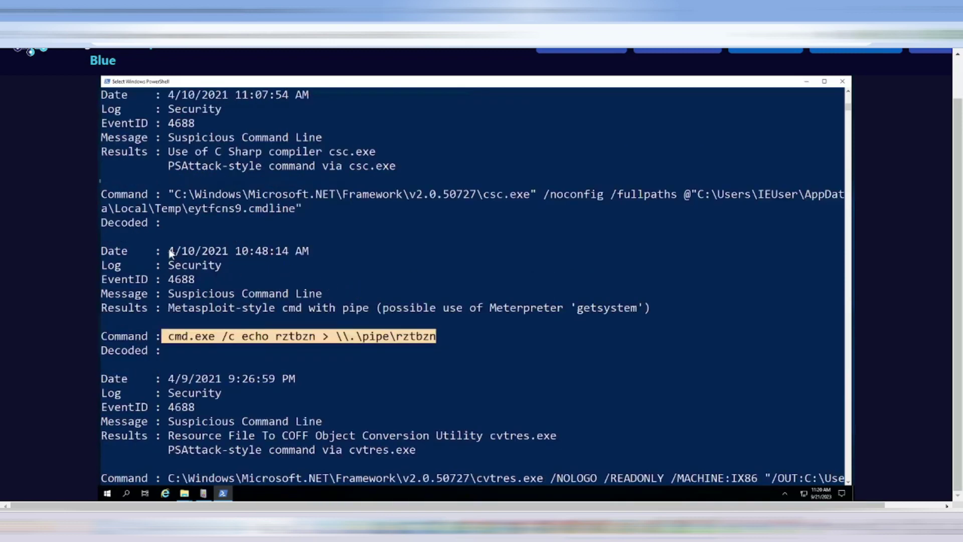
{"action": "left_click_drag", "start_coordinate": [168, 251], "coordinate": [307, 255]}
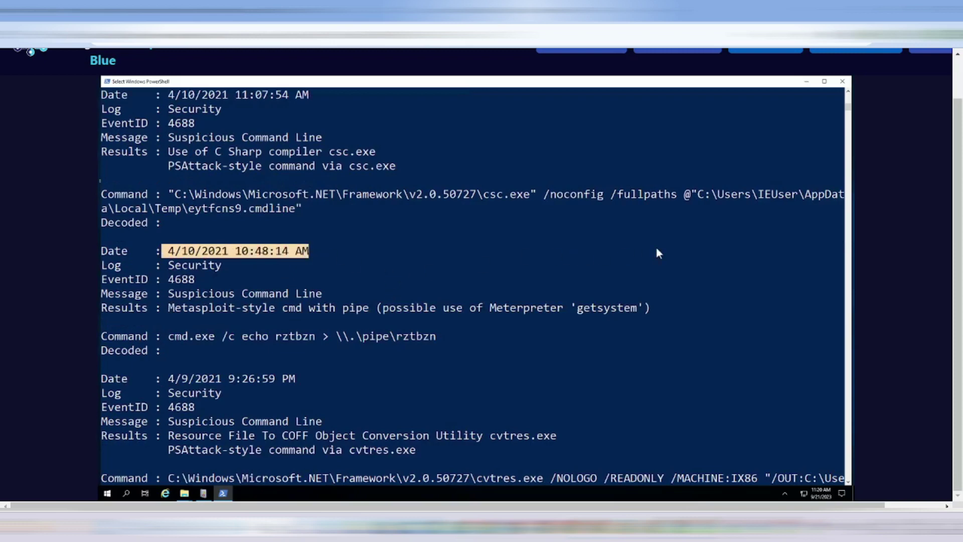
{"action": "scroll", "coordinate": [808, 155], "scroll_direction": "up", "scroll_amount": 2}
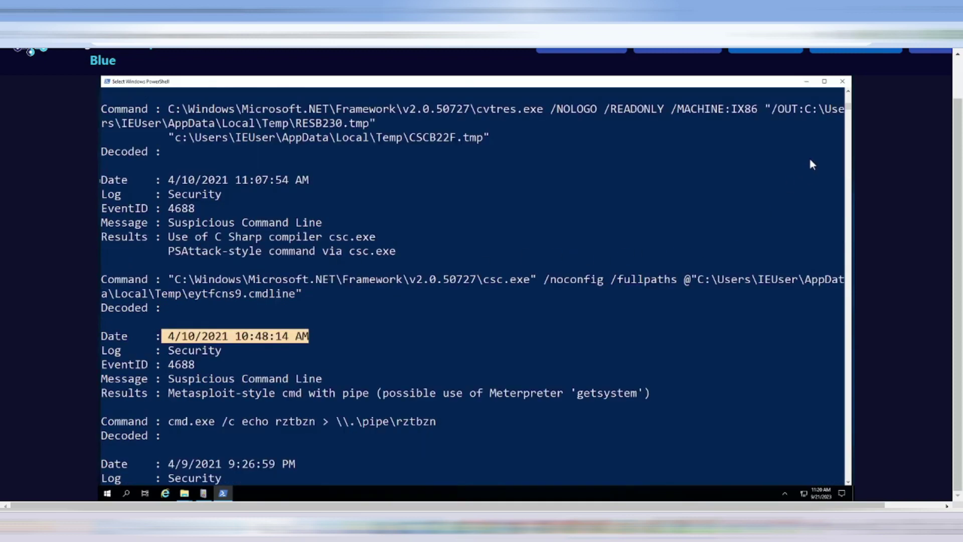
Step: Compare the lab's Meterpreter time answer with the highlighted date, read the System.evtx suspicious service question, and close the question list
{"action": "left_click", "coordinate": [858, 52]}
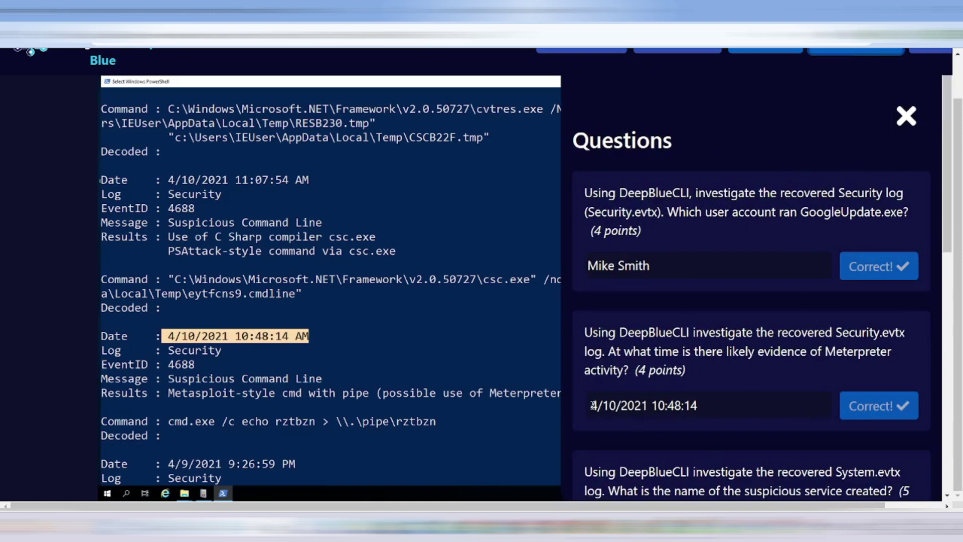
{"action": "left_click_drag", "start_coordinate": [590, 405], "coordinate": [706, 405]}
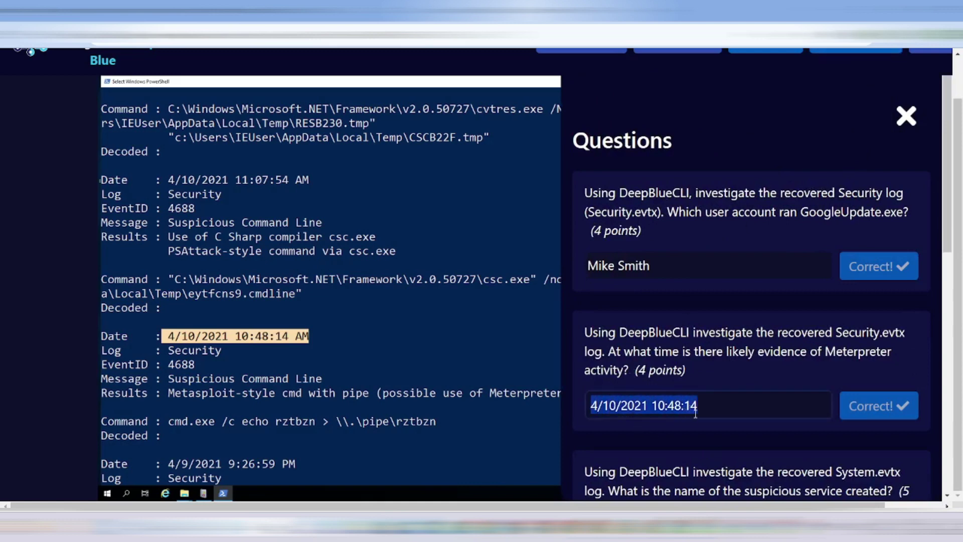
{"action": "scroll", "coordinate": [709, 383], "scroll_direction": "down", "scroll_amount": 3}
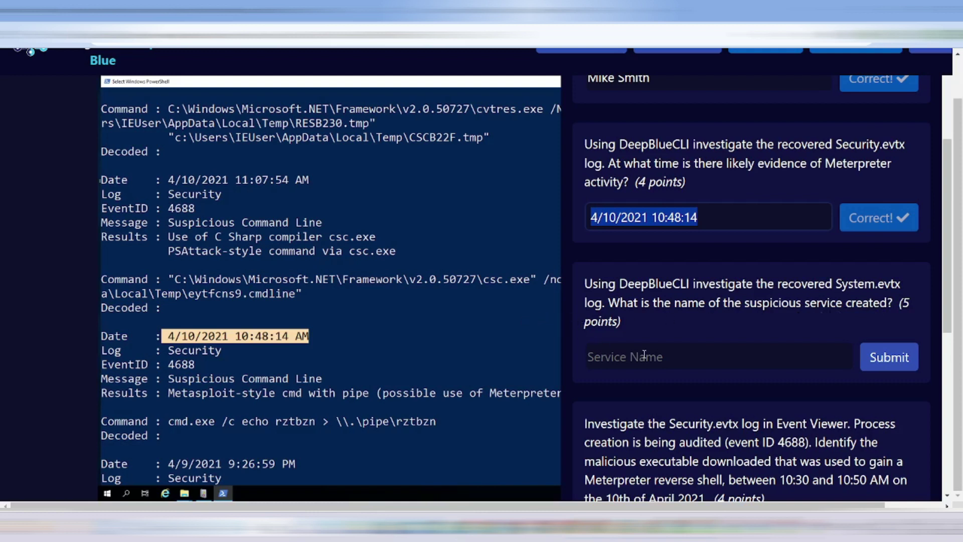
{"action": "scroll", "coordinate": [643, 355], "scroll_direction": "down", "scroll_amount": 1}
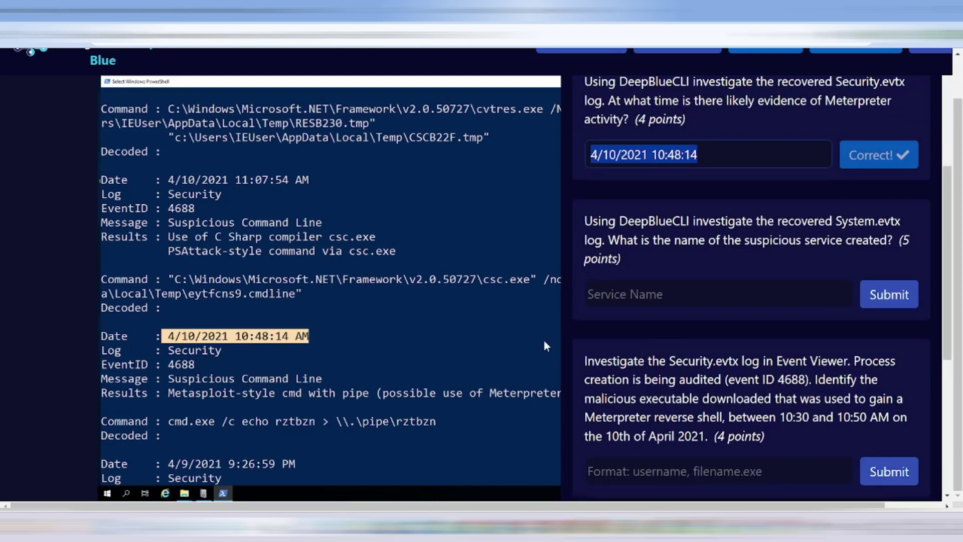
{"action": "left_click", "coordinate": [528, 337]}
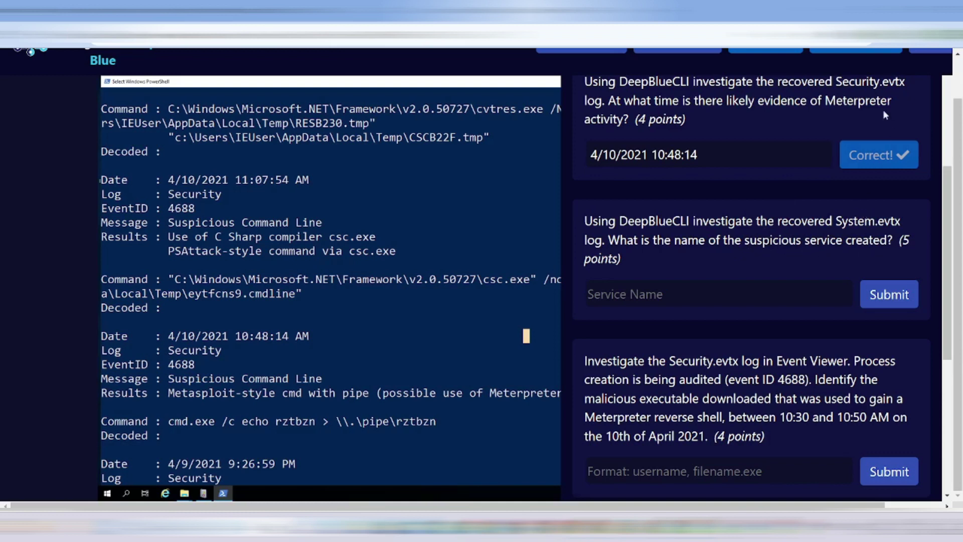
{"action": "left_click", "coordinate": [867, 55]}
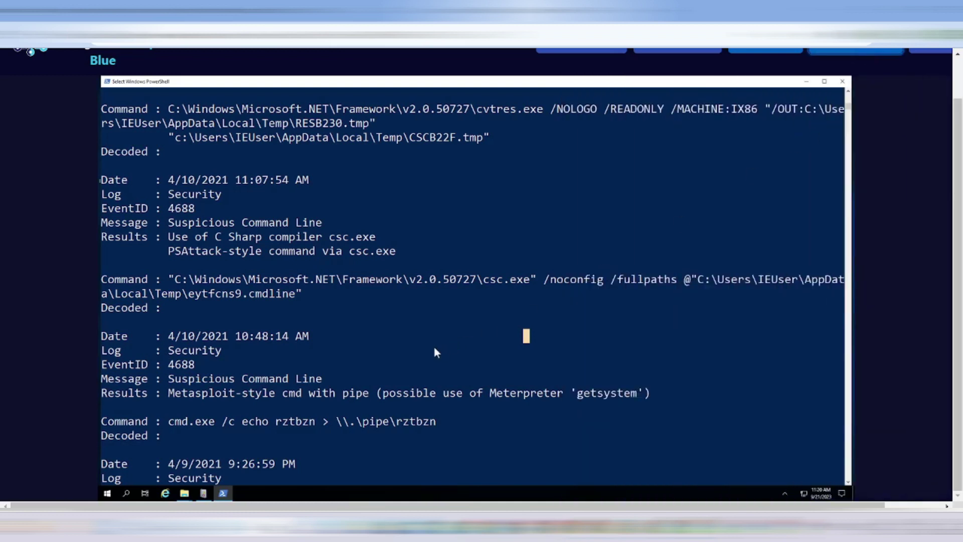
Step: Copy the name rztbzn from the echo-to-pipe command of the Metasploit-style entry
{"action": "scroll", "coordinate": [367, 356], "scroll_direction": "down", "scroll_amount": 1}
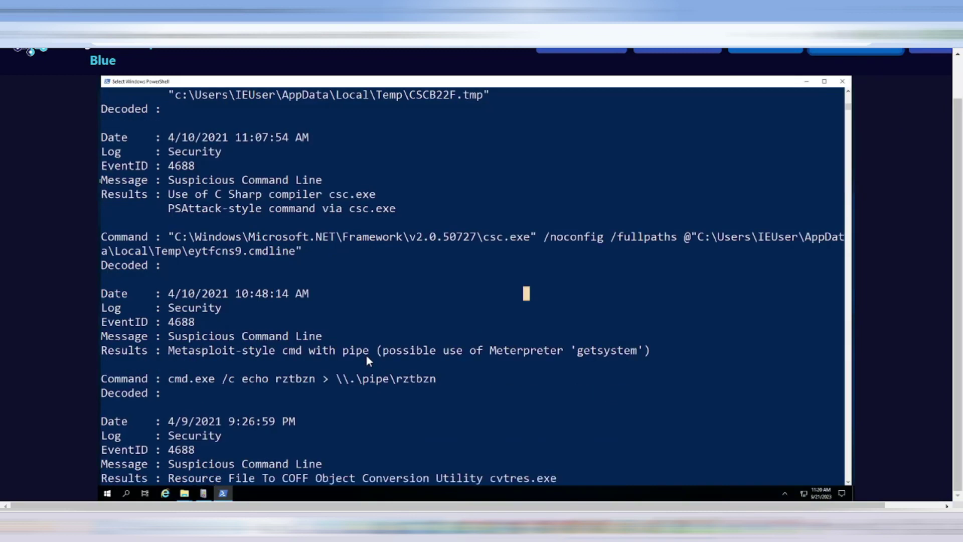
{"action": "scroll", "coordinate": [366, 354], "scroll_direction": "down", "scroll_amount": 1}
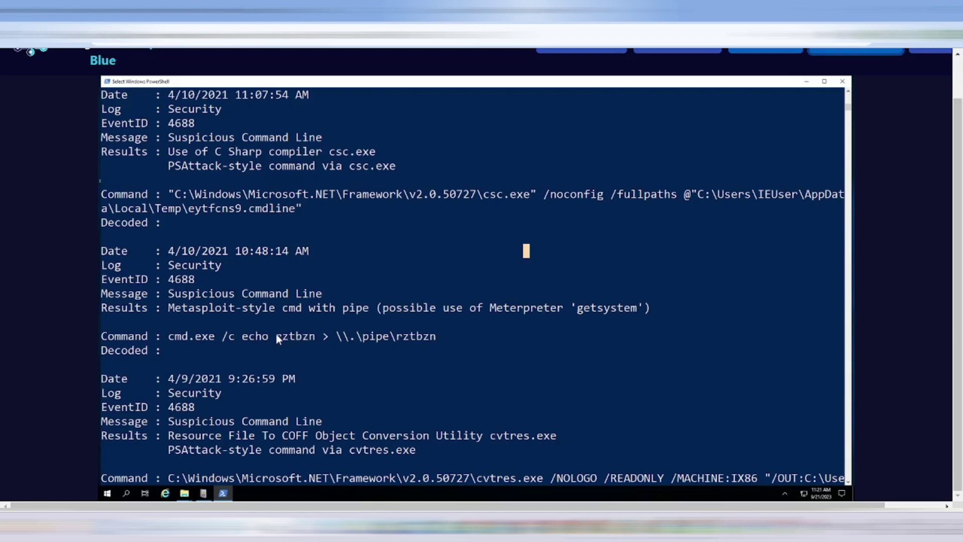
{"action": "left_click_drag", "start_coordinate": [279, 337], "coordinate": [312, 336]}
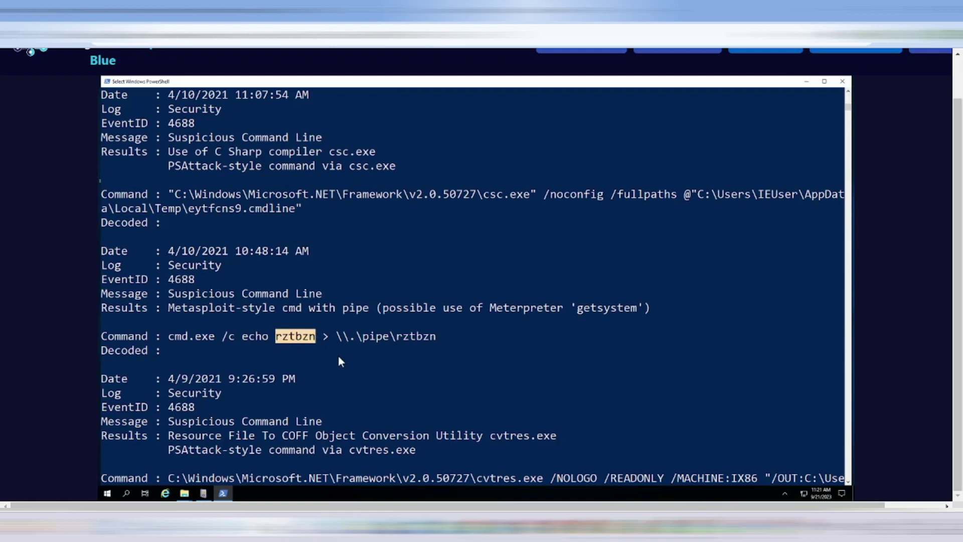
{"action": "right_click", "coordinate": [306, 339]}
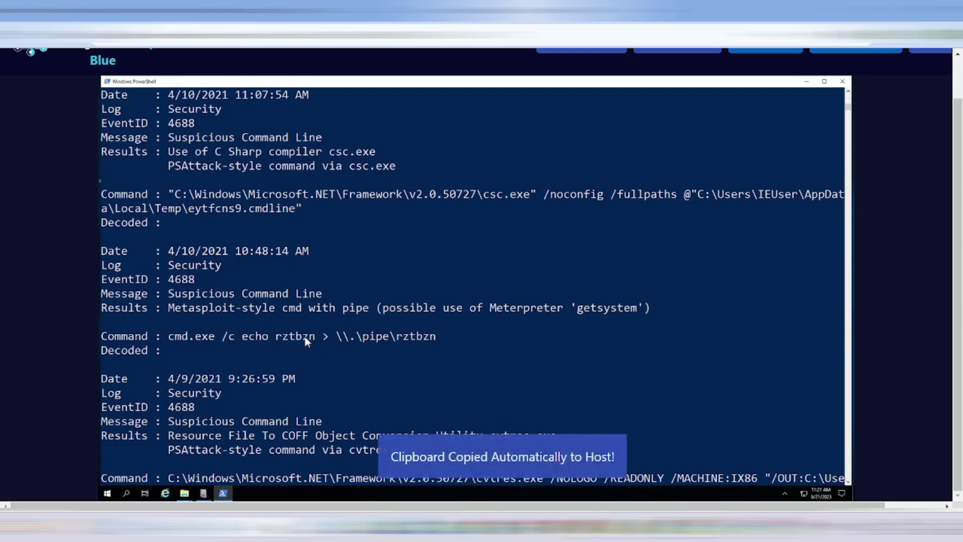
Step: Submit rztbzn as the answer to the question about the suspicious service created in System.evtx
{"action": "left_click", "coordinate": [860, 54]}
{"action": "scroll", "coordinate": [682, 392], "scroll_direction": "down", "scroll_amount": 2}
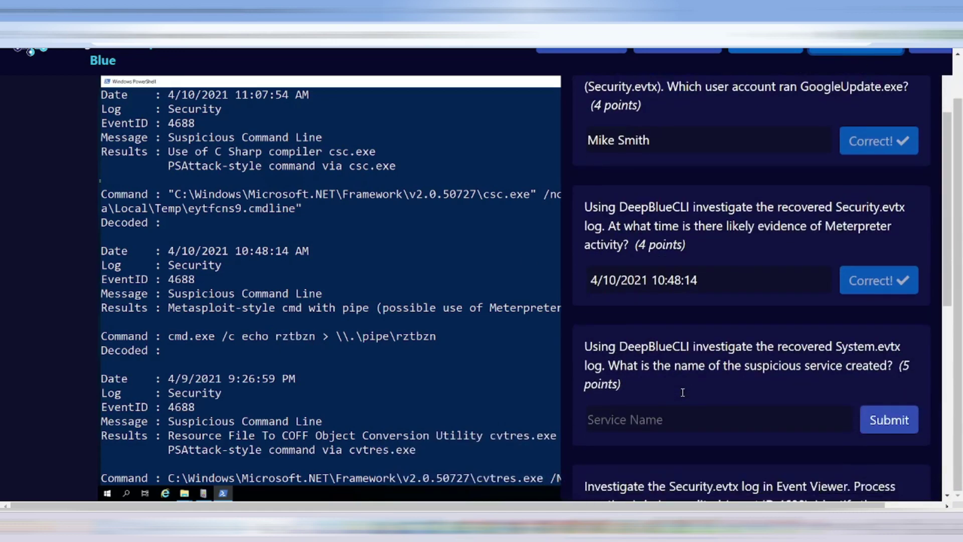
{"action": "left_click", "coordinate": [650, 429]}
{"action": "type", "text": "rztbzn"}
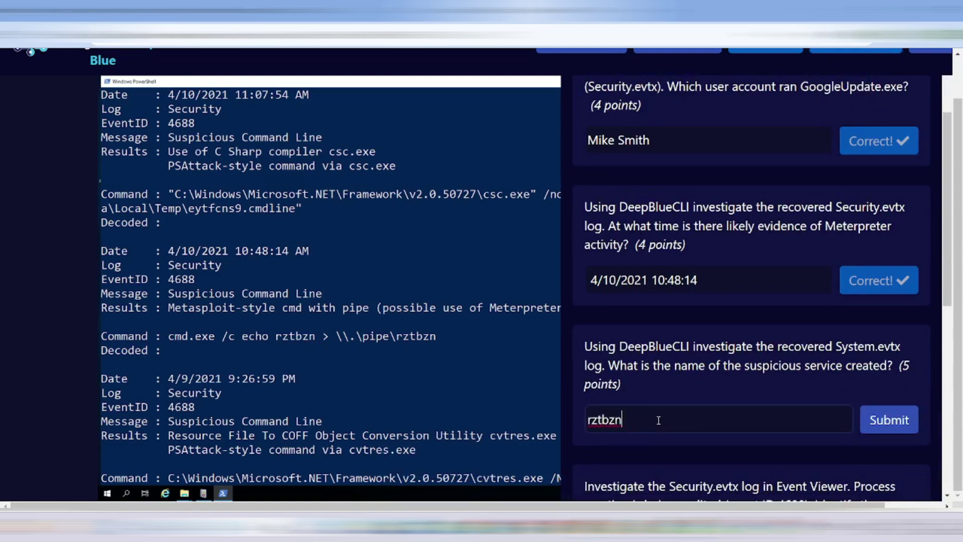
{"action": "left_click", "coordinate": [873, 426]}
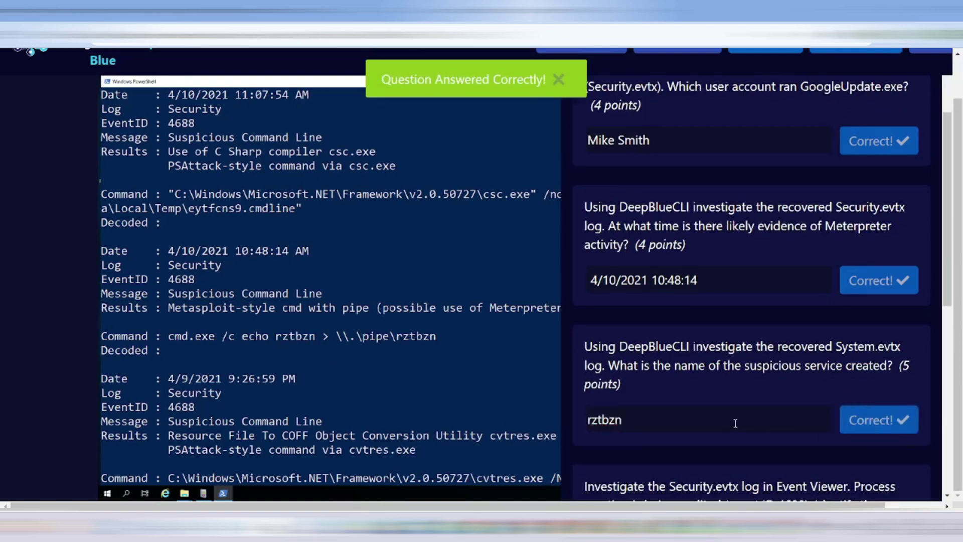
Step: Read the question about the malicious executable behind the reverse shell, highlighting its instruction to investigate Security.evtx in Event Viewer, and recheck the earlier questions
{"action": "scroll", "coordinate": [691, 376], "scroll_direction": "down", "scroll_amount": 3}
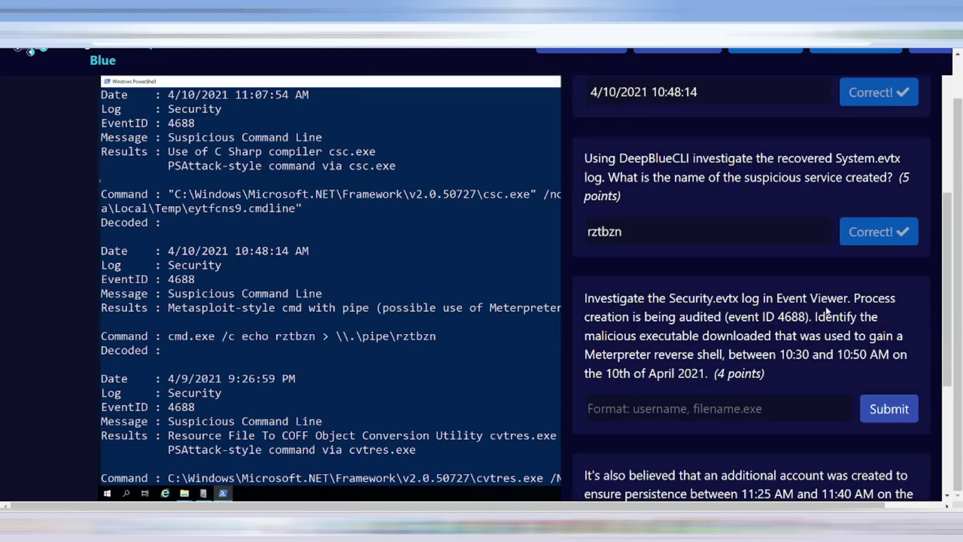
{"action": "left_click_drag", "start_coordinate": [847, 300], "coordinate": [568, 299]}
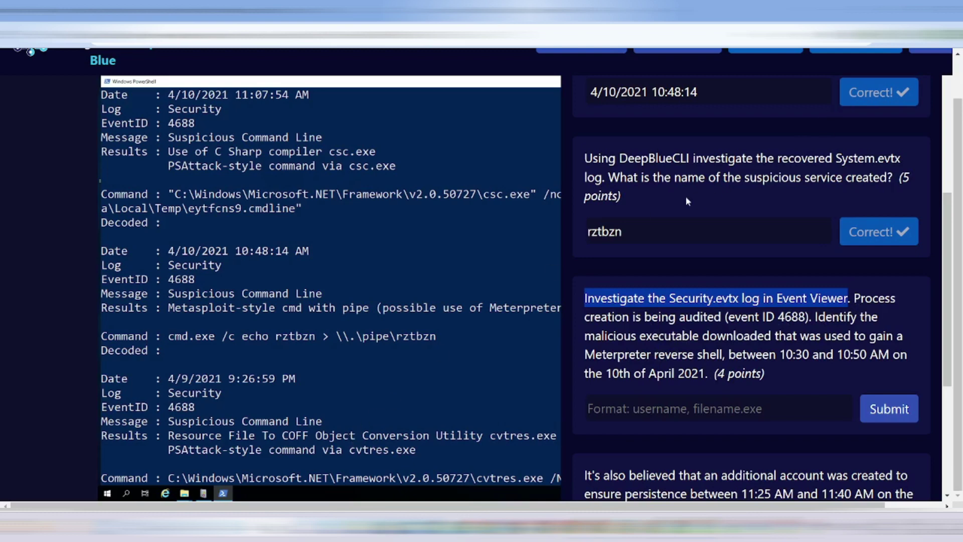
{"action": "scroll", "coordinate": [685, 197], "scroll_direction": "up", "scroll_amount": 5}
{"action": "scroll", "coordinate": [685, 196], "scroll_direction": "up", "scroll_amount": 1}
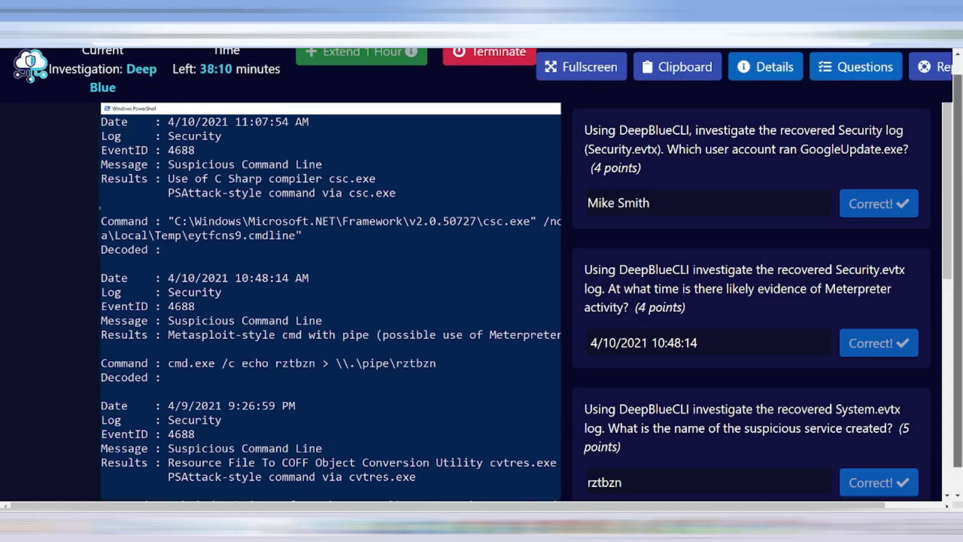
{"action": "scroll", "coordinate": [528, 276], "scroll_direction": "down", "scroll_amount": 1}
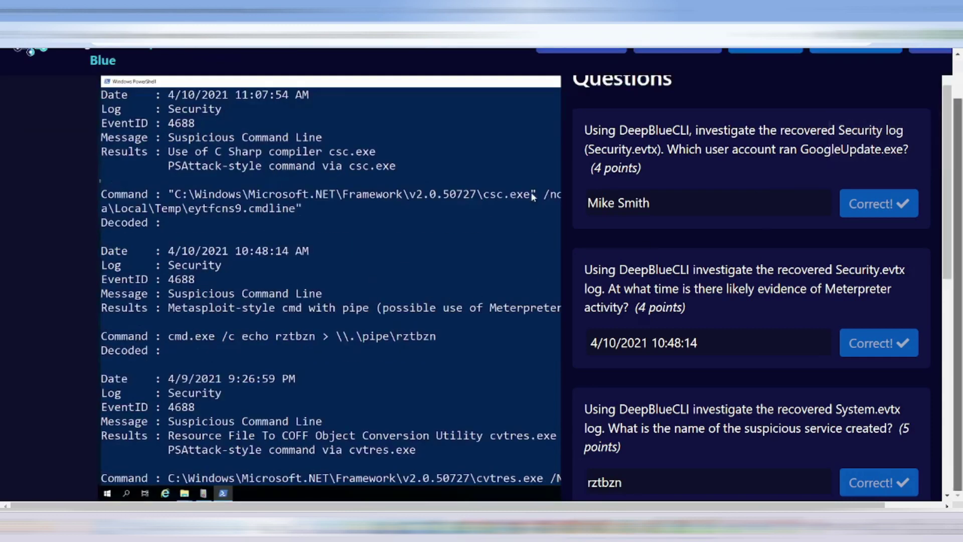
{"action": "scroll", "coordinate": [565, 215], "scroll_direction": "up", "scroll_amount": 1}
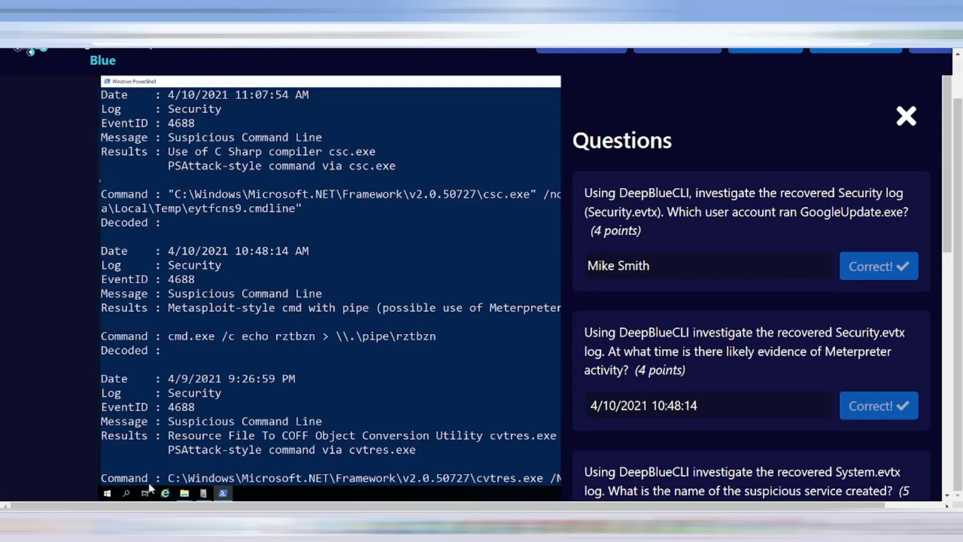
Step: Bring the Investigation folder window to the front and close the question list
{"action": "mouse_move", "coordinate": [185, 497]}
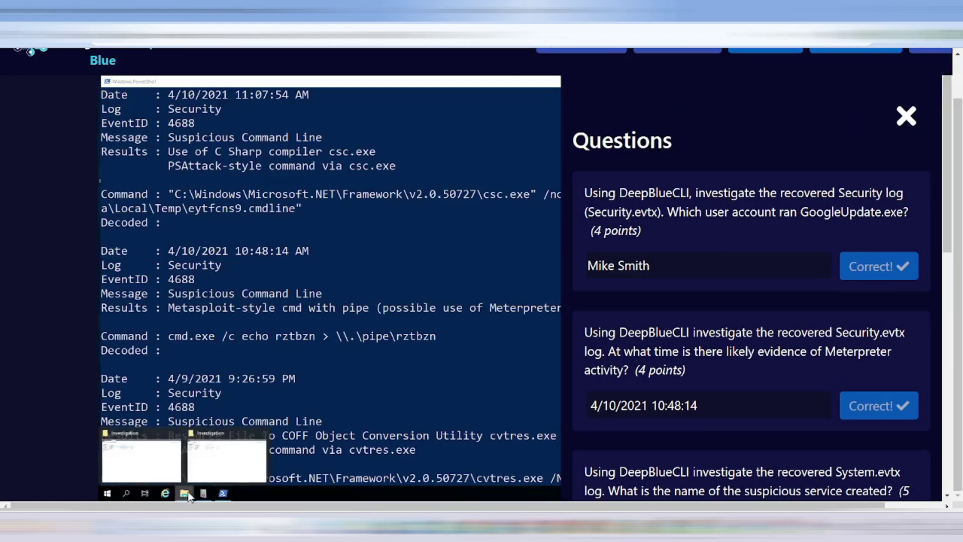
{"action": "left_click", "coordinate": [220, 467]}
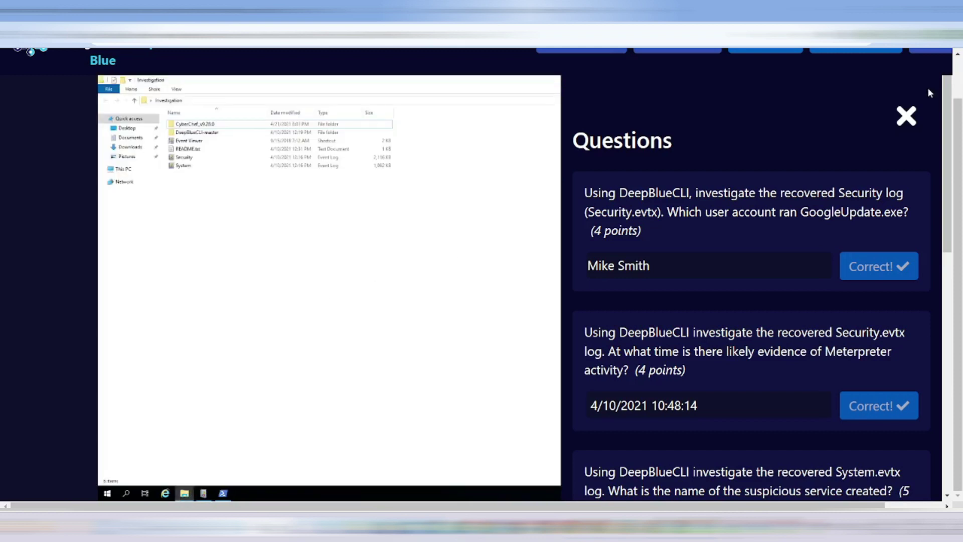
{"action": "left_click", "coordinate": [905, 117]}
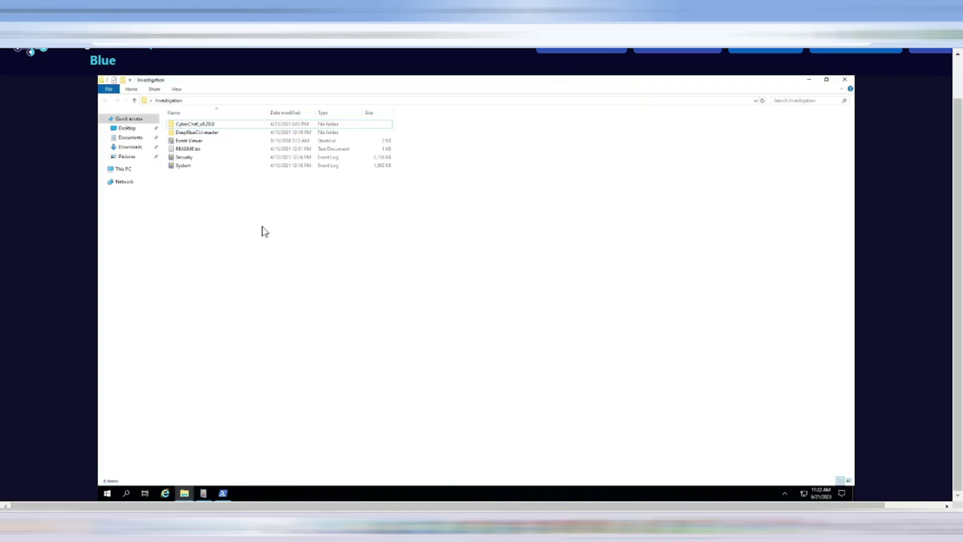
Step: Restore the Investigation folder window from full size and enlarge it upward and to both sides over the PowerShell output
{"action": "right_click", "coordinate": [360, 85]}
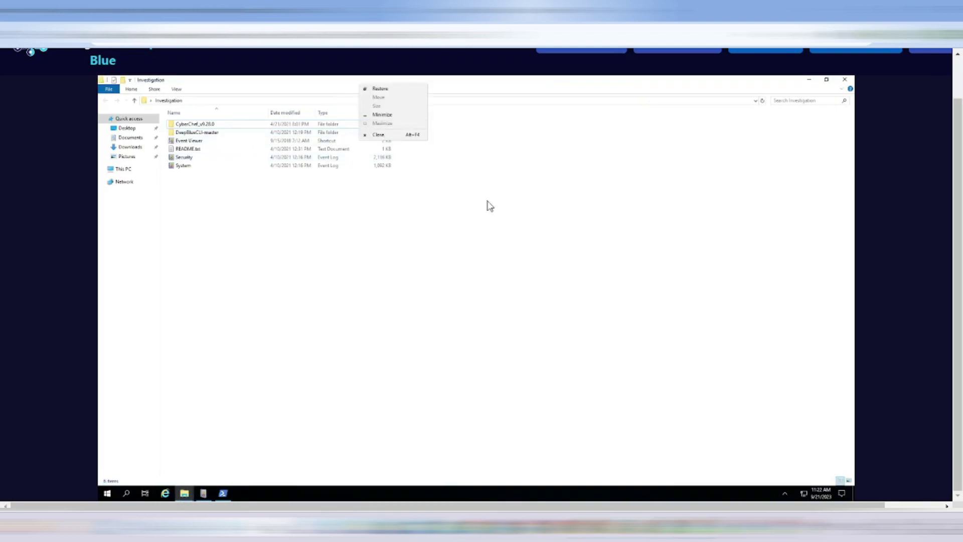
{"action": "key", "text": "Escape"}
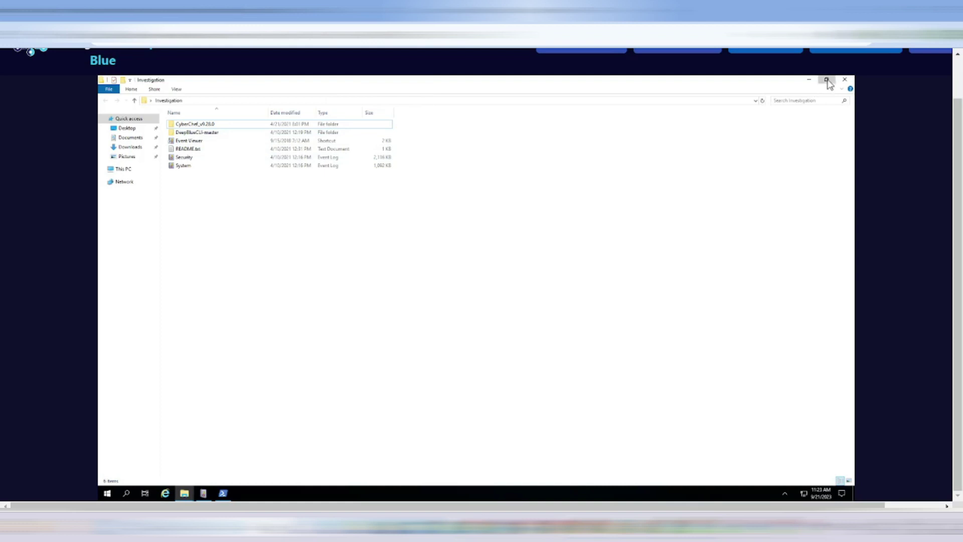
{"action": "left_click", "coordinate": [826, 80]}
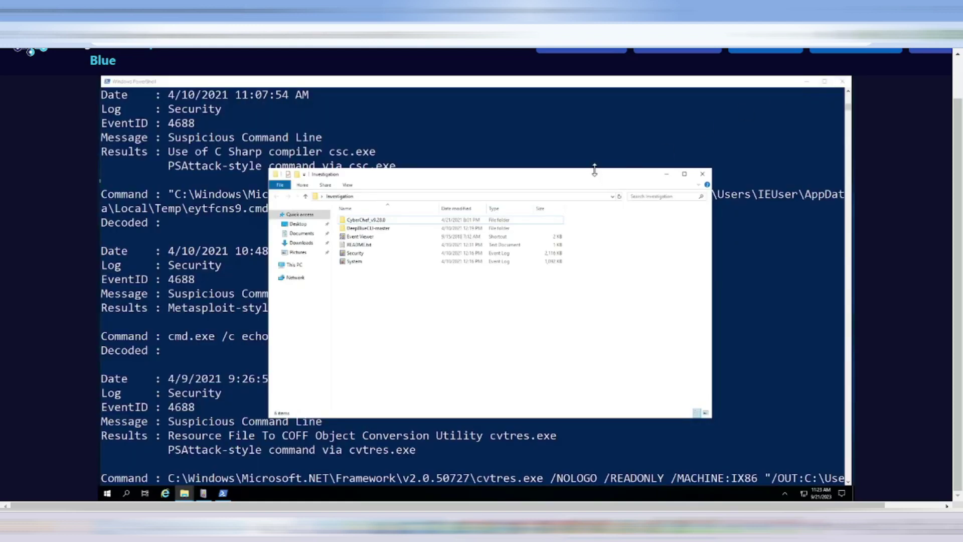
{"action": "left_click_drag", "start_coordinate": [595, 172], "coordinate": [598, 131]}
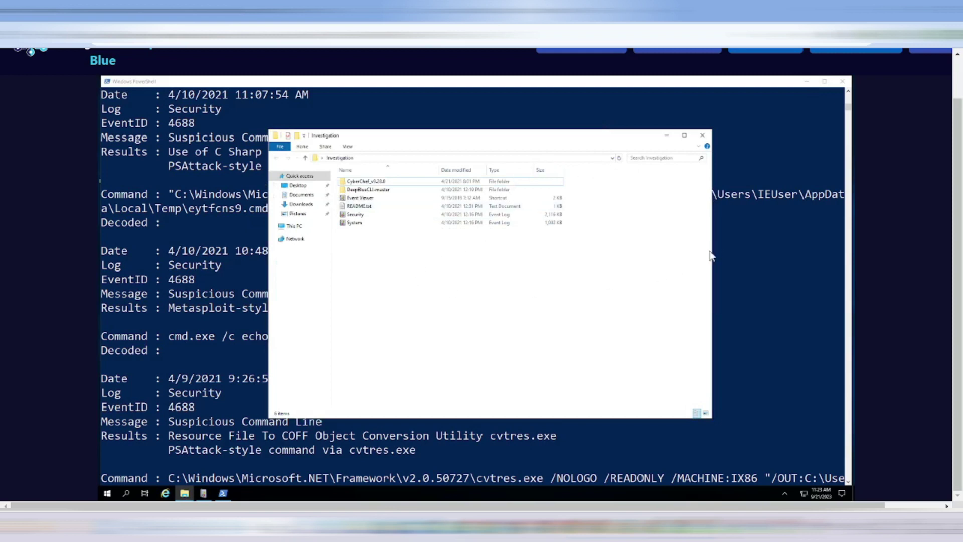
{"action": "left_click_drag", "start_coordinate": [712, 248], "coordinate": [819, 248]}
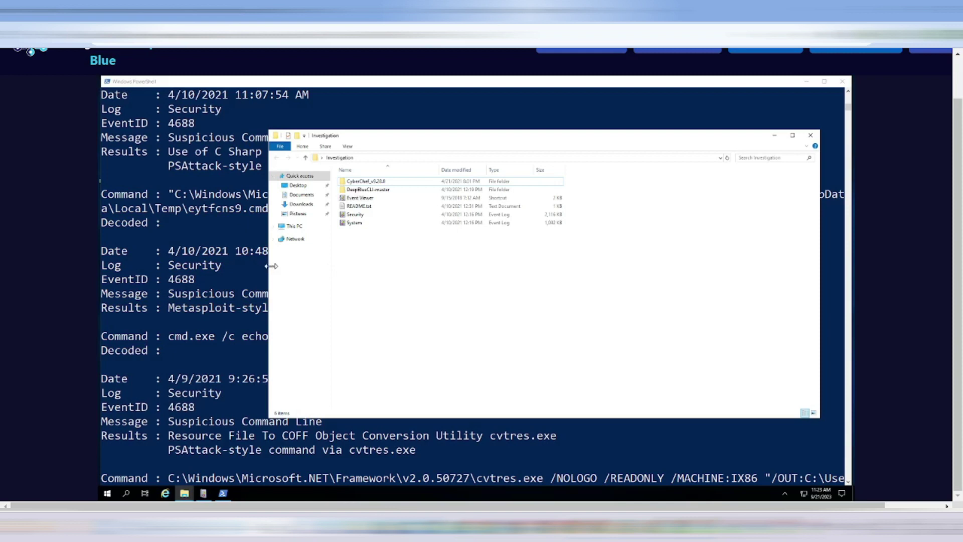
{"action": "left_click_drag", "start_coordinate": [268, 265], "coordinate": [139, 265]}
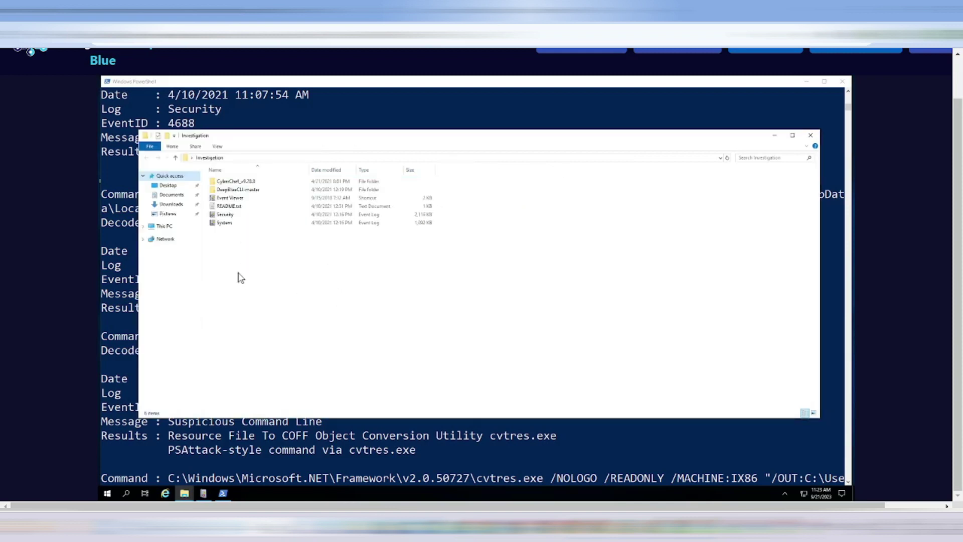
Step: Launch Event Viewer from its shortcut in the Investigation folder
{"action": "left_click", "coordinate": [246, 199]}
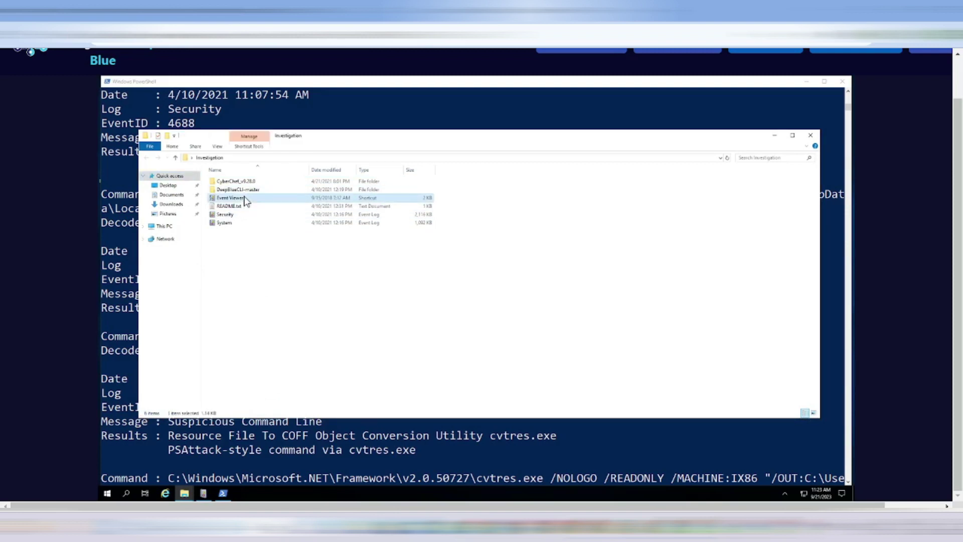
{"action": "right_click", "coordinate": [245, 197]}
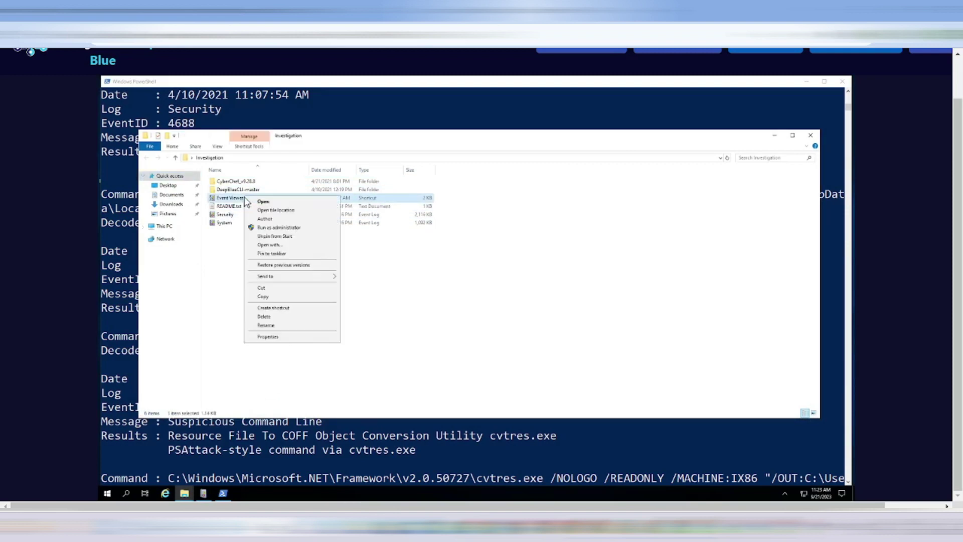
{"action": "left_click", "coordinate": [224, 232]}
{"action": "double_click", "coordinate": [240, 199]}
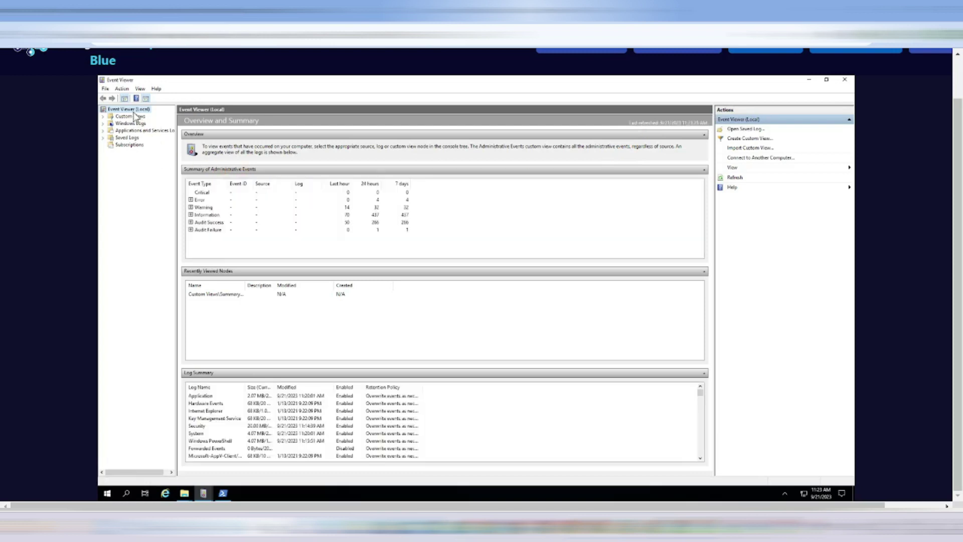
Step: Open the saved Security log from the Desktop's Investigation folder and add it to Saved Logs under the name Security2
{"action": "left_click", "coordinate": [123, 88]}
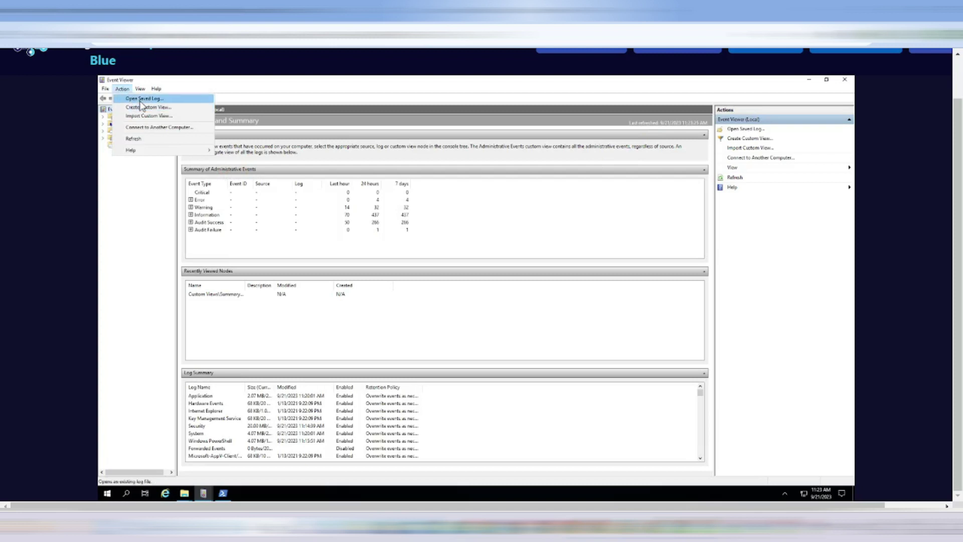
{"action": "left_click", "coordinate": [139, 99]}
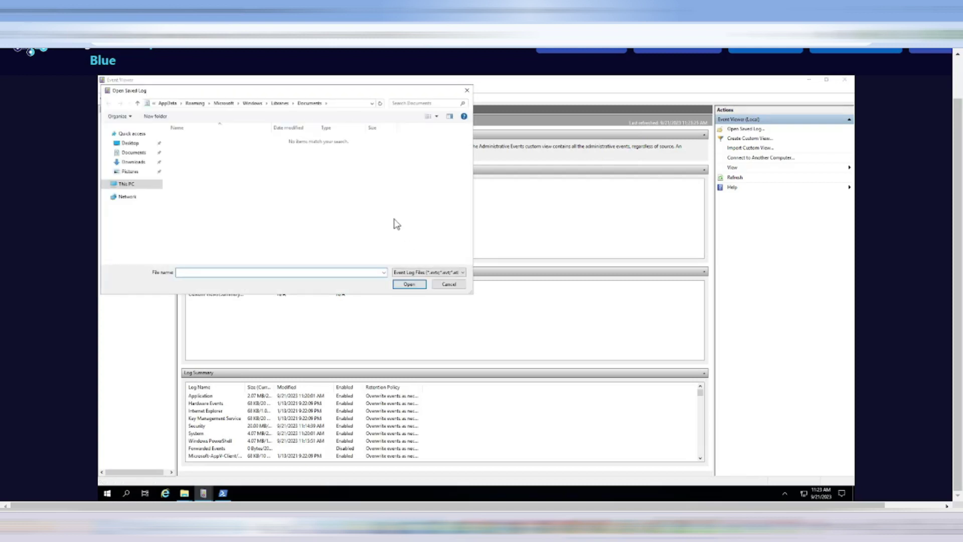
{"action": "left_click", "coordinate": [131, 143]}
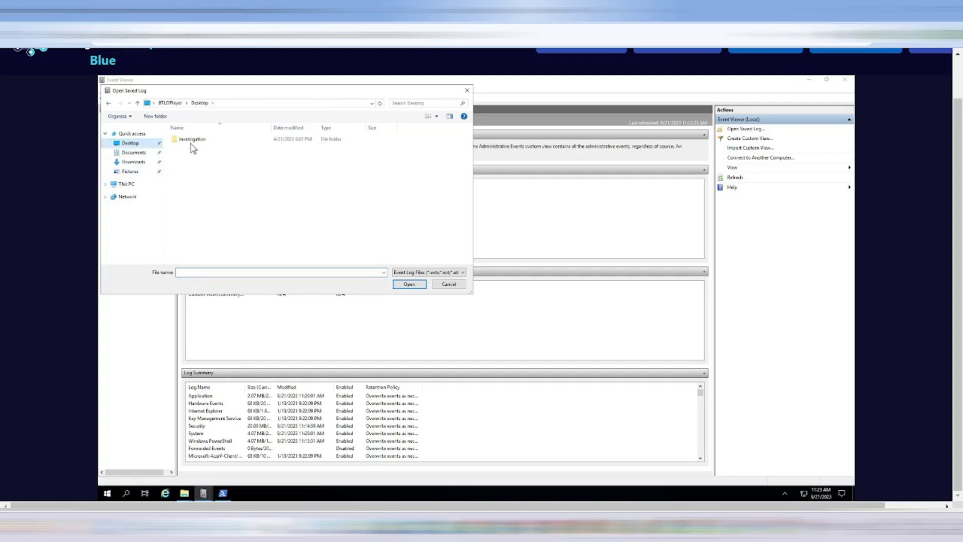
{"action": "double_click", "coordinate": [192, 140]}
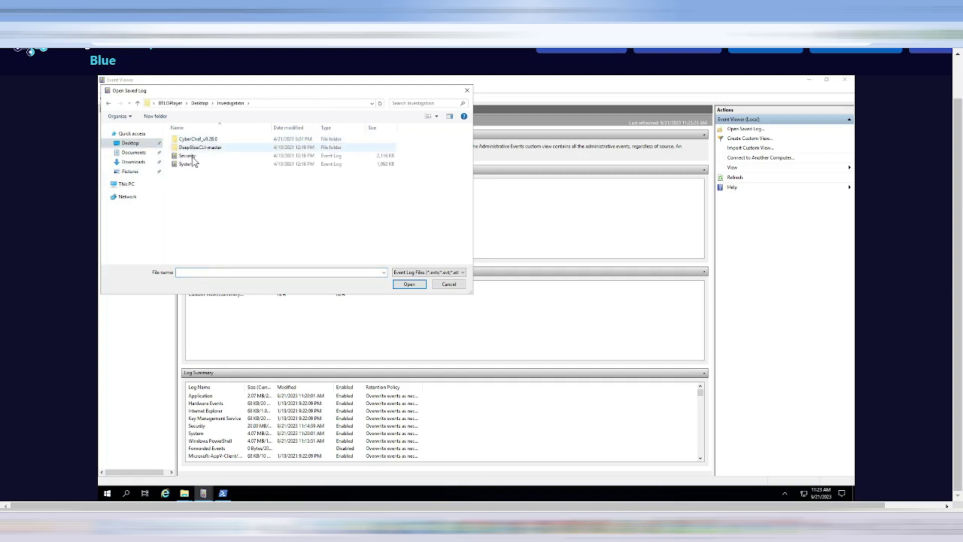
{"action": "left_click", "coordinate": [192, 156]}
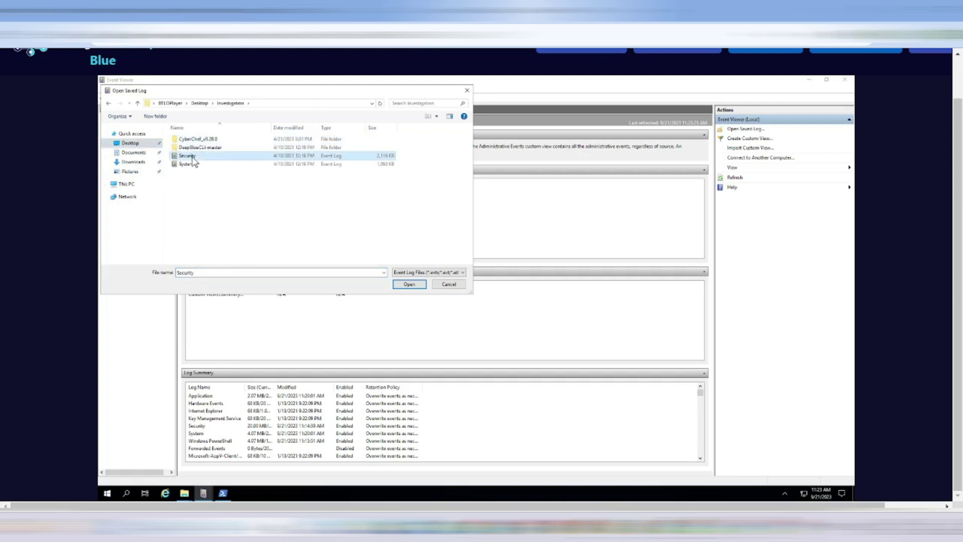
{"action": "left_click", "coordinate": [407, 284]}
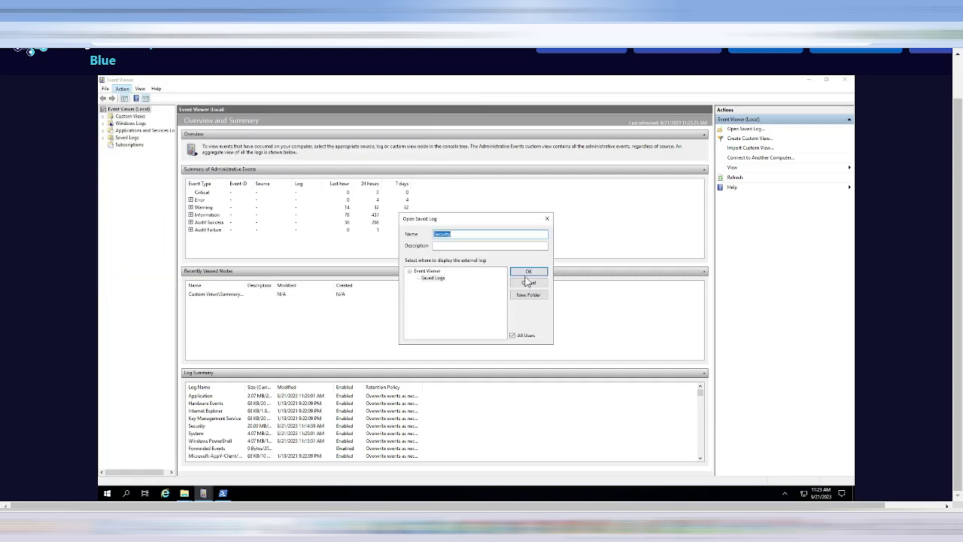
{"action": "left_click", "coordinate": [487, 234]}
{"action": "type", "text": "2"}
{"action": "left_click", "coordinate": [529, 271]}
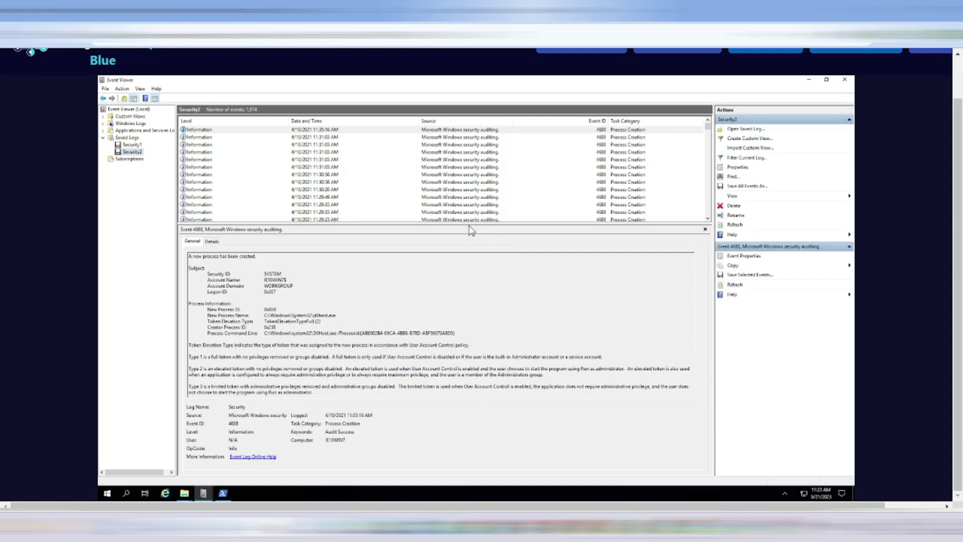
Step: Enlarge the event list over the event details, raise the browser zoom to 150%, and keep Event Viewer at full size
{"action": "left_click_drag", "start_coordinate": [466, 224], "coordinate": [463, 336]}
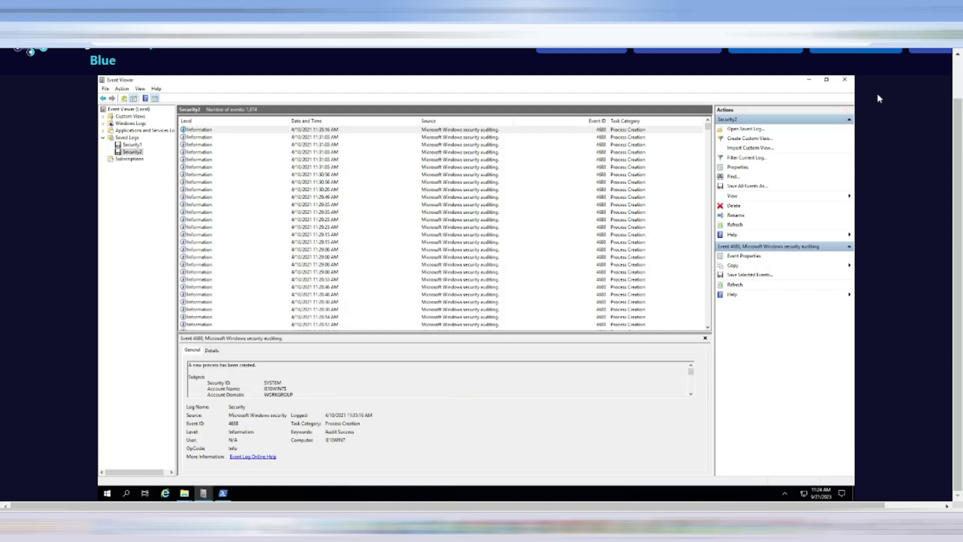
{"action": "left_click", "coordinate": [948, 46]}
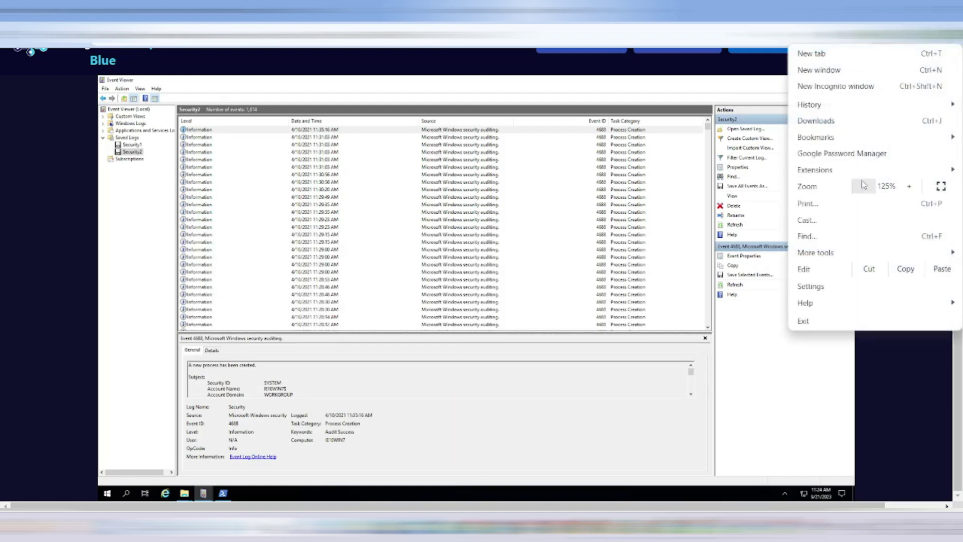
{"action": "left_click", "coordinate": [909, 186]}
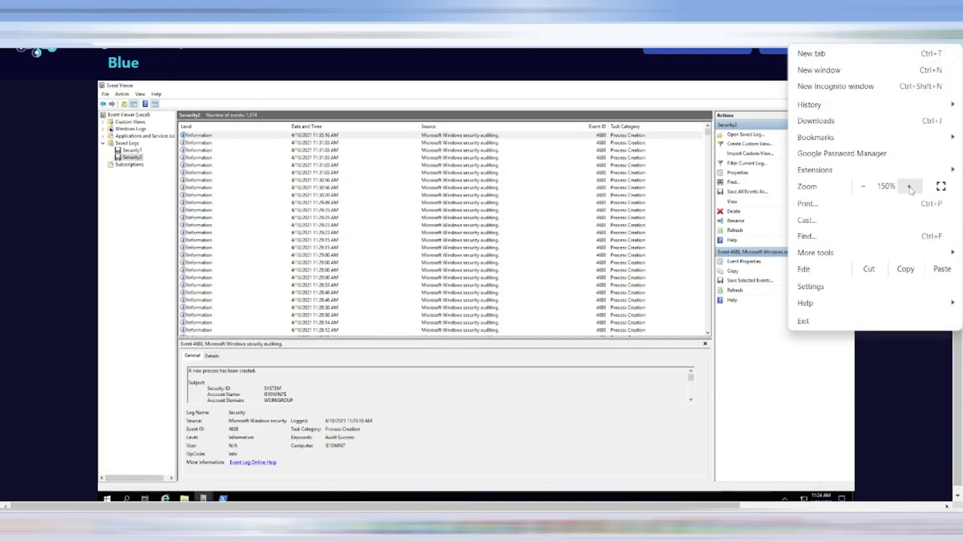
{"action": "left_click", "coordinate": [668, 189]}
{"action": "left_click", "coordinate": [675, 180]}
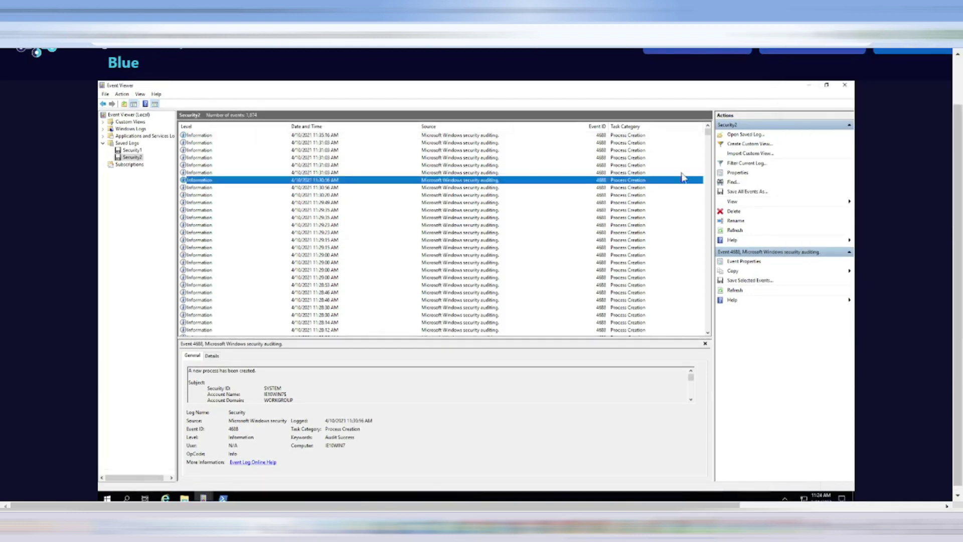
{"action": "left_click", "coordinate": [825, 86]}
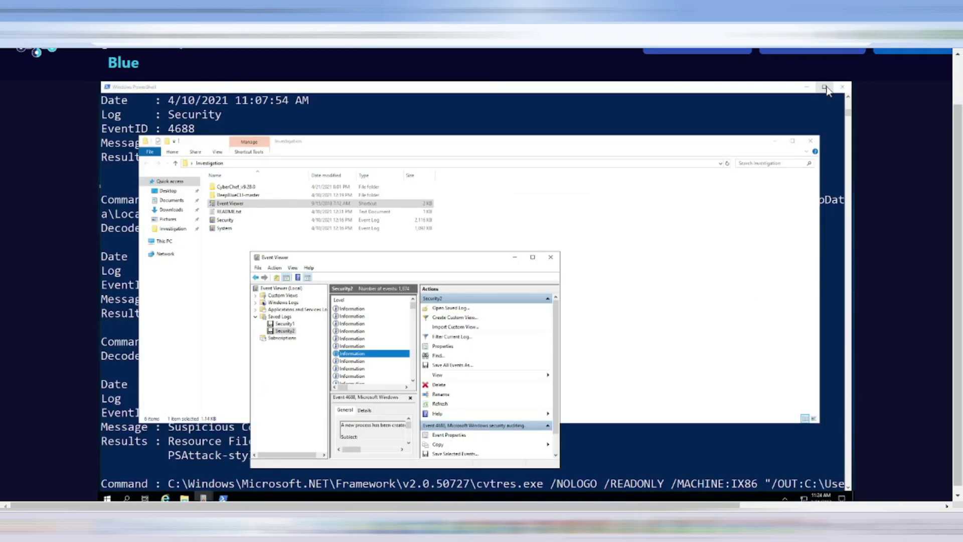
{"action": "left_click", "coordinate": [533, 258]}
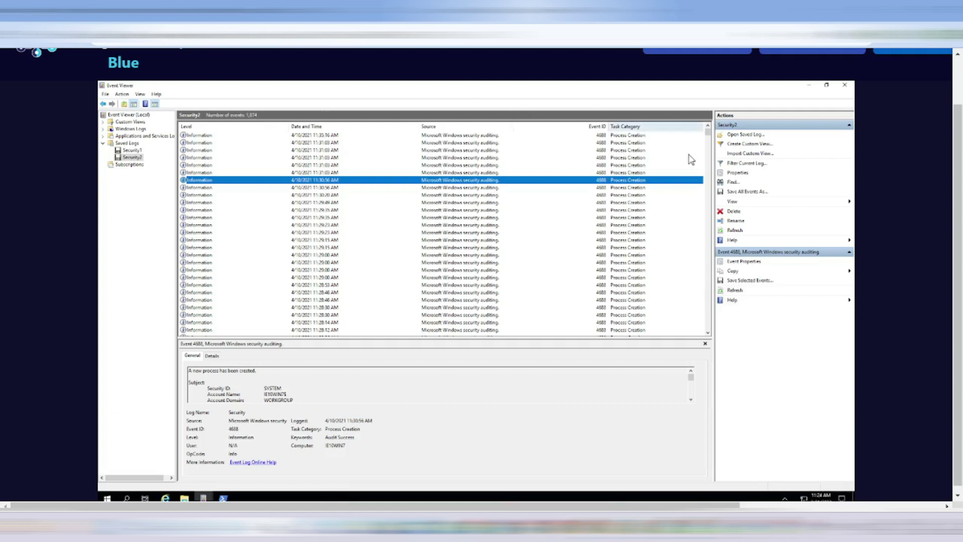
Step: Reread the question about the malicious executable, highlighting its time window and date, and close the question list
{"action": "scroll", "coordinate": [902, 59], "scroll_direction": "up", "scroll_amount": 1}
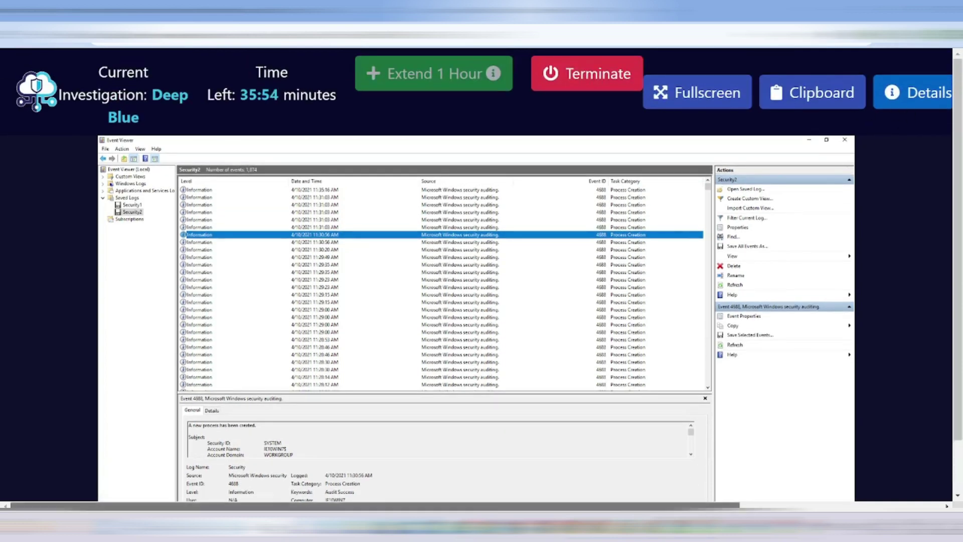
{"action": "left_click_drag", "start_coordinate": [683, 505], "coordinate": [809, 505]}
{"action": "left_click", "coordinate": [858, 95]}
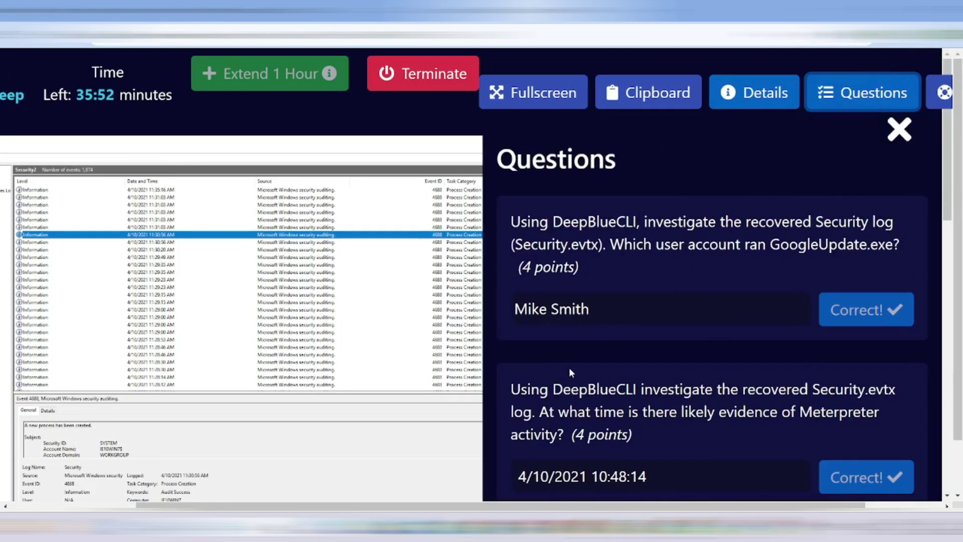
{"action": "scroll", "coordinate": [576, 361], "scroll_direction": "down", "scroll_amount": 6}
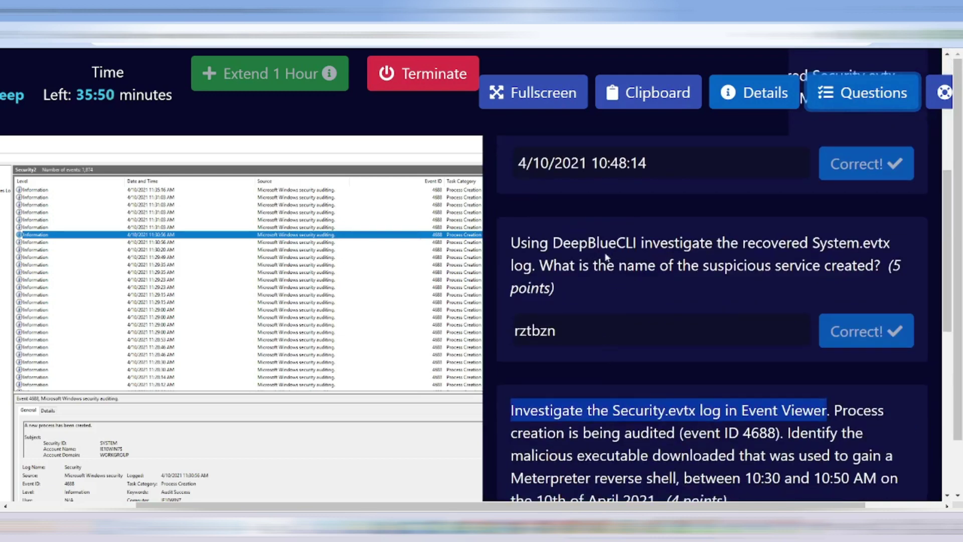
{"action": "scroll", "coordinate": [623, 282], "scroll_direction": "down", "scroll_amount": 3}
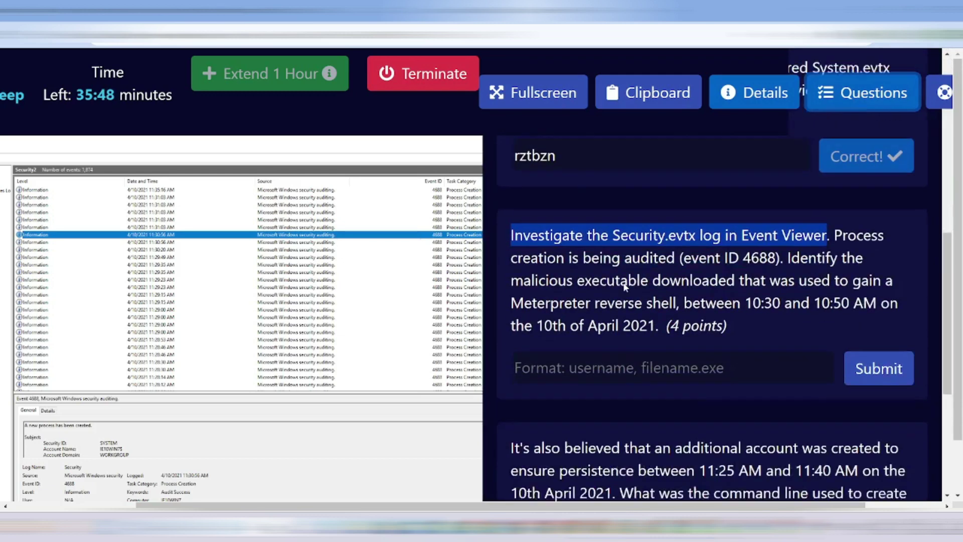
{"action": "left_click_drag", "start_coordinate": [752, 292], "coordinate": [881, 293]}
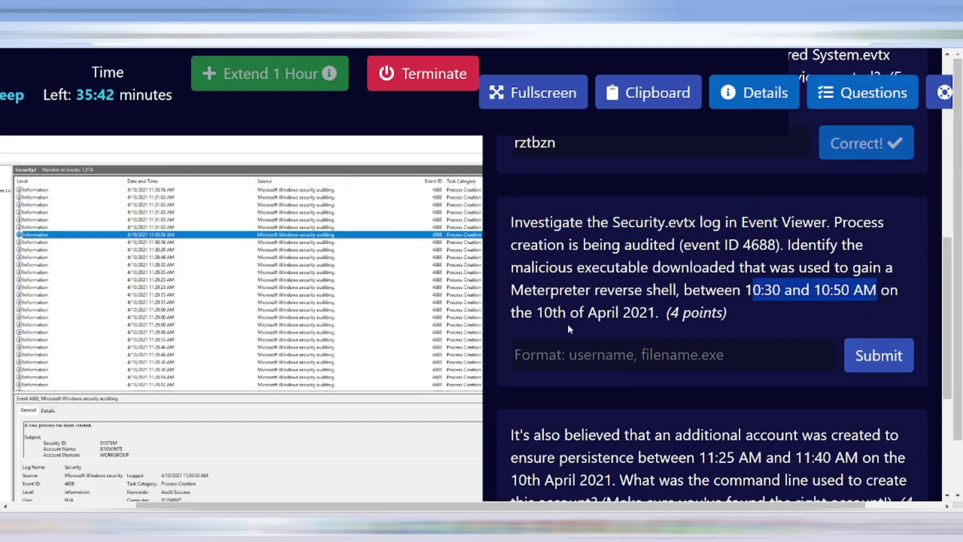
{"action": "left_click_drag", "start_coordinate": [518, 314], "coordinate": [691, 315]}
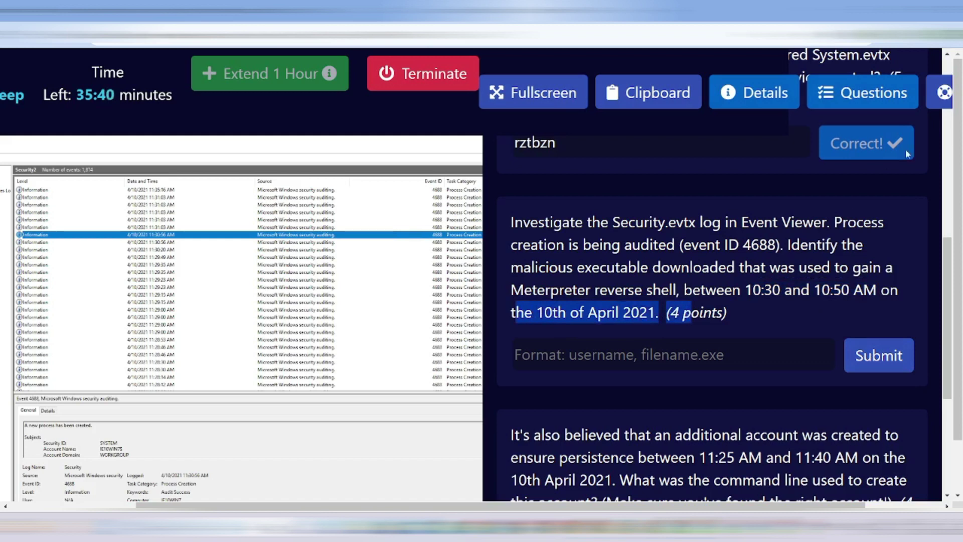
{"action": "left_click", "coordinate": [848, 96]}
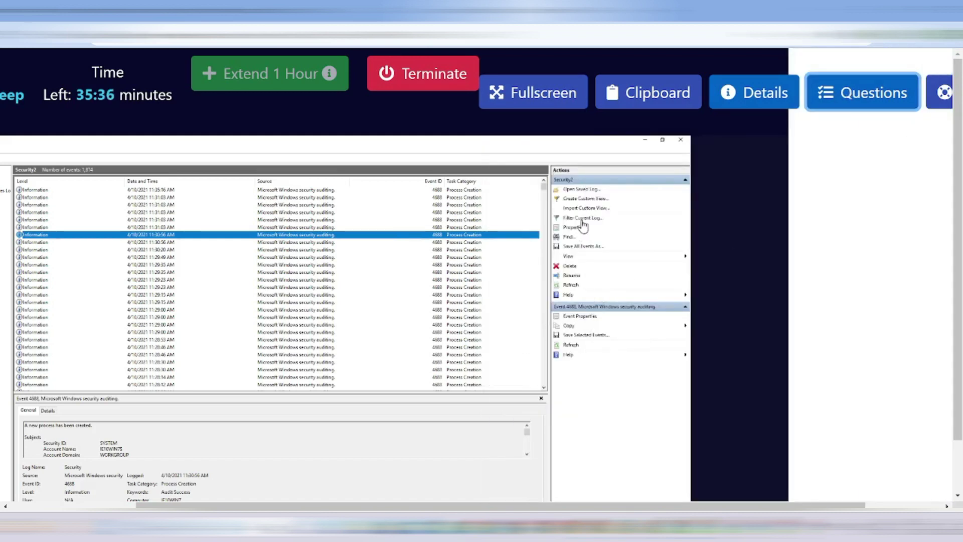
Step: Start a filter on the Security2 log with a custom logged range whose start uses Events On
{"action": "scroll", "coordinate": [579, 222], "scroll_direction": "down", "scroll_amount": 2}
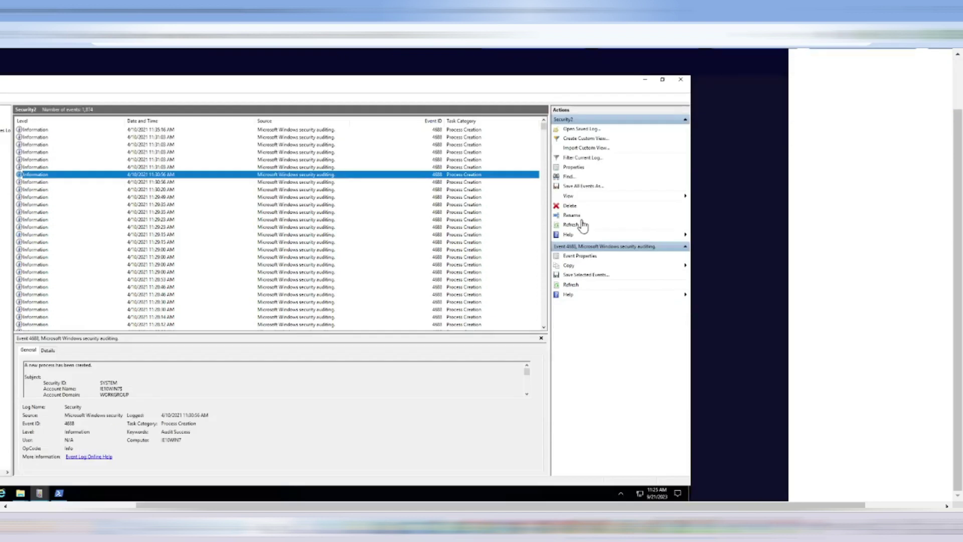
{"action": "left_click", "coordinate": [586, 158]}
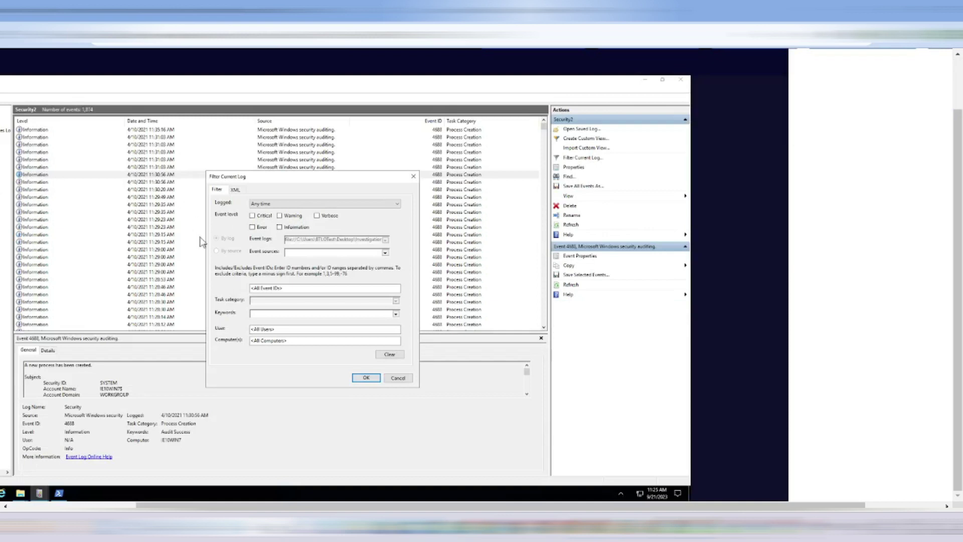
{"action": "left_click", "coordinate": [295, 205]}
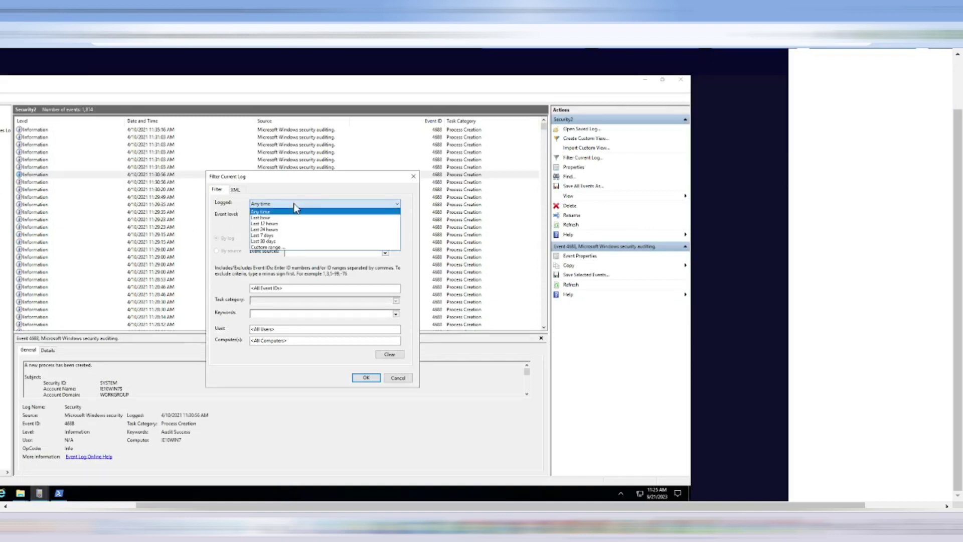
{"action": "left_click", "coordinate": [270, 248]}
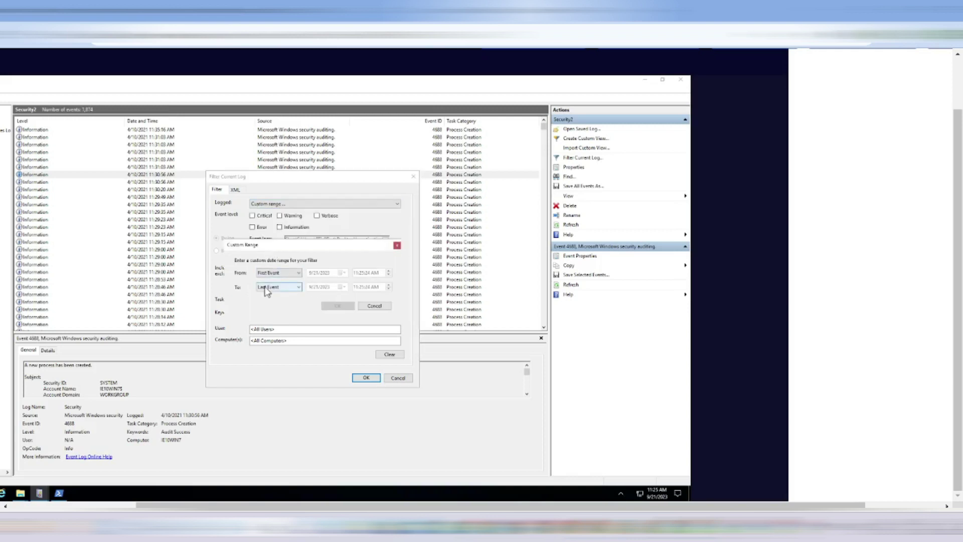
{"action": "left_click", "coordinate": [300, 274]}
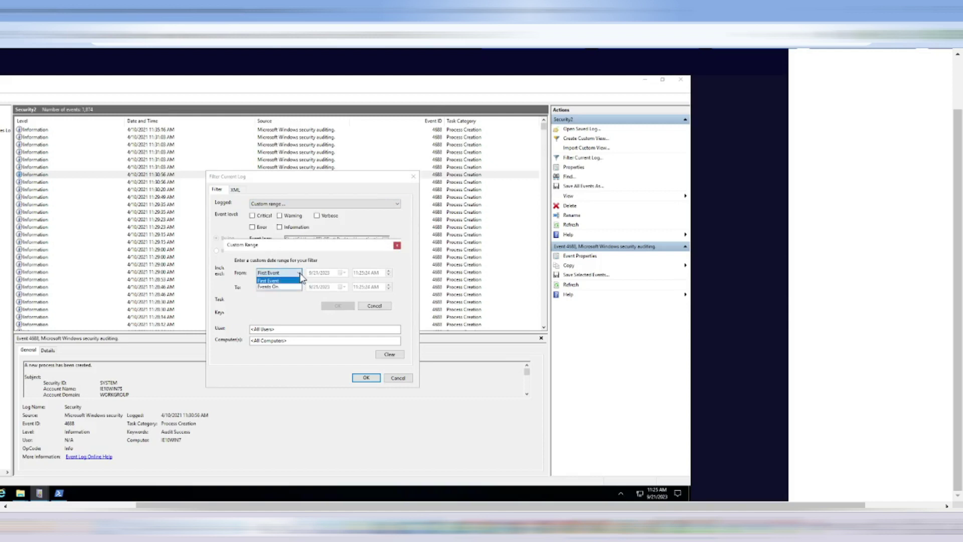
{"action": "left_click", "coordinate": [276, 287]}
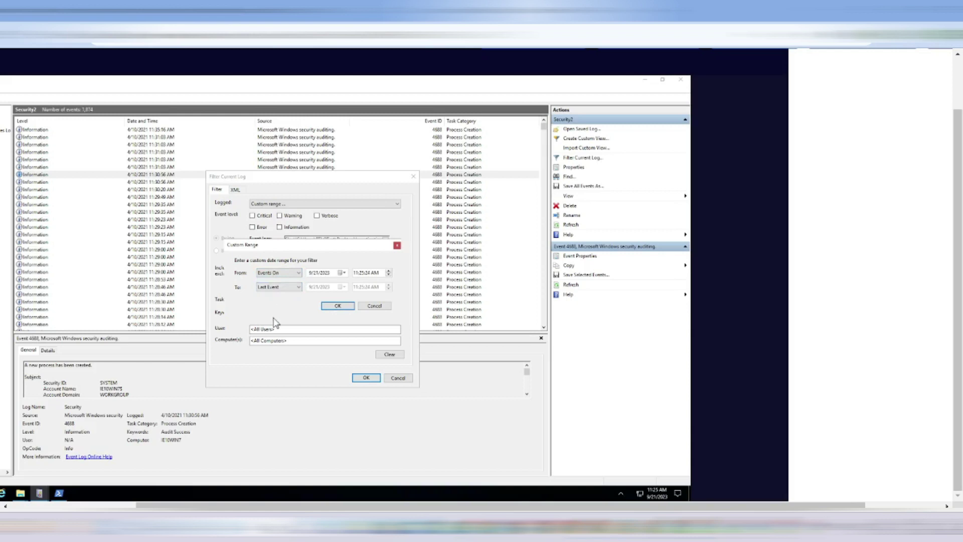
Step: Set the start date of the custom filter range to 4/10/2021
{"action": "left_click", "coordinate": [341, 273]}
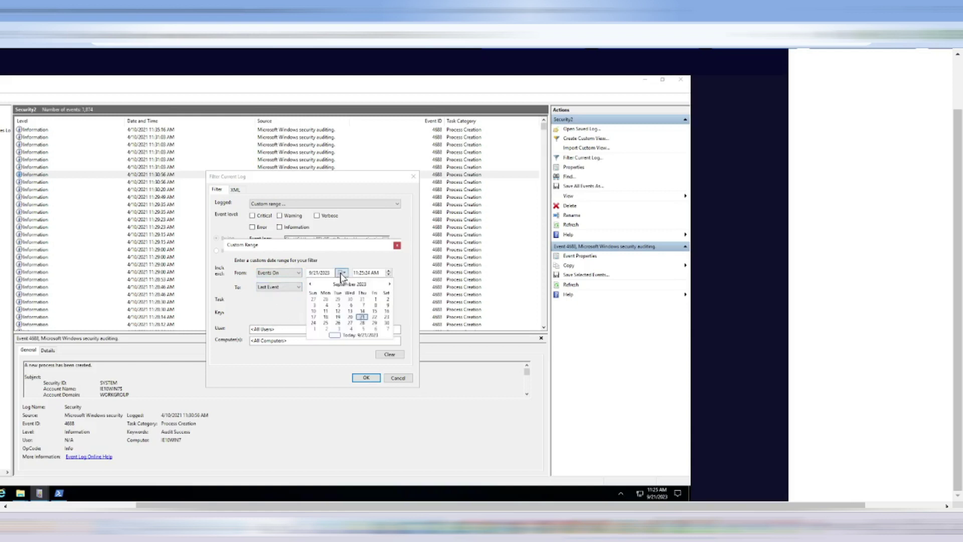
{"action": "left_click", "coordinate": [350, 284]}
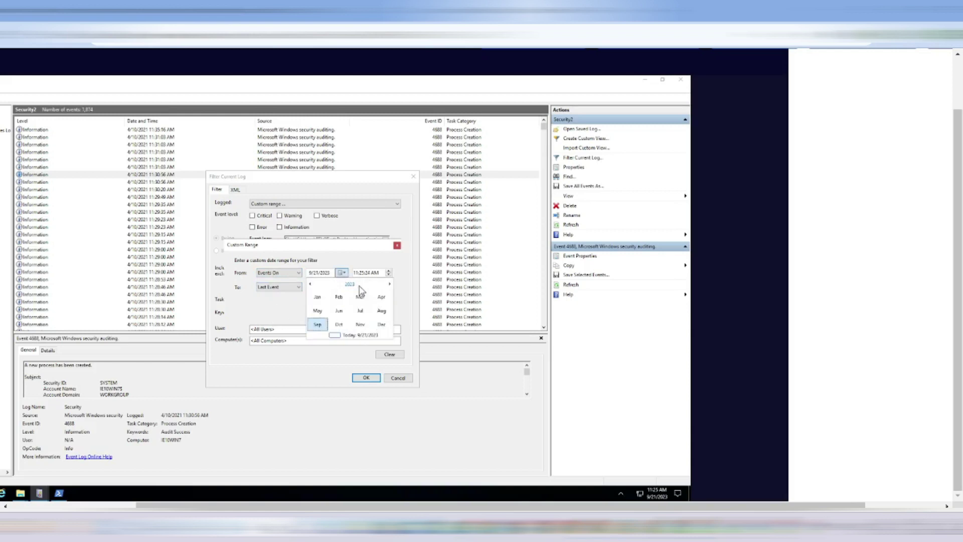
{"action": "left_click", "coordinate": [349, 283]}
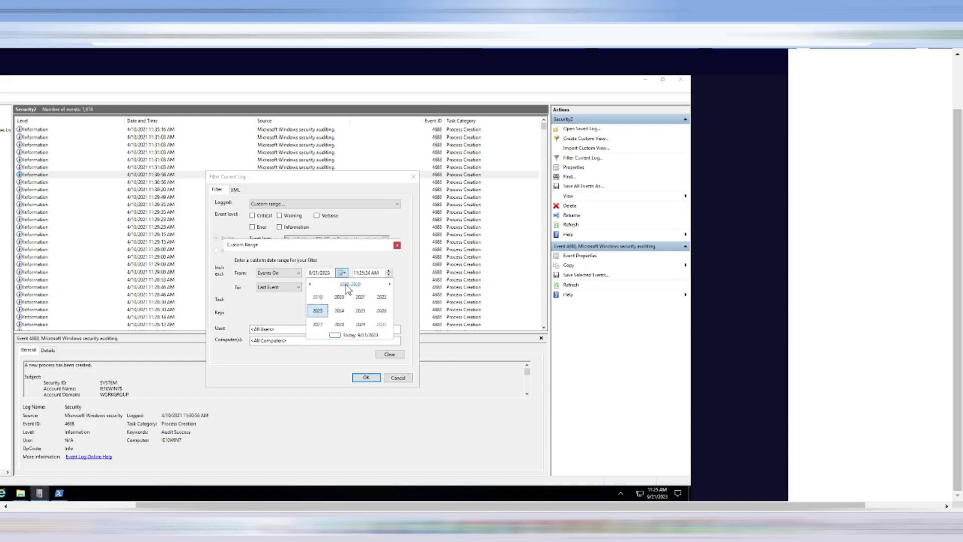
{"action": "left_click", "coordinate": [360, 298]}
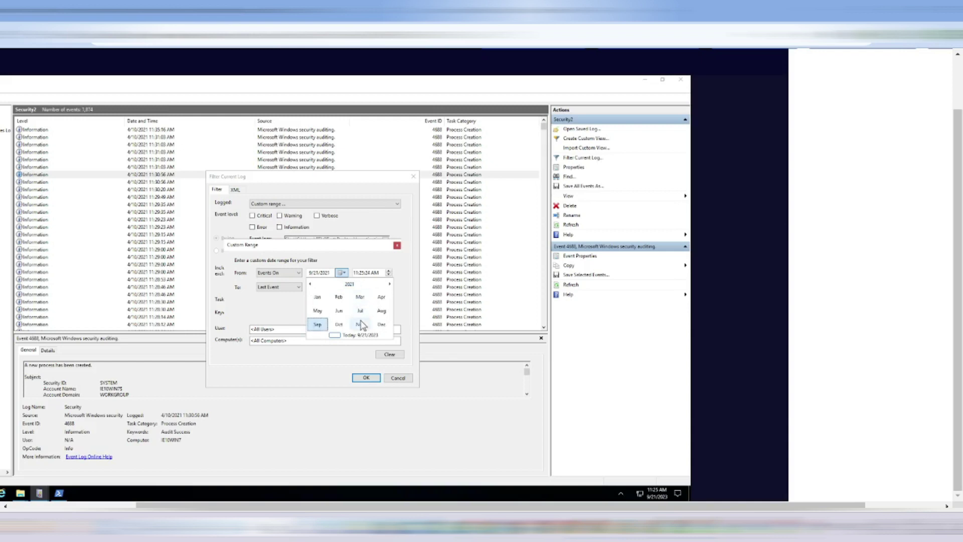
{"action": "left_click", "coordinate": [382, 297]}
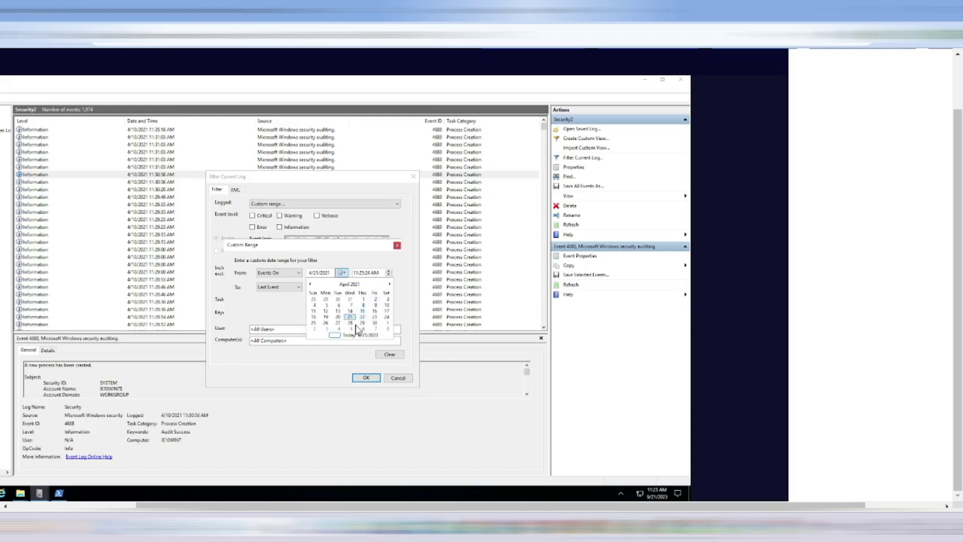
{"action": "left_click", "coordinate": [386, 305]}
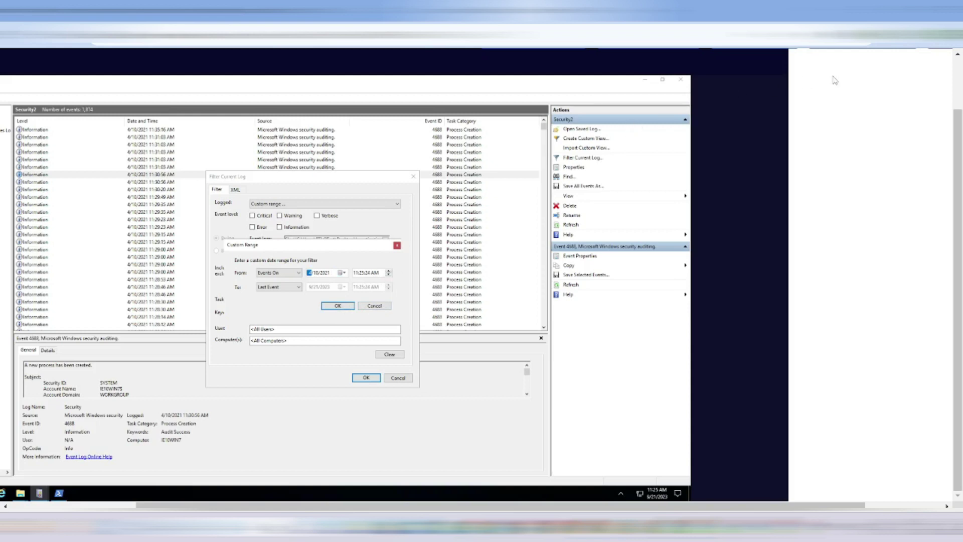
Step: Recheck the time window in the malicious executable question, highlighting the hours, and close the question list
{"action": "left_click", "coordinate": [883, 97]}
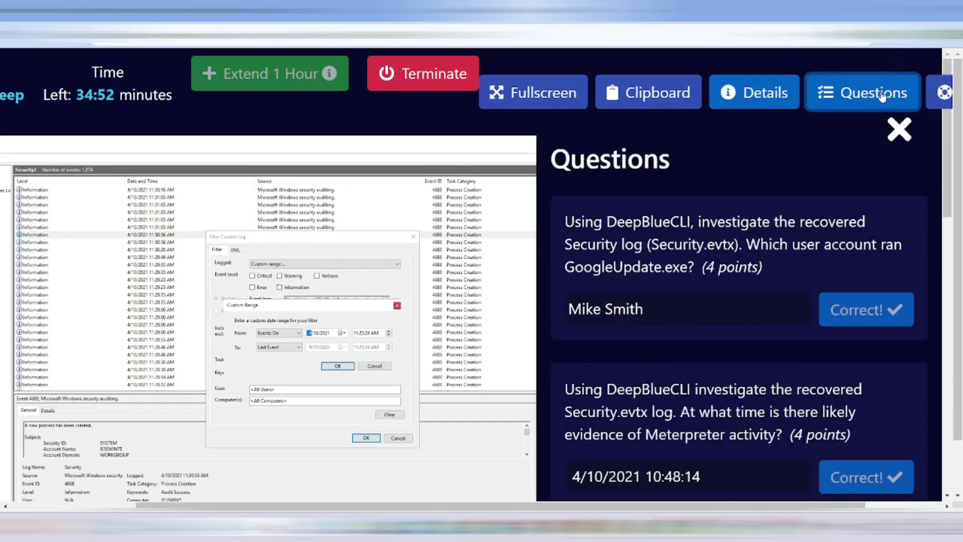
{"action": "scroll", "coordinate": [672, 325], "scroll_direction": "down", "scroll_amount": 5}
{"action": "scroll", "coordinate": [672, 326], "scroll_direction": "down", "scroll_amount": 4}
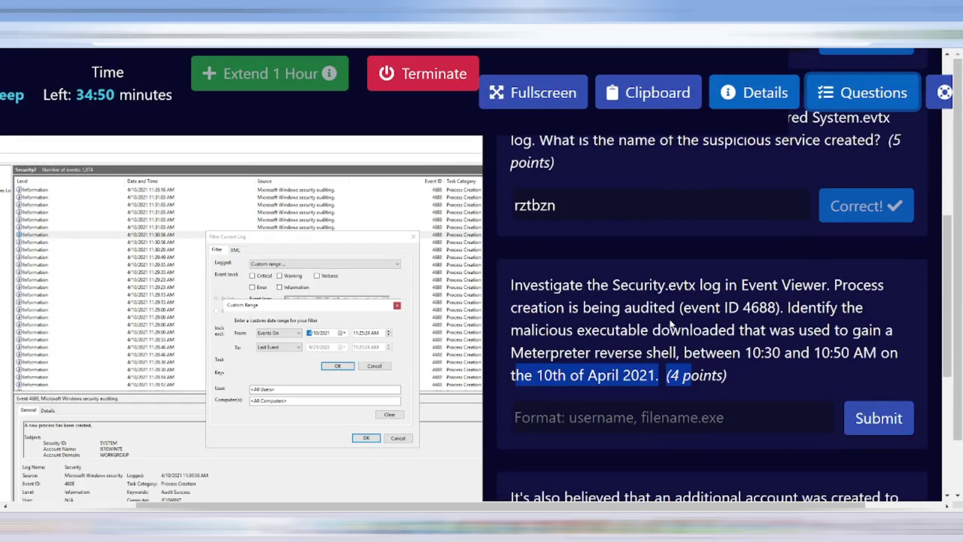
{"action": "left_click_drag", "start_coordinate": [760, 351], "coordinate": [888, 353]}
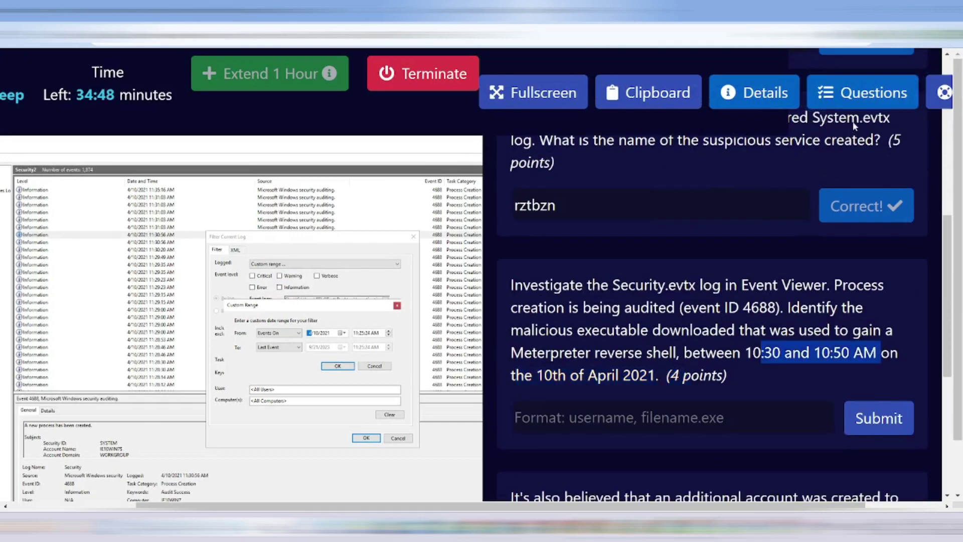
{"action": "left_click", "coordinate": [865, 100]}
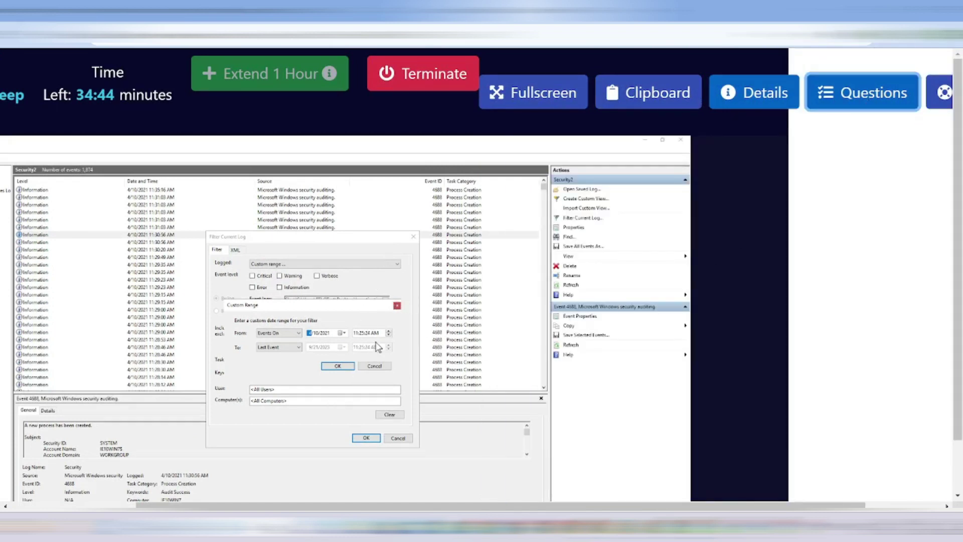
Step: Set the start time of the custom filter range to 10:30:00 AM
{"action": "scroll", "coordinate": [390, 339], "scroll_direction": "down", "scroll_amount": 2}
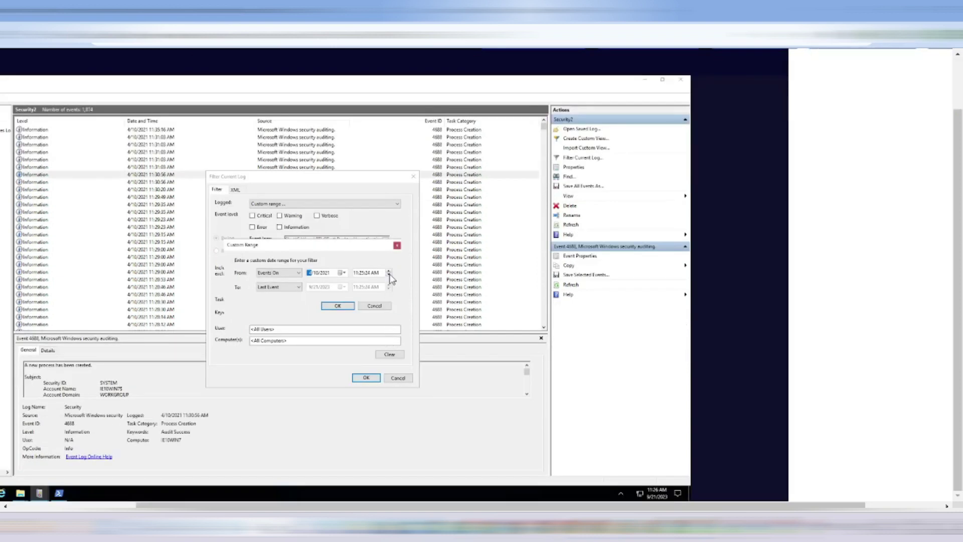
{"action": "left_click", "coordinate": [362, 272]}
{"action": "left_click", "coordinate": [355, 272]}
{"action": "left_click", "coordinate": [389, 270]}
{"action": "left_click", "coordinate": [389, 270]}
{"action": "left_click", "coordinate": [360, 273]}
{"action": "type", "text": "10:30"}
{"action": "type", "text": "00"}
{"action": "left_click", "coordinate": [388, 272]}
Step: Make the custom range end with Events On and set its end date to 4/10/2021
{"action": "left_click", "coordinate": [276, 288]}
{"action": "left_click", "coordinate": [276, 301]}
{"action": "left_click", "coordinate": [341, 287]}
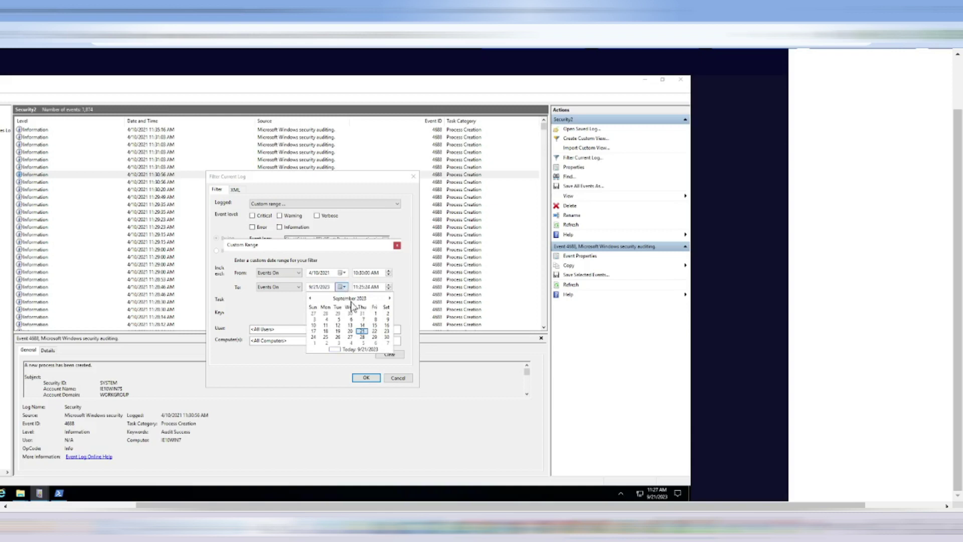
{"action": "left_click", "coordinate": [351, 298]}
{"action": "left_click", "coordinate": [351, 298]}
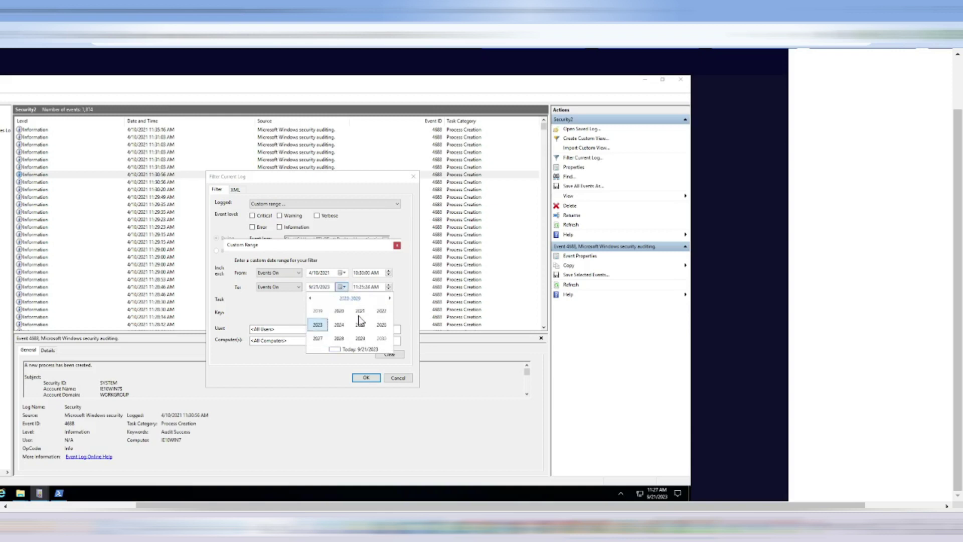
{"action": "left_click", "coordinate": [360, 310]}
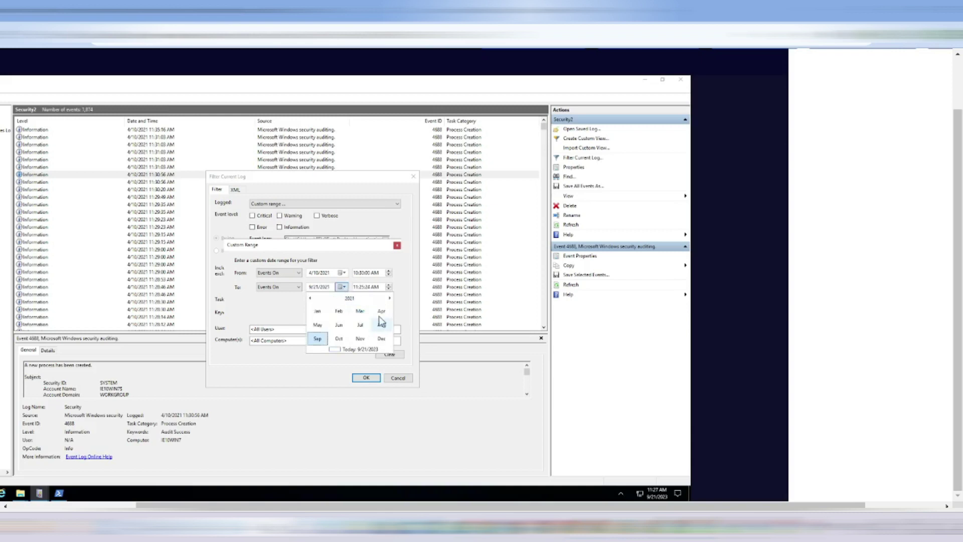
{"action": "left_click", "coordinate": [381, 312]}
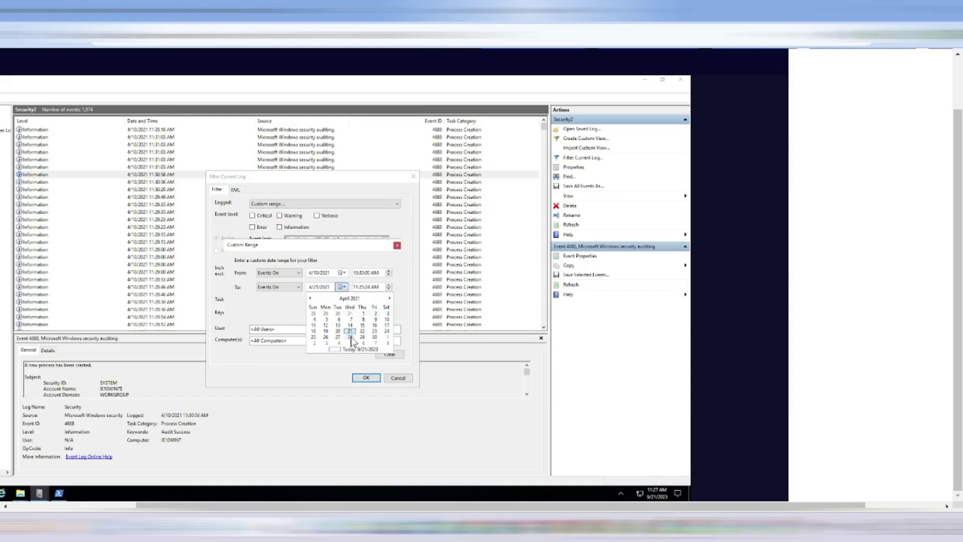
{"action": "left_click", "coordinate": [387, 313]}
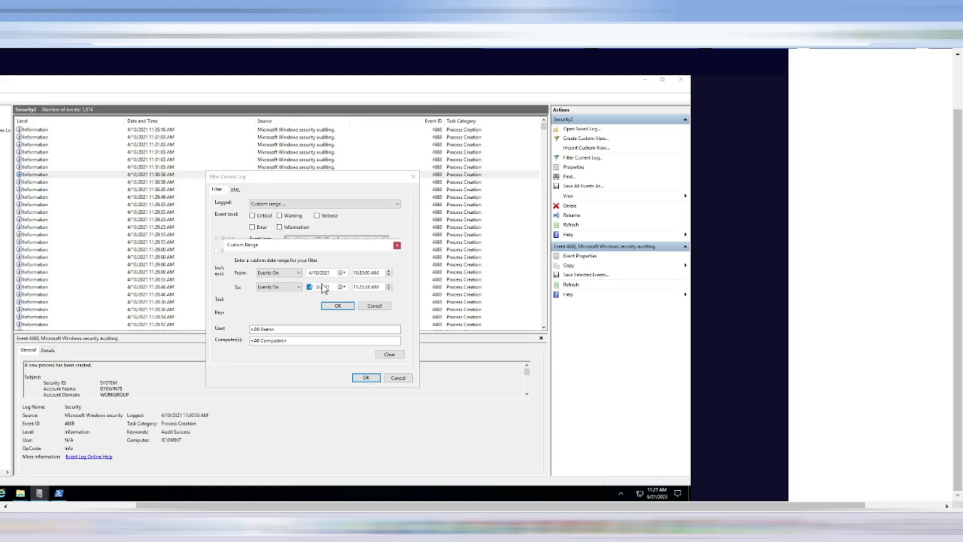
{"action": "left_click", "coordinate": [341, 287]}
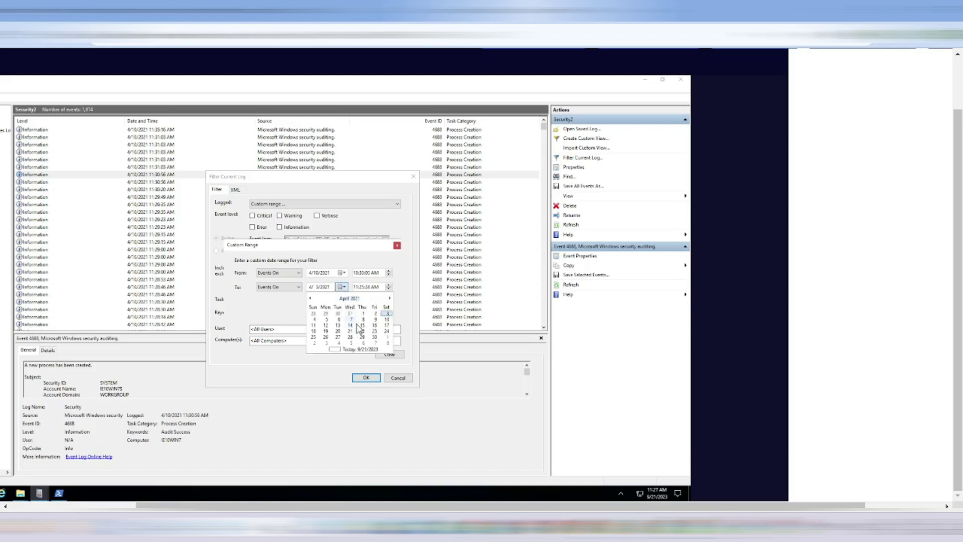
{"action": "left_click", "coordinate": [387, 319]}
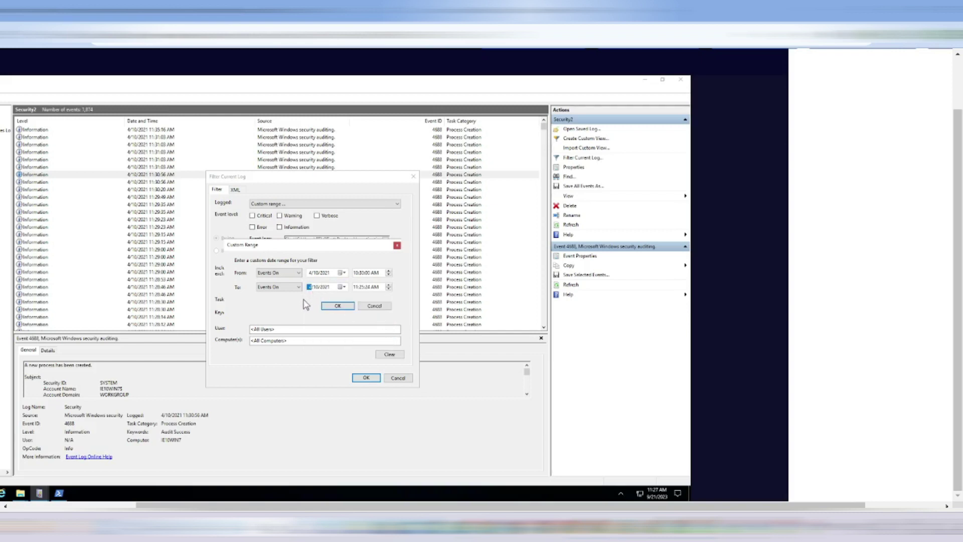
Step: Set the range's end time to 10:50:00 AM, accept the custom range, and apply the filter to the Security2 log
{"action": "left_click", "coordinate": [360, 287]}
{"action": "left_click", "coordinate": [355, 287]}
{"action": "type", "text": "10"}
{"action": "type", "text": "50"}
{"action": "left_click", "coordinate": [338, 306]}
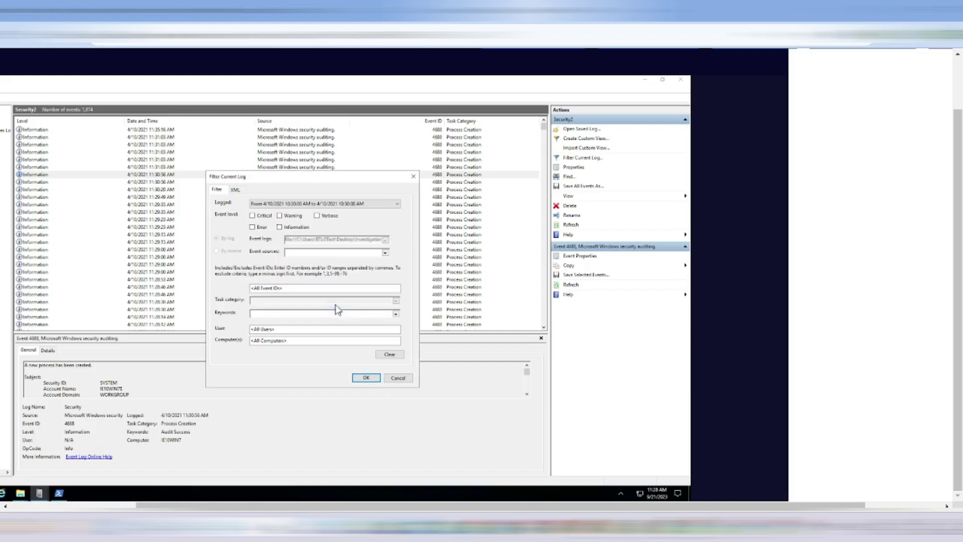
{"action": "left_click", "coordinate": [366, 377]}
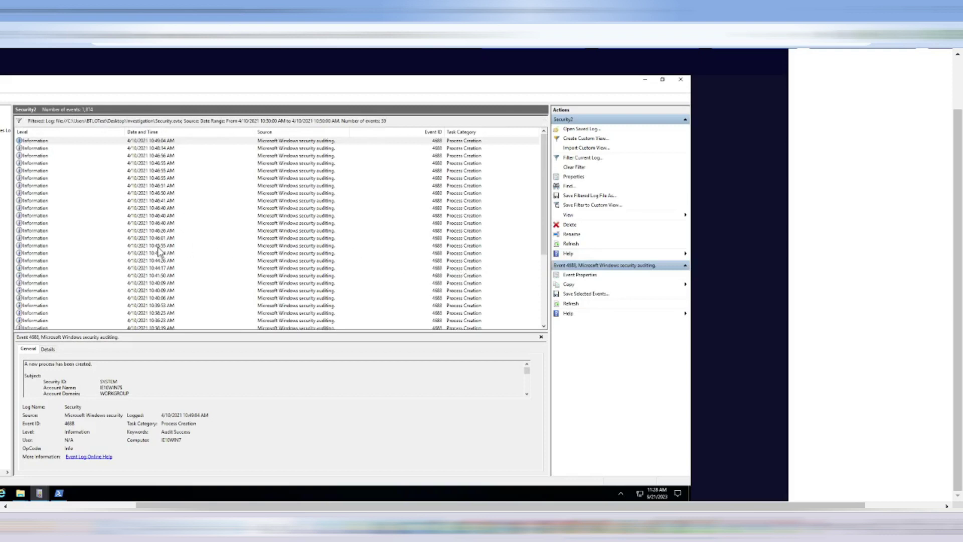
Step: Select the newest event in the filtered list and enlarge the event details to show its process information
{"action": "scroll", "coordinate": [161, 251], "scroll_direction": "down", "scroll_amount": 3}
{"action": "scroll", "coordinate": [161, 252], "scroll_direction": "down", "scroll_amount": 2}
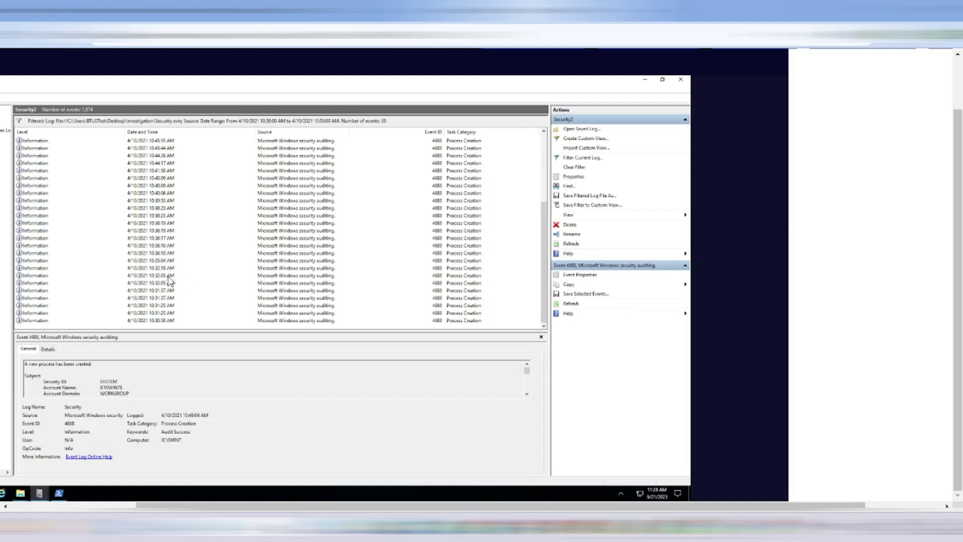
{"action": "scroll", "coordinate": [171, 276], "scroll_direction": "up", "scroll_amount": 5}
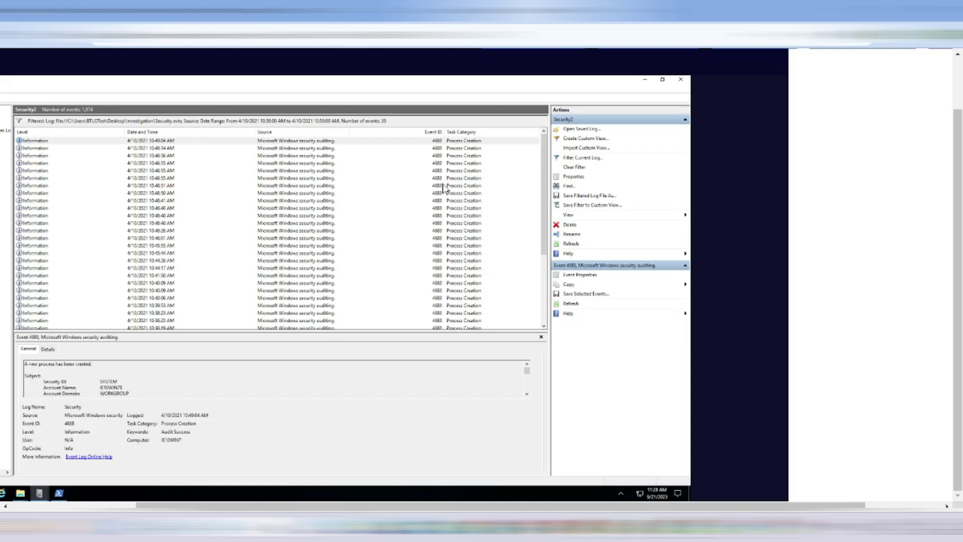
{"action": "left_click", "coordinate": [302, 144]}
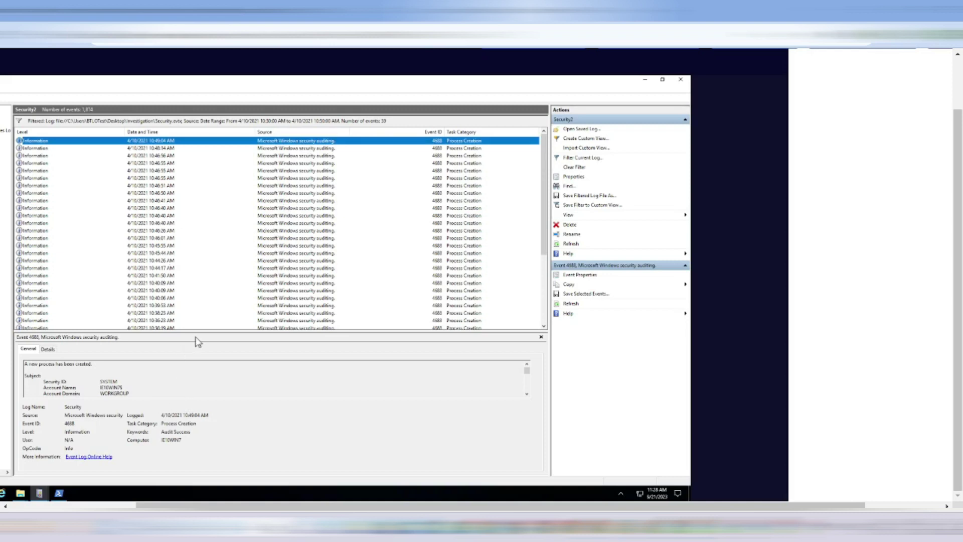
{"action": "left_click_drag", "start_coordinate": [200, 332], "coordinate": [211, 267]}
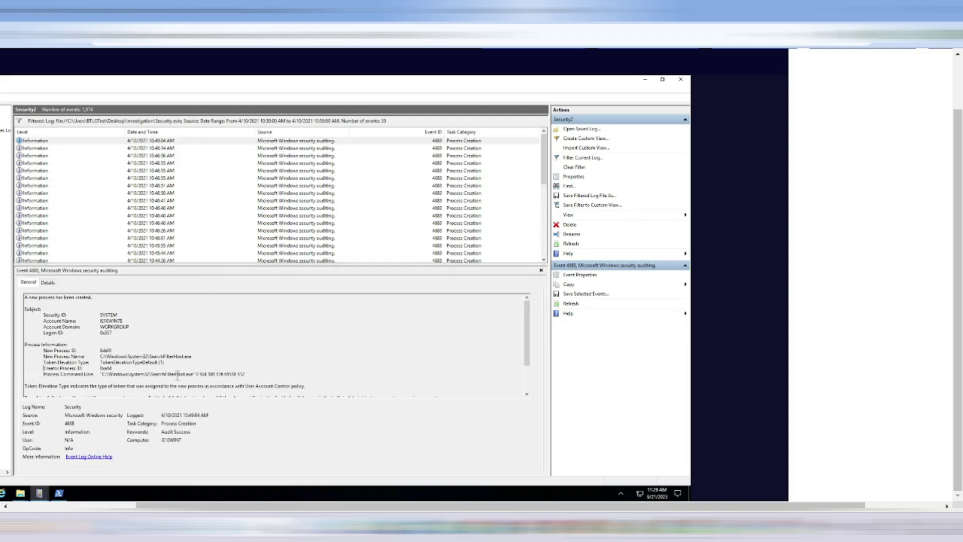
Step: Examine the creator process ID and process command line of the two newest filtered events
{"action": "left_click_drag", "start_coordinate": [43, 368], "coordinate": [270, 376]}
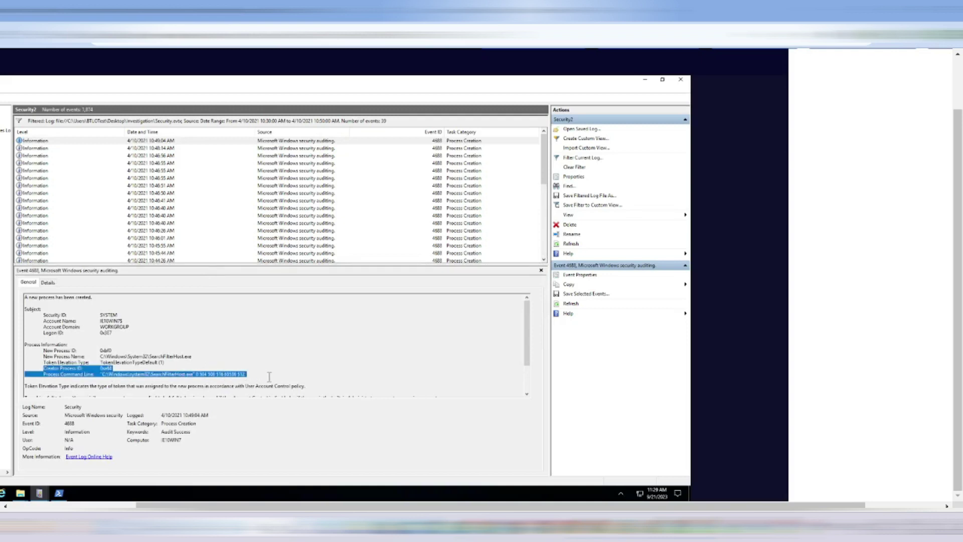
{"action": "left_click", "coordinate": [223, 148]}
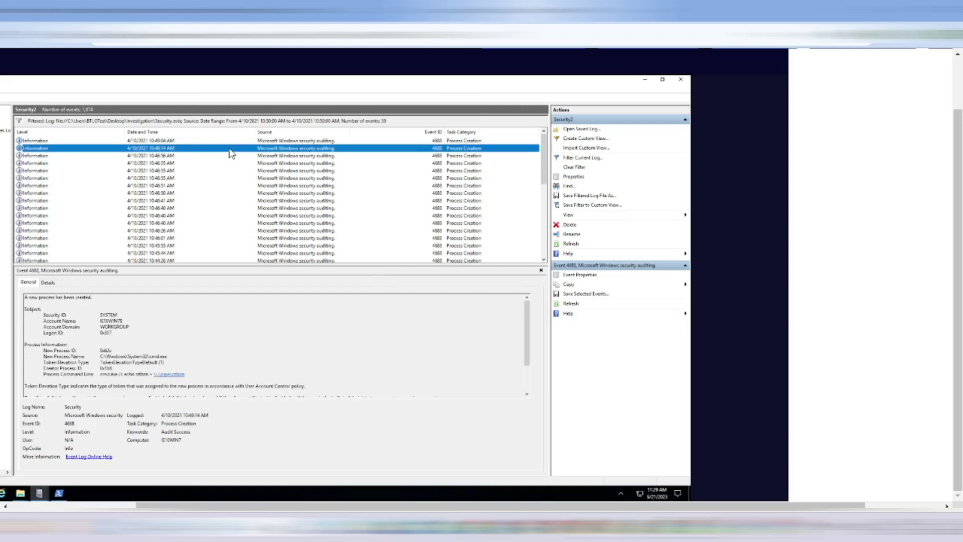
{"action": "key", "text": "Up"}
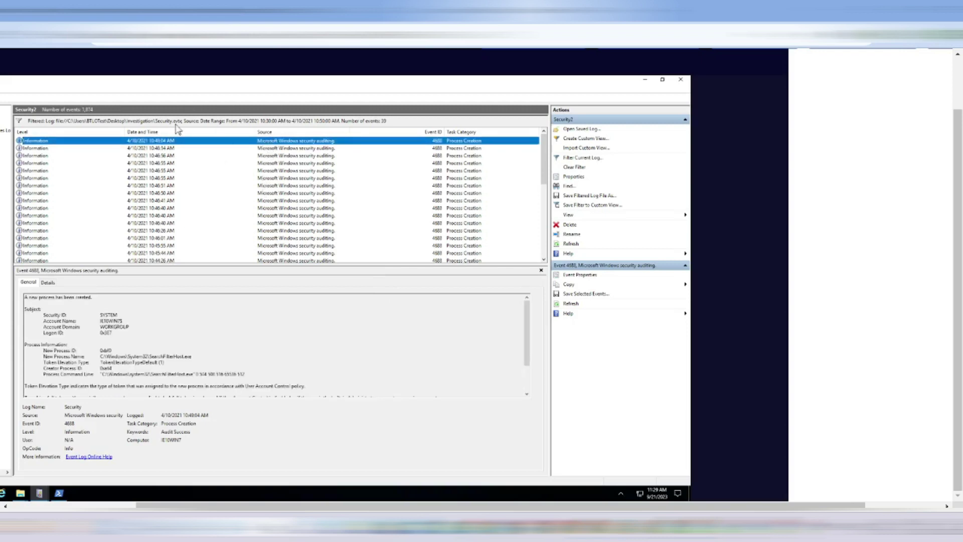
Step: Sort the filtered events by date and time with the oldest first, starting from the earliest event
{"action": "left_click", "coordinate": [149, 131]}
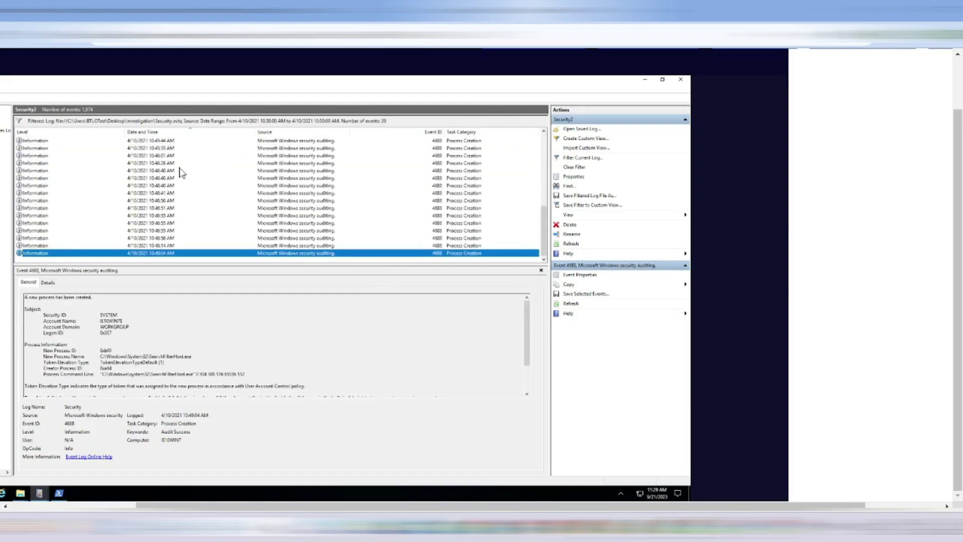
{"action": "left_click", "coordinate": [142, 132]}
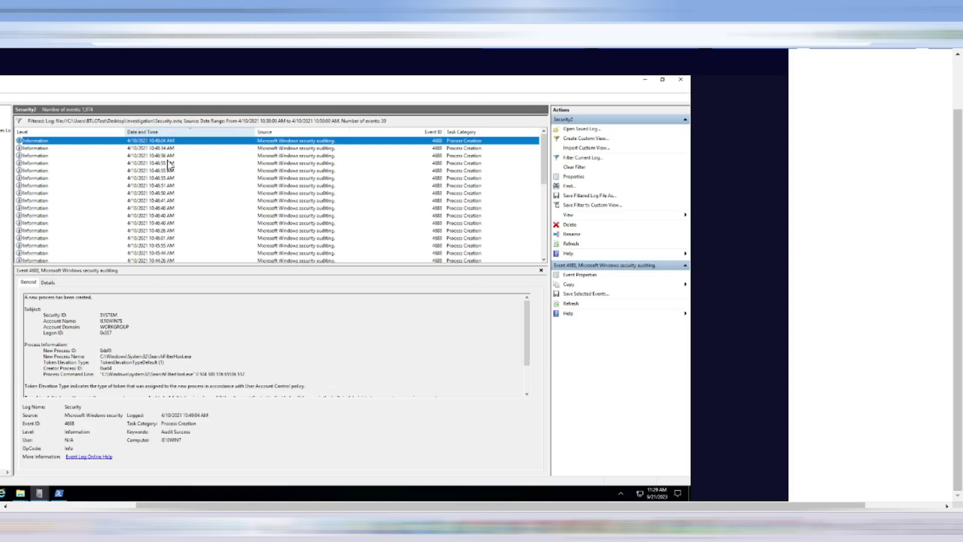
{"action": "left_click", "coordinate": [151, 132]}
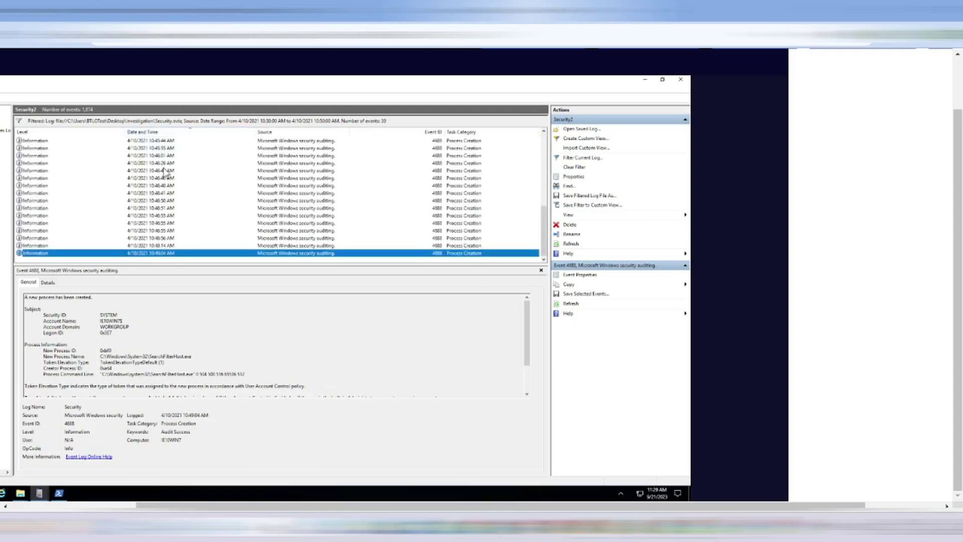
{"action": "scroll", "coordinate": [166, 173], "scroll_direction": "up", "scroll_amount": 7}
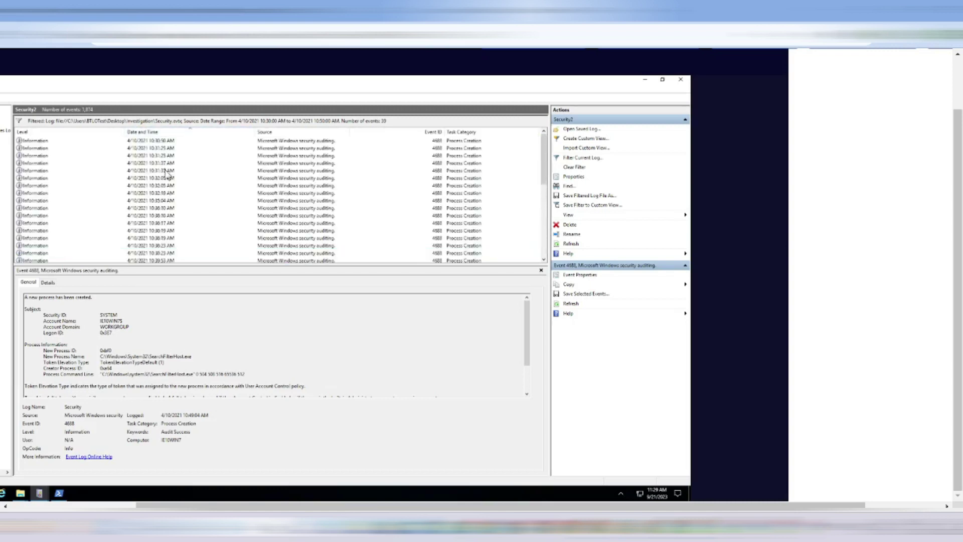
Step: Examine the process information of each event from the earliest through 10:32:05 AM, comparing the two events logged at 10:32:05 AM
{"action": "left_click", "coordinate": [161, 142]}
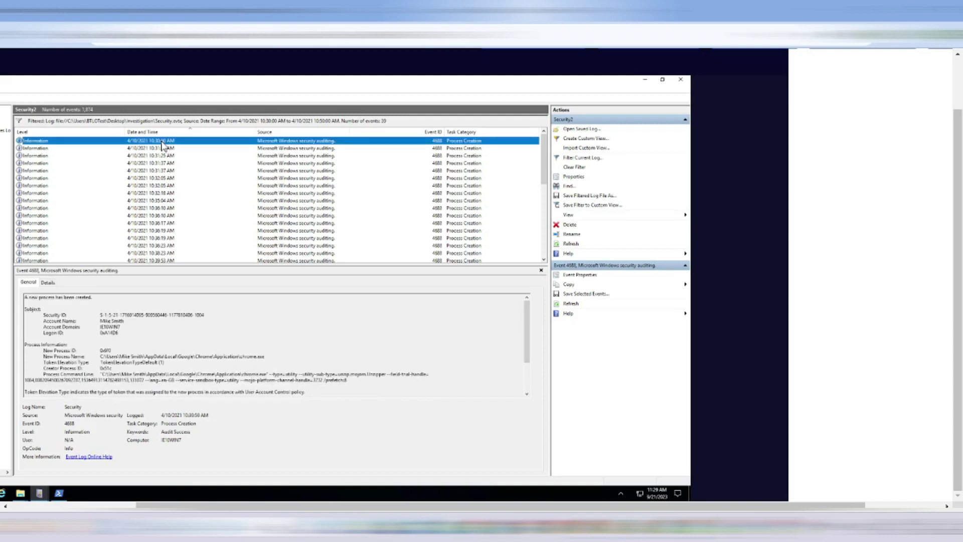
{"action": "key", "text": "Down"}
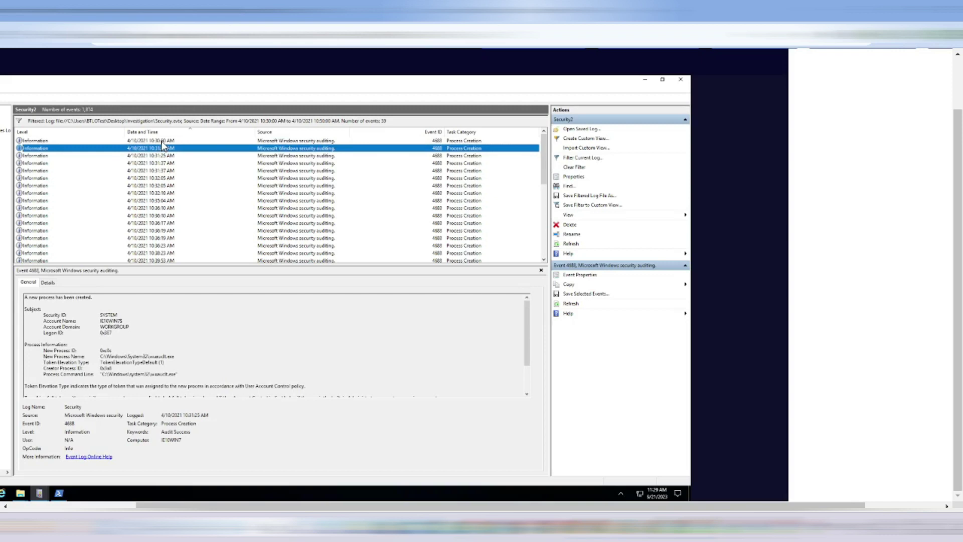
{"action": "key", "text": "Down"}
{"action": "key", "text": "Down"}
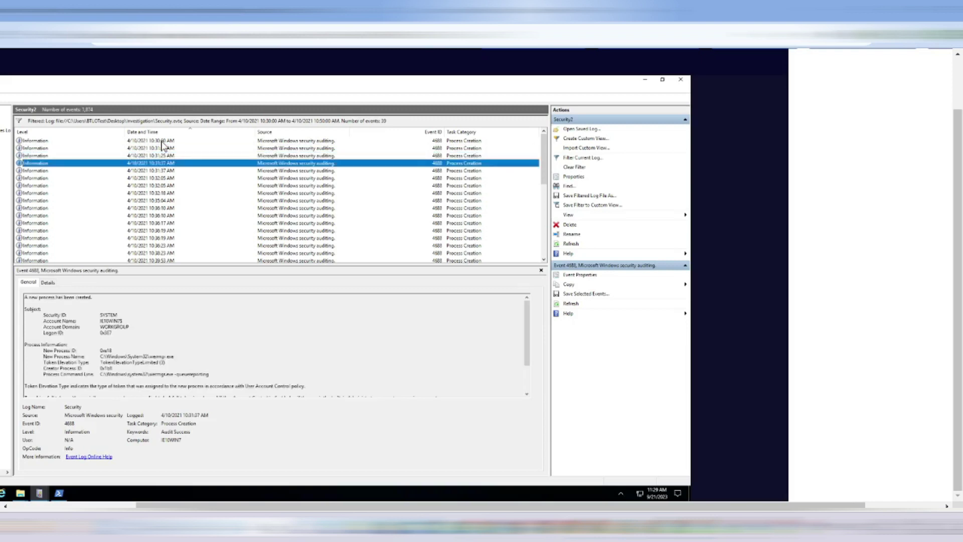
{"action": "key", "text": "Down"}
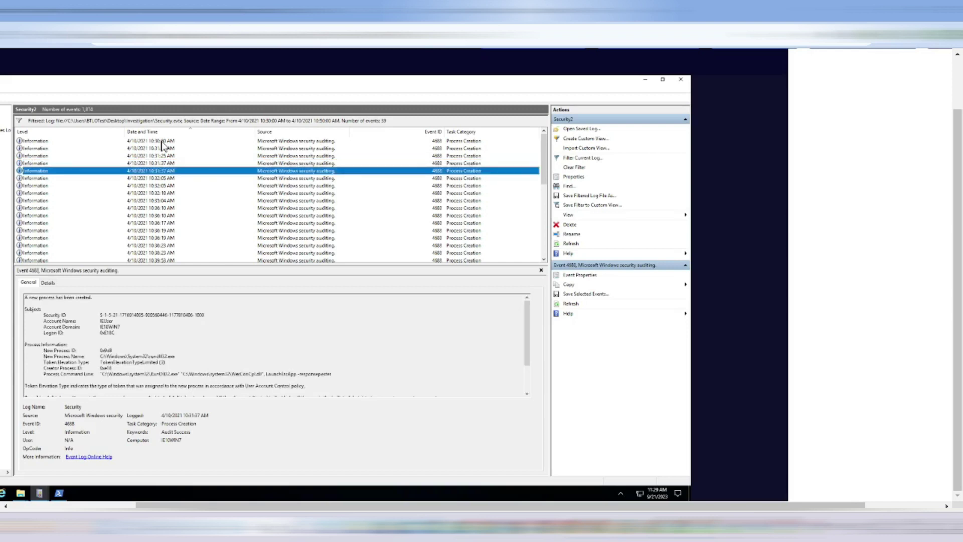
{"action": "key", "text": "Down"}
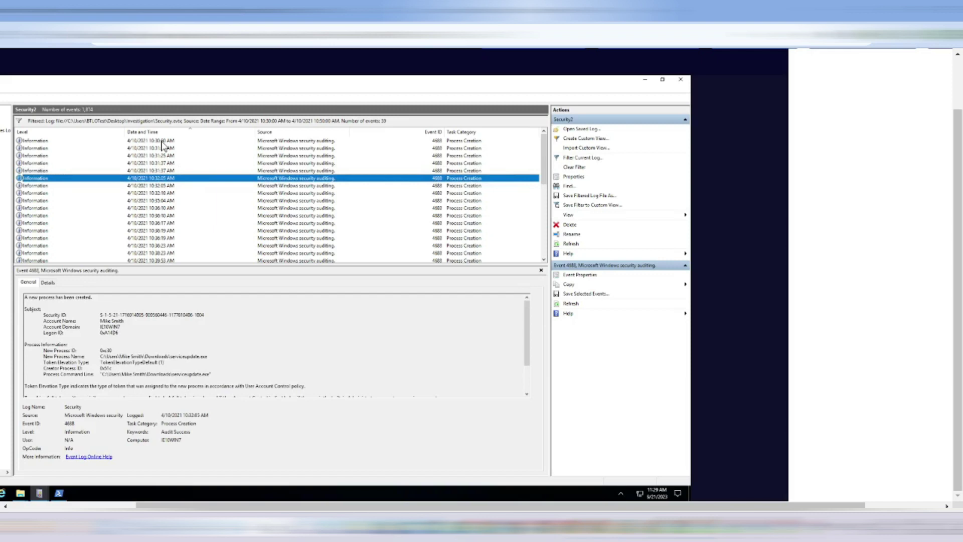
{"action": "key", "text": "Down"}
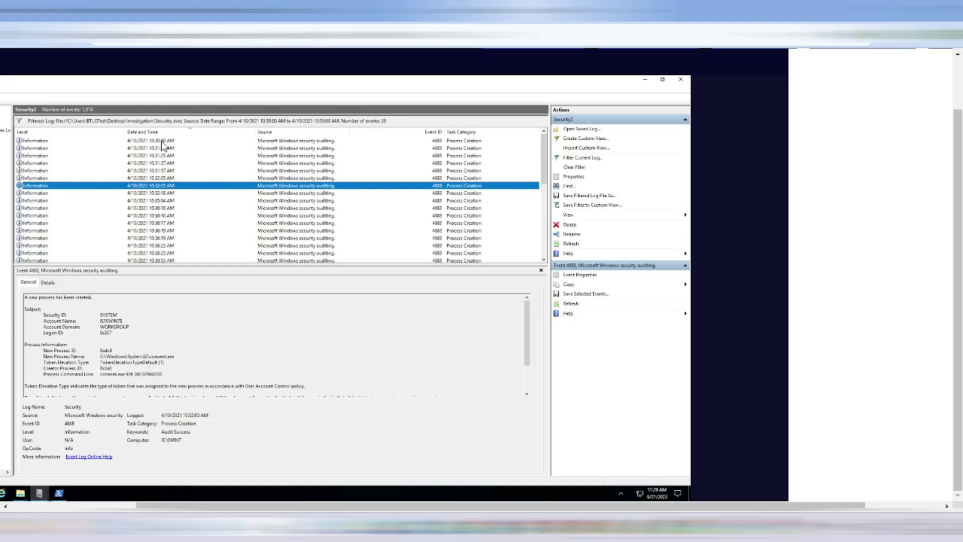
{"action": "key", "text": "Up"}
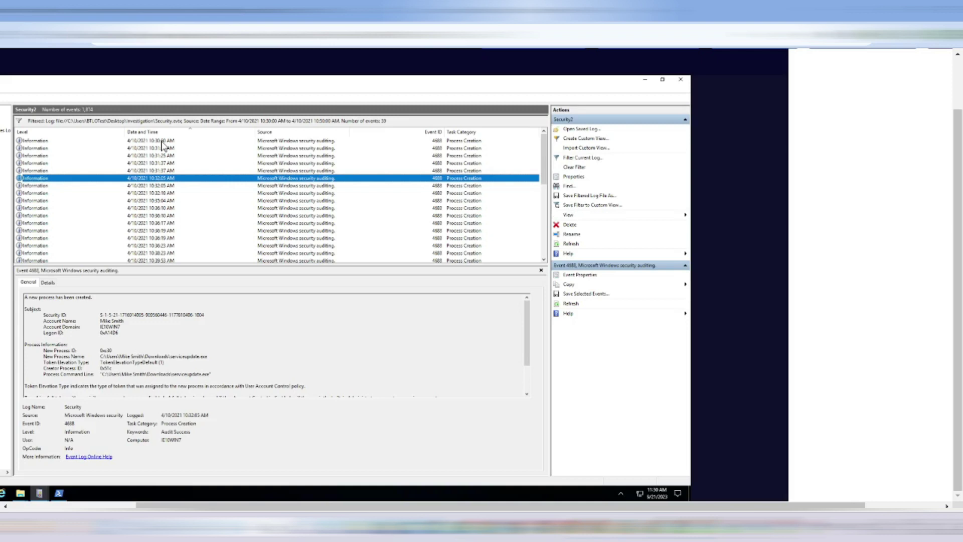
{"action": "key", "text": "Down"}
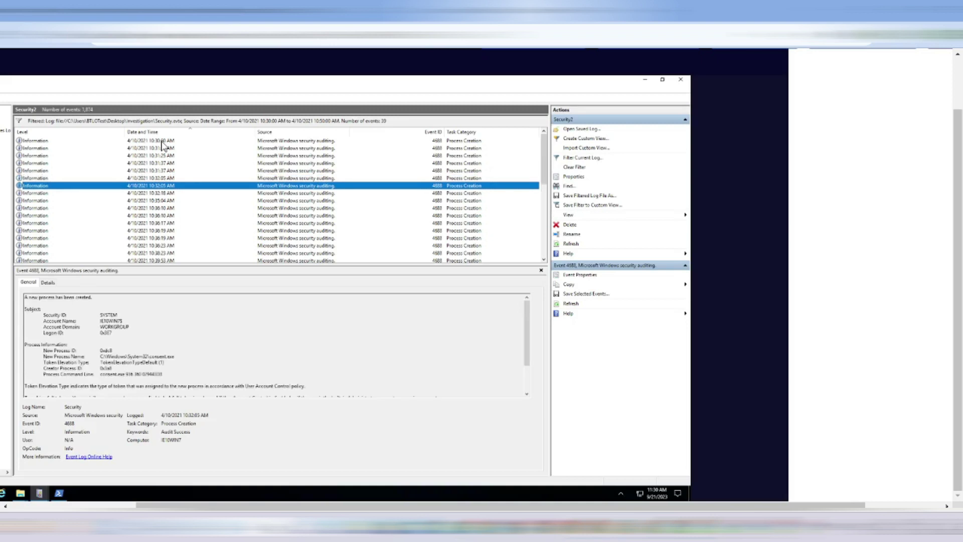
Step: Examine the new process name and command line of each event from 10:32:18 AM through 10:36:19 AM
{"action": "key", "text": "Down"}
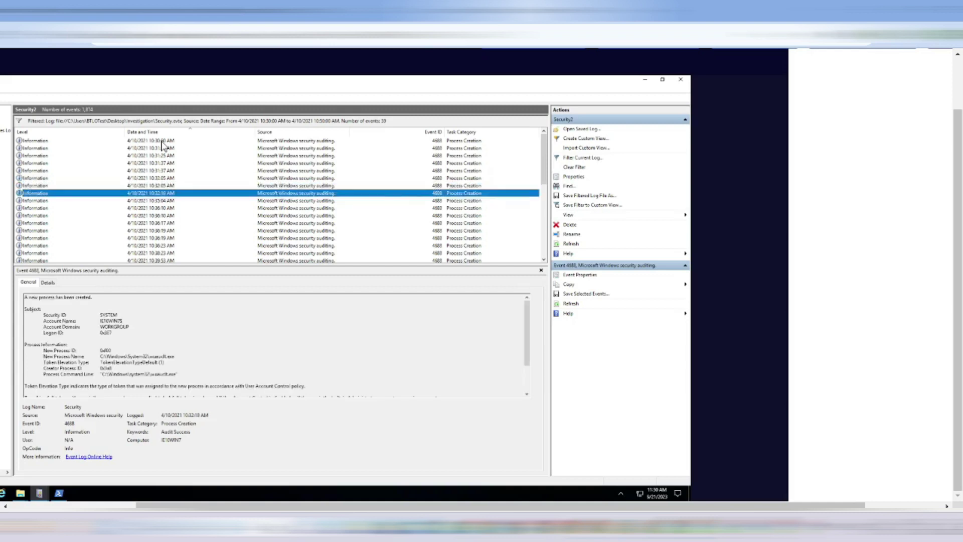
{"action": "key", "text": "Down"}
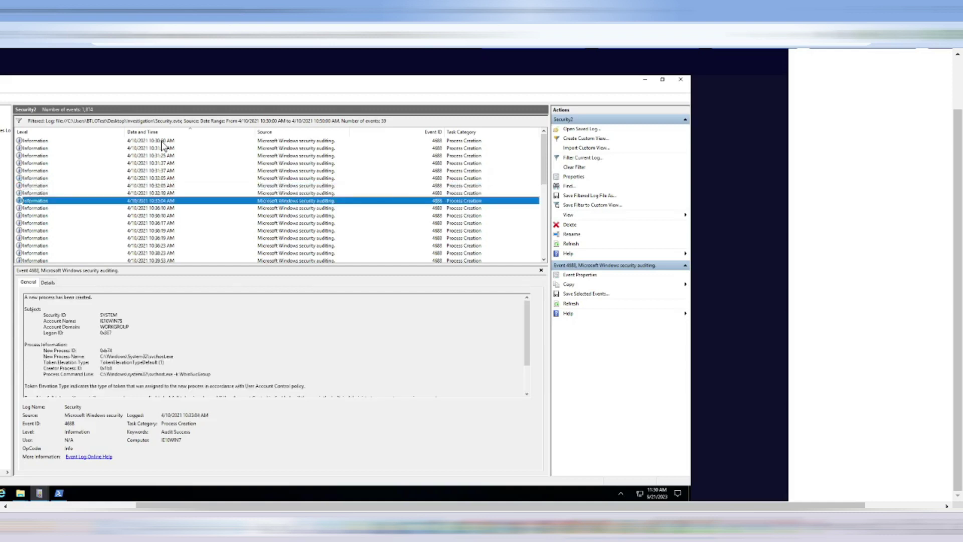
{"action": "key", "text": "Down"}
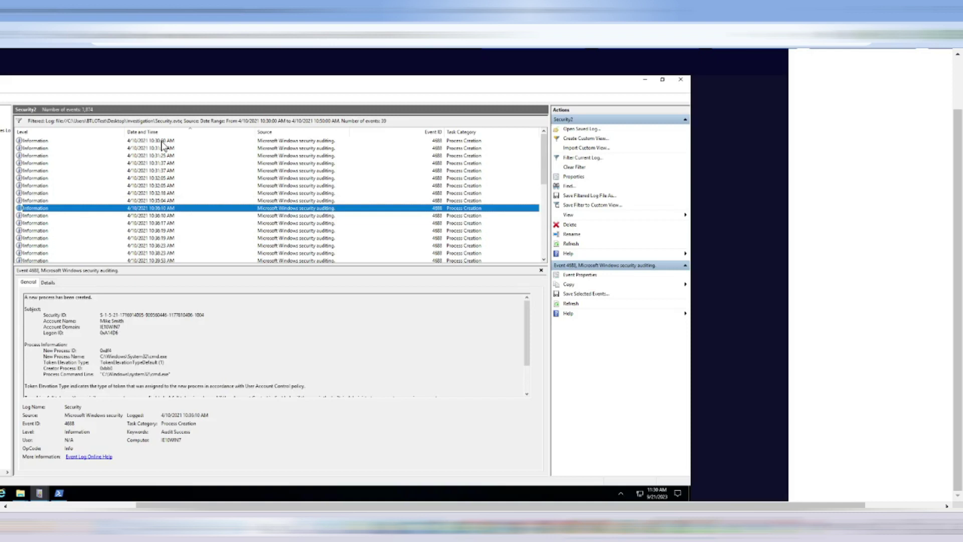
{"action": "key", "text": "Down"}
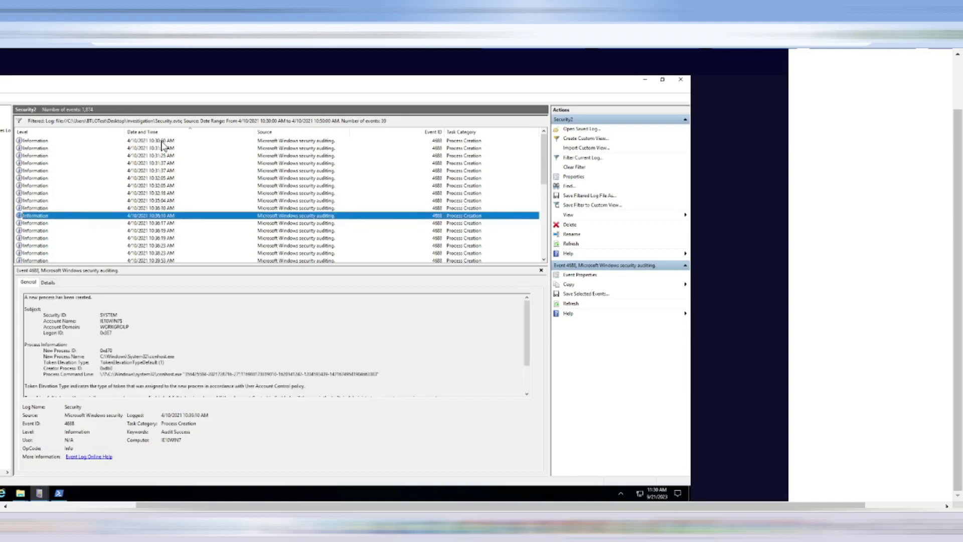
{"action": "key", "text": "Down"}
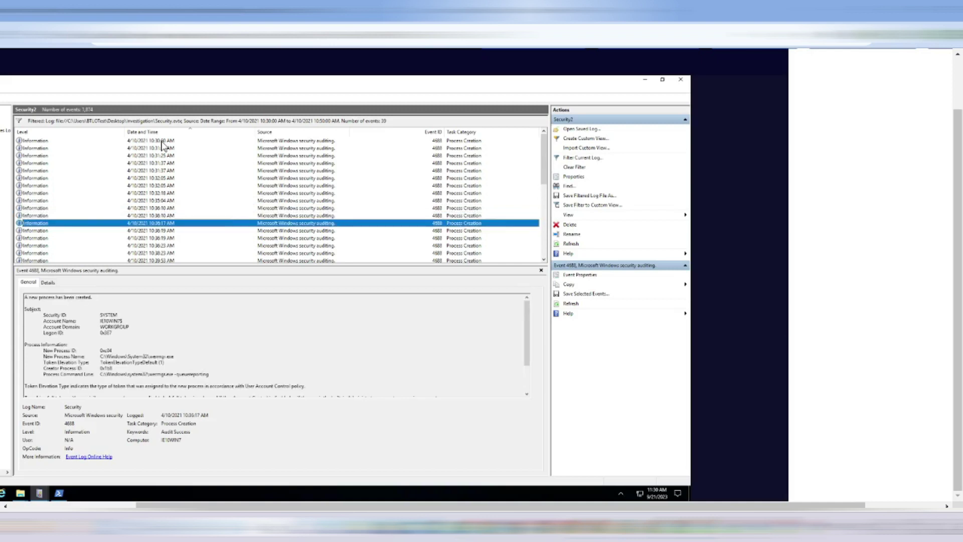
{"action": "key", "text": "Down"}
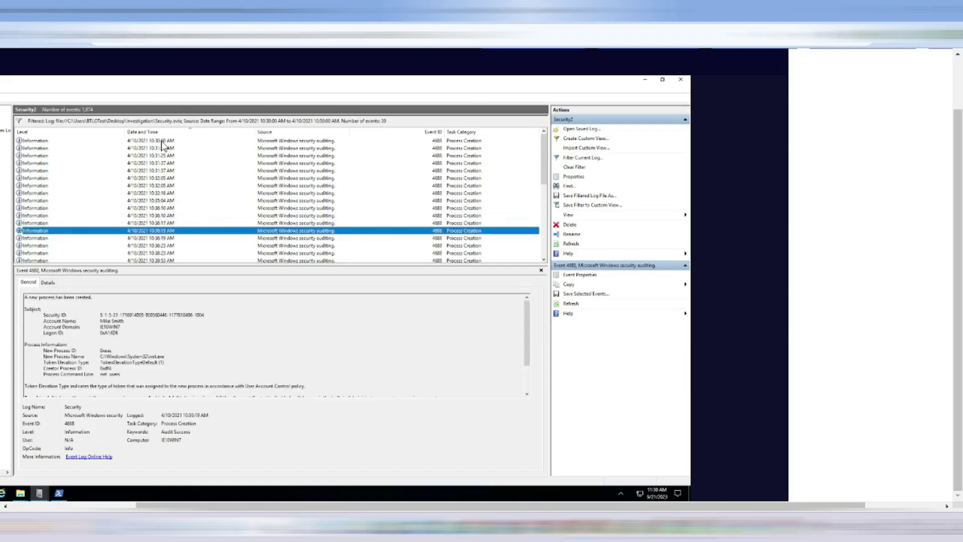
{"action": "key", "text": "Down"}
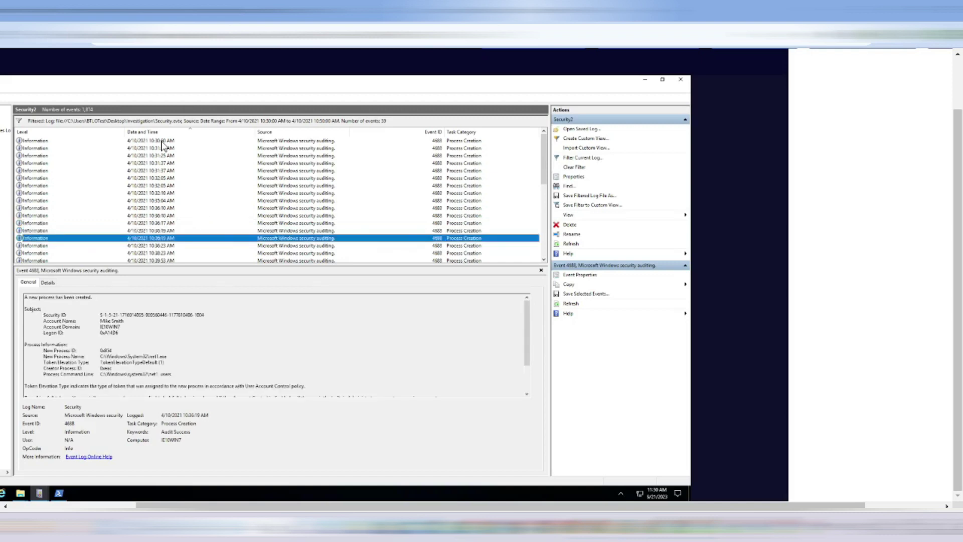
Step: Review the following events through the first one at 10:40:09 AM and highlight that event's process command line
{"action": "key", "text": "Down"}
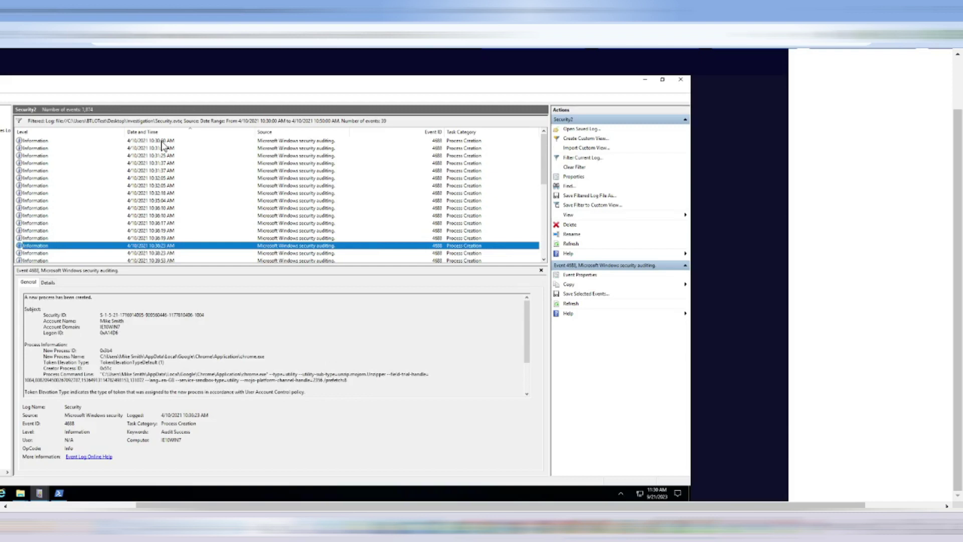
{"action": "key", "text": "Down"}
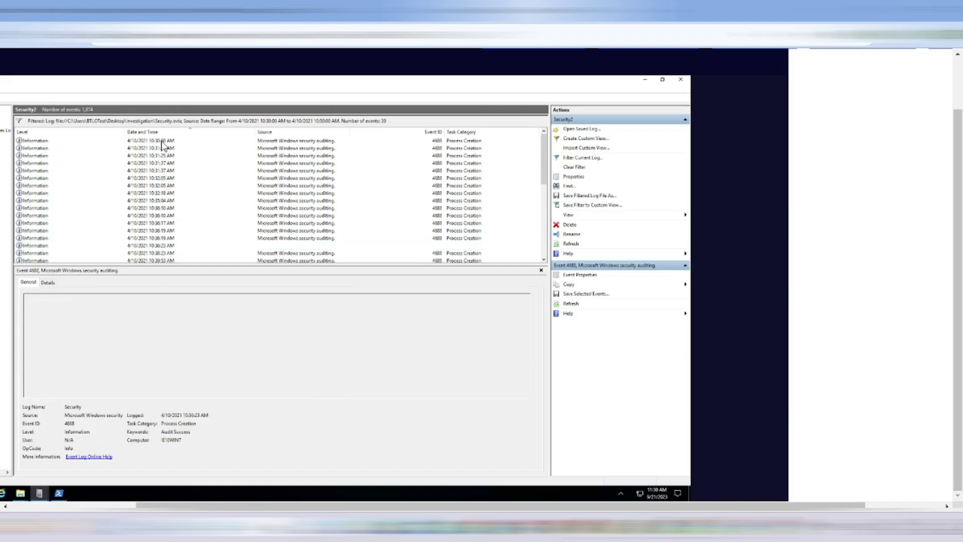
{"action": "key", "text": "Down"}
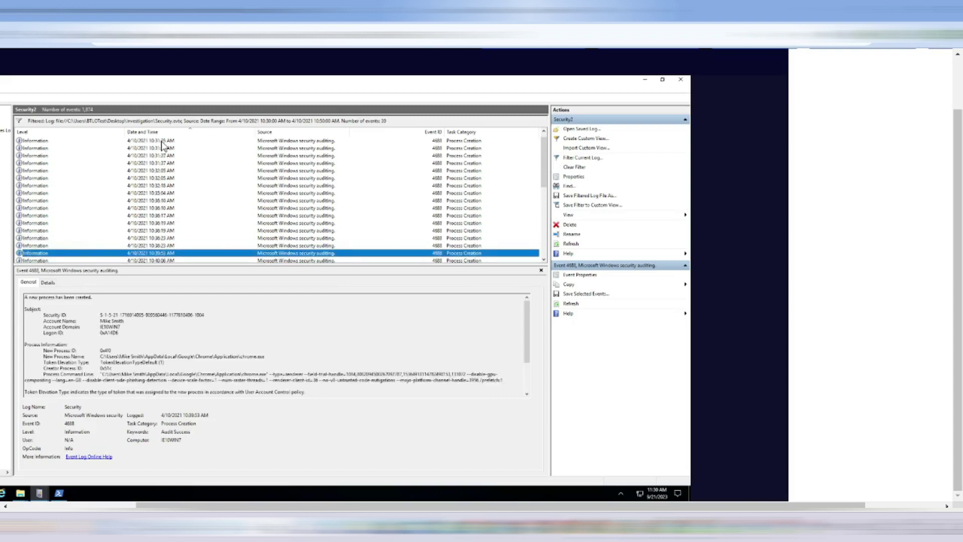
{"action": "key", "text": "Down"}
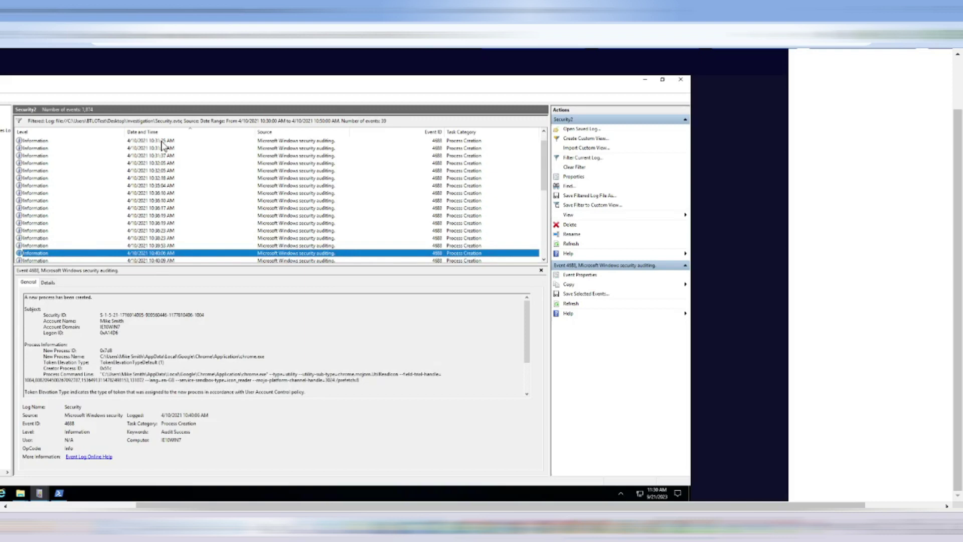
{"action": "key", "text": "Down"}
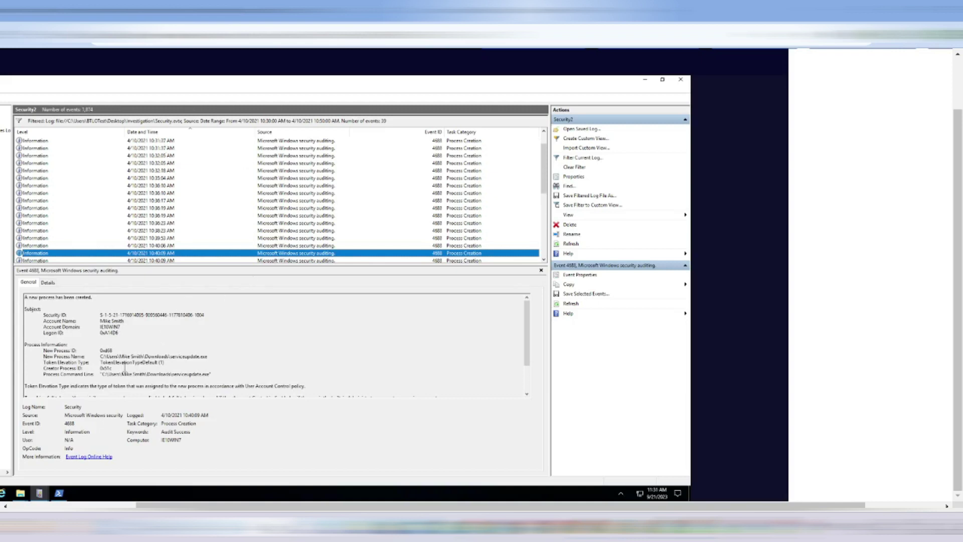
{"action": "left_click_drag", "start_coordinate": [168, 374], "coordinate": [213, 375]}
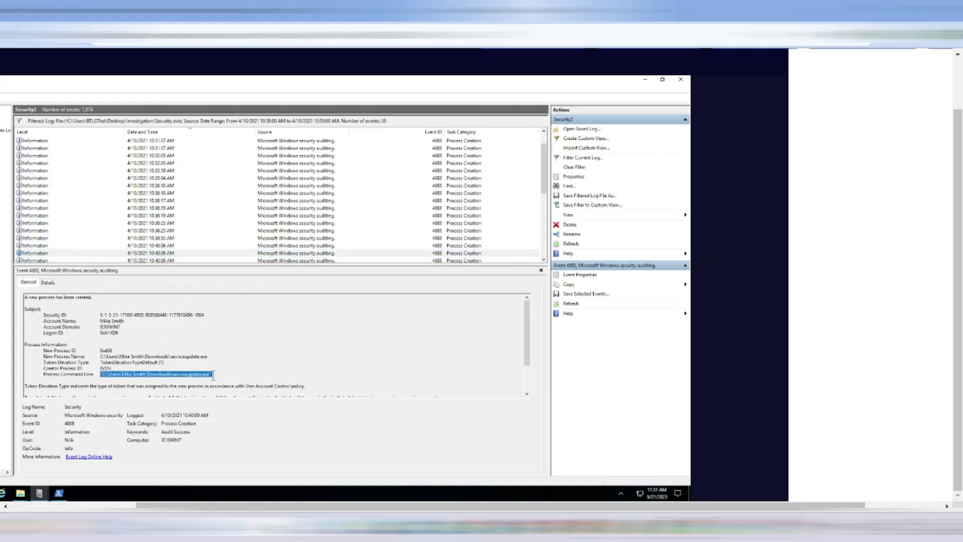
{"action": "left_click", "coordinate": [258, 336]}
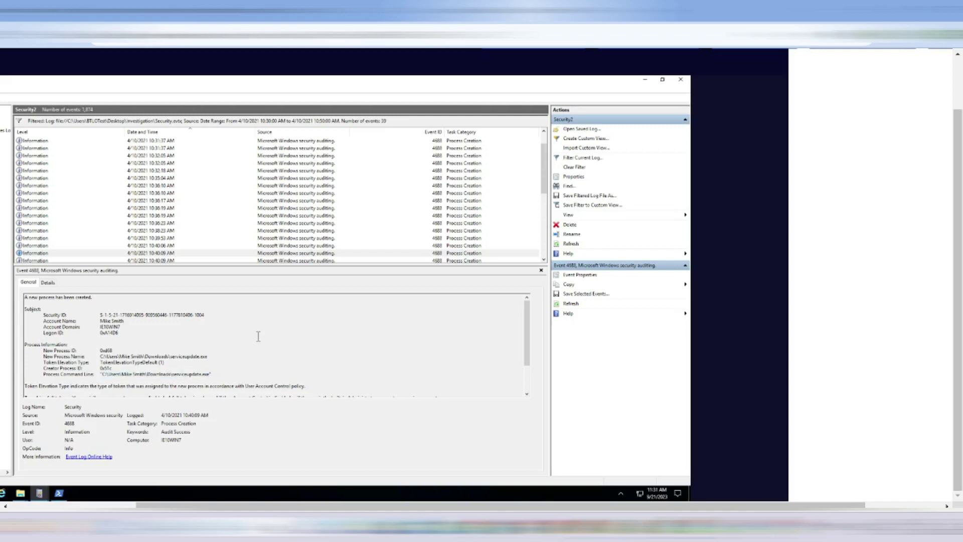
Step: Resume from the first 10:40:09 AM event and examine the process information of each event through 10:46:01 AM
{"action": "left_click", "coordinate": [281, 256]}
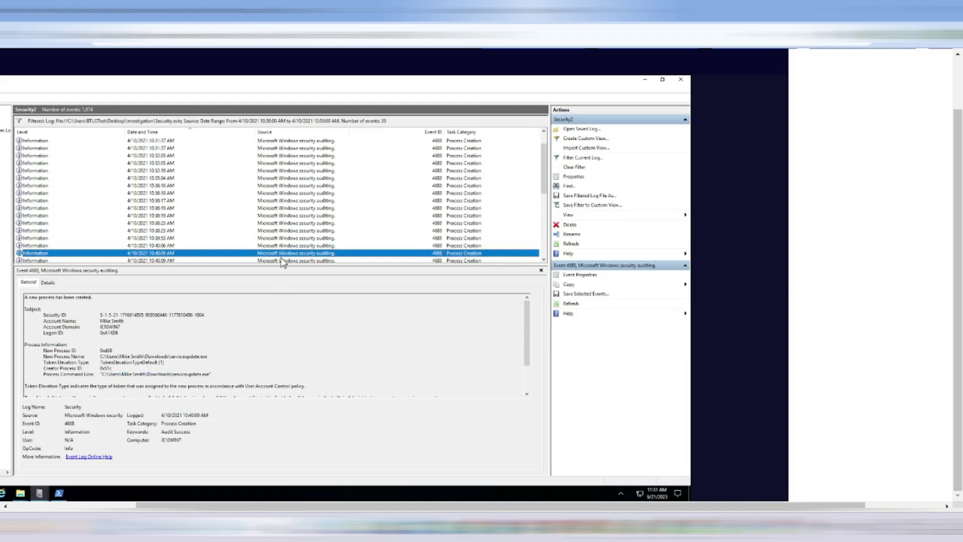
{"action": "key", "text": "Down"}
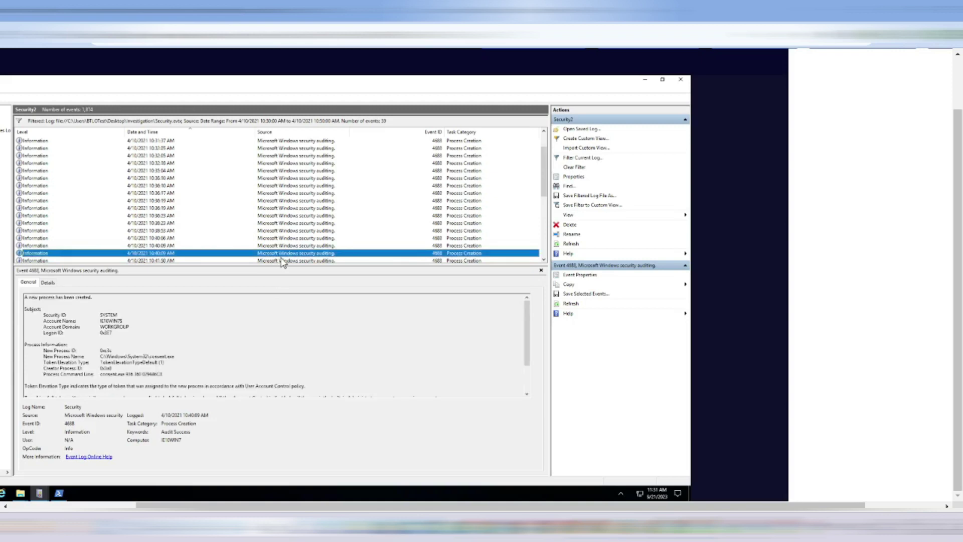
{"action": "key", "text": "Down"}
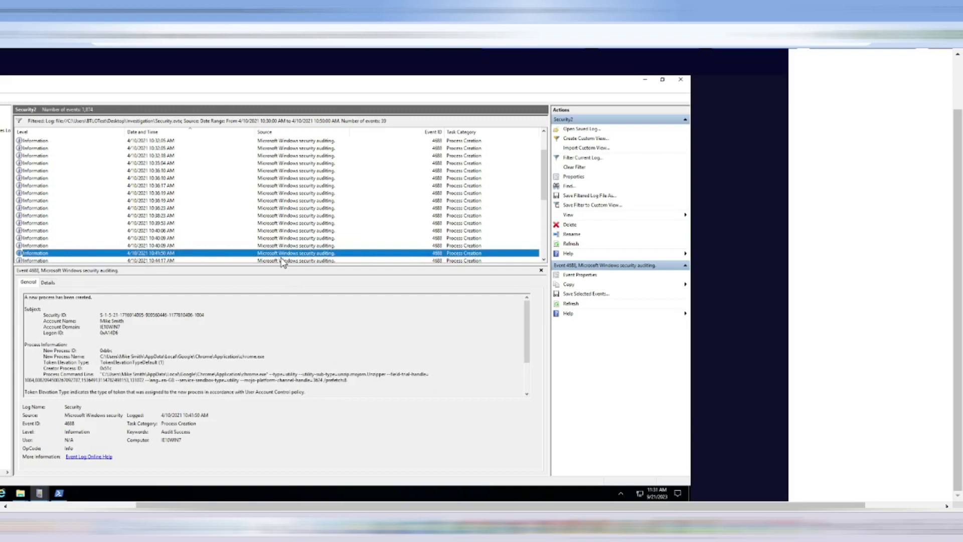
{"action": "key", "text": "Down"}
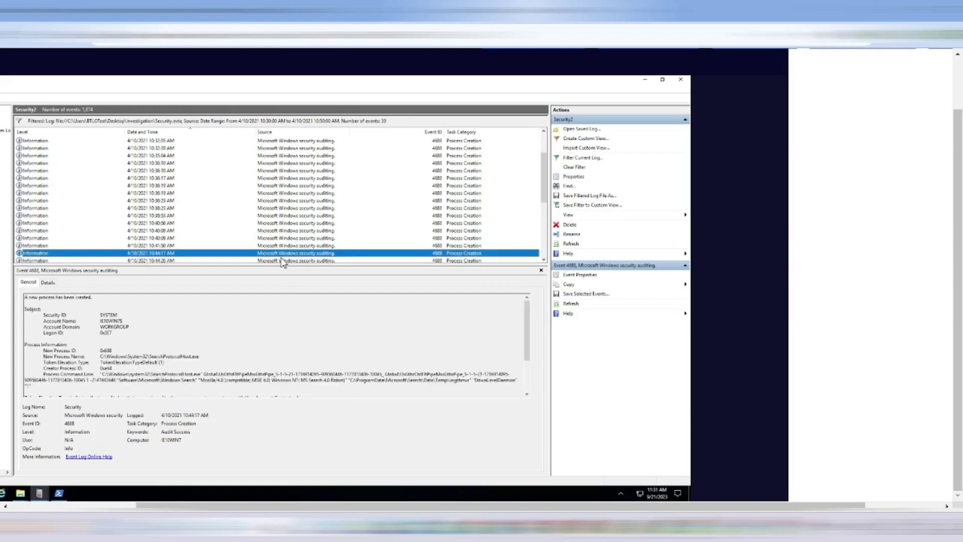
{"action": "key", "text": "Down"}
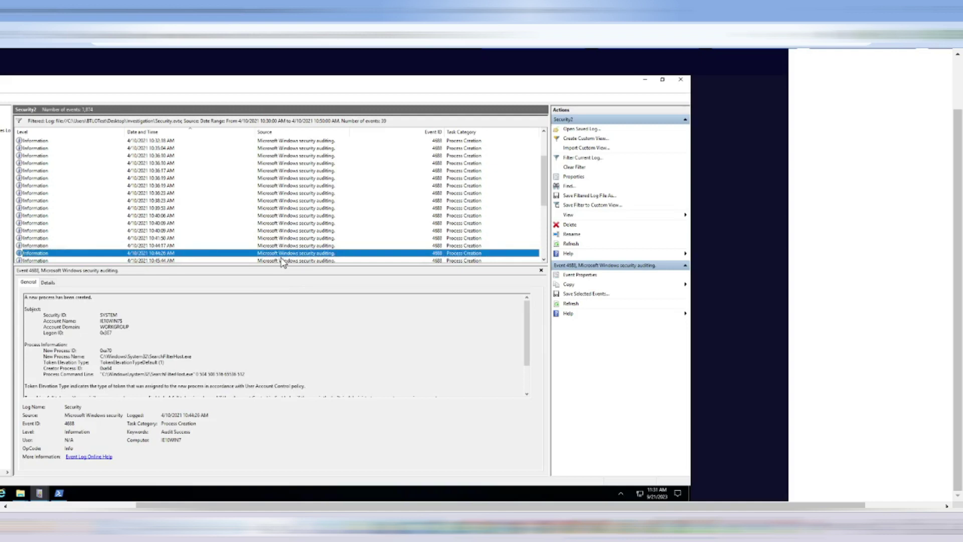
{"action": "key", "text": "Down"}
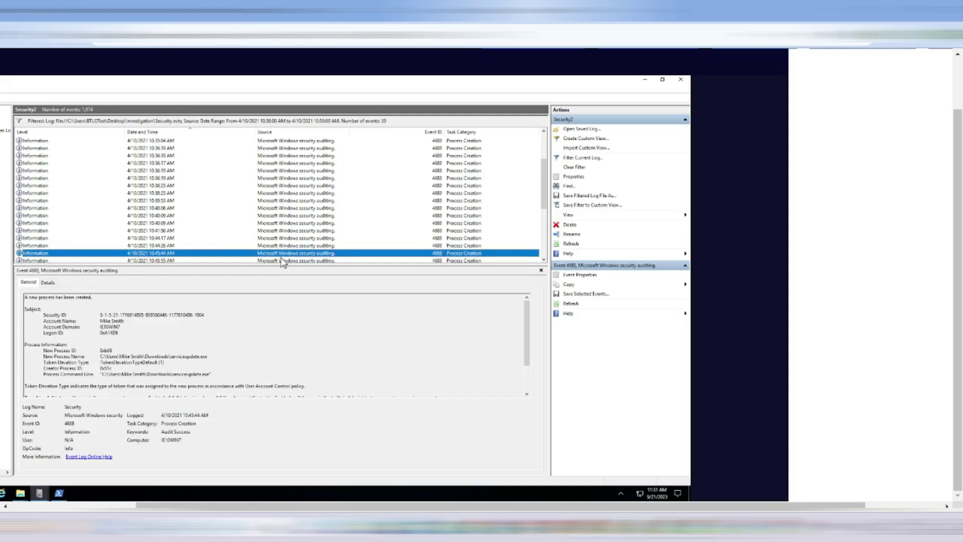
{"action": "key", "text": "Down"}
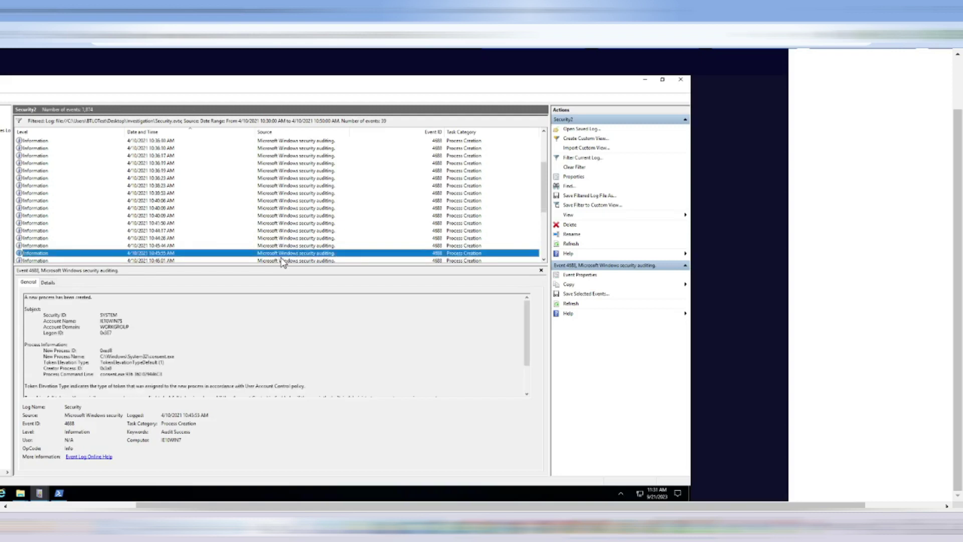
{"action": "key", "text": "Down"}
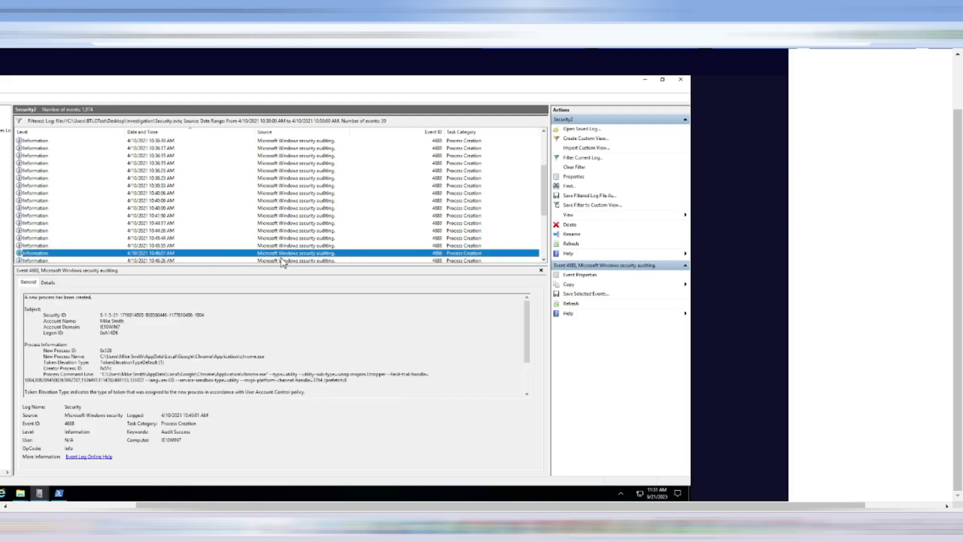
Step: Check the process names and command lines of the events from 10:46:26 AM through 10:46:50 AM
{"action": "key", "text": "Down"}
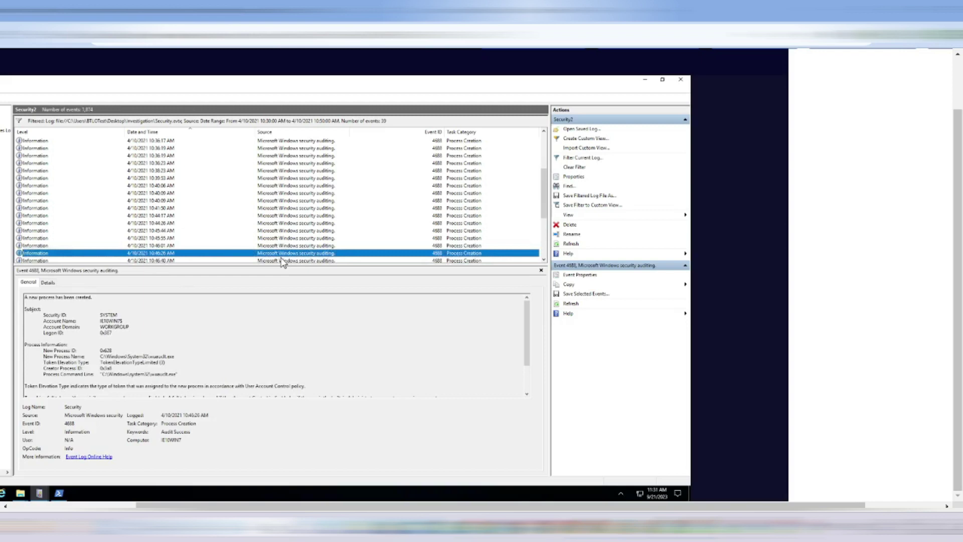
{"action": "key", "text": "Down"}
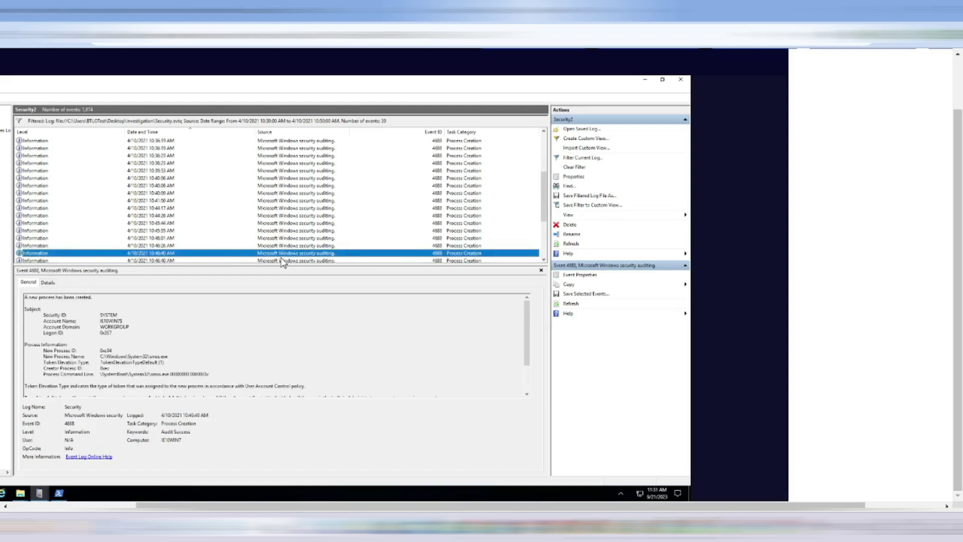
{"action": "key", "text": "Down"}
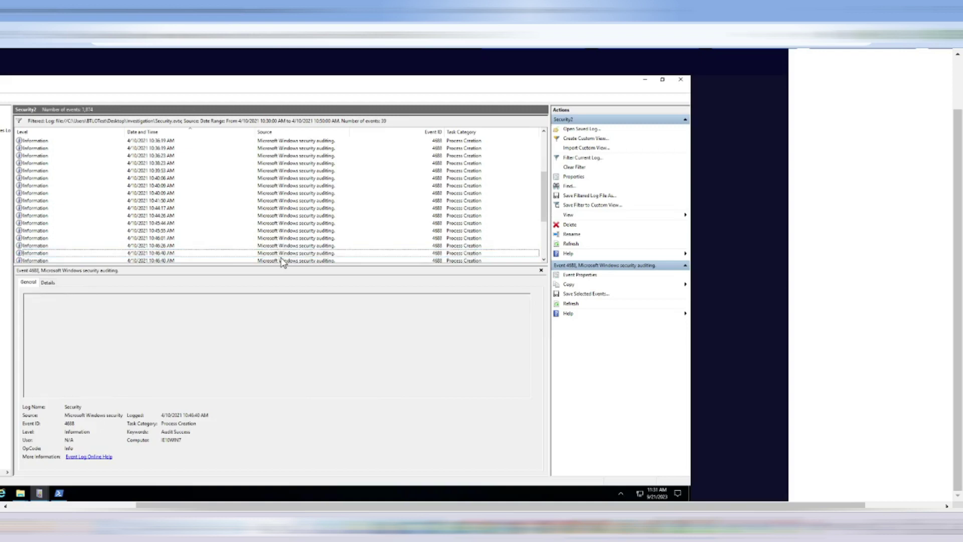
{"action": "key", "text": "Down"}
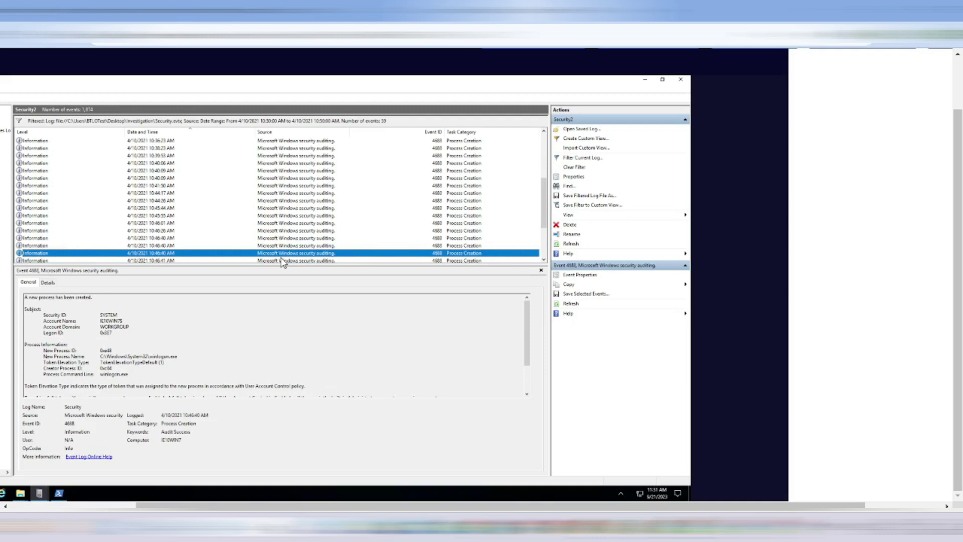
{"action": "key", "text": "Down"}
{"action": "key", "text": "Down"}
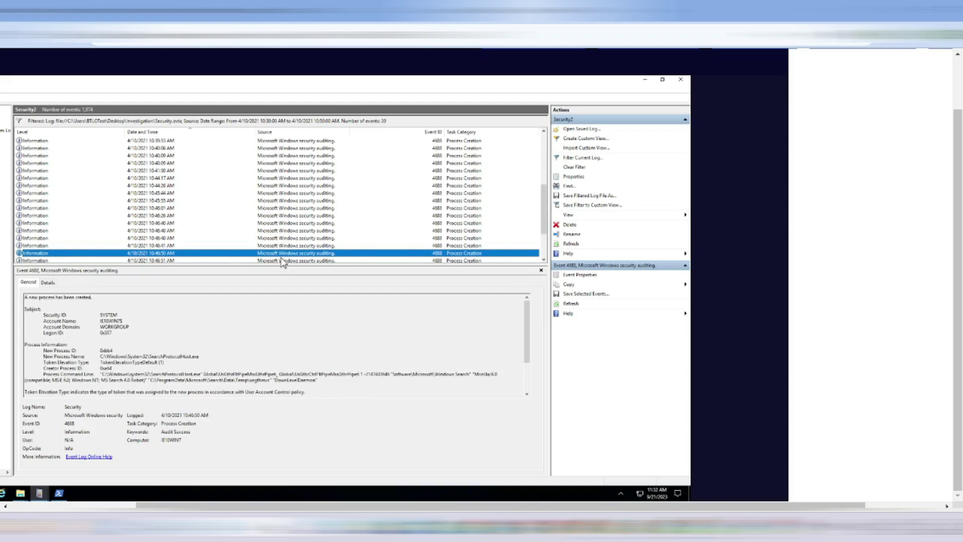
Step: Examine the process name and command line of each remaining event from 10:46:51 AM through 10:49:04 AM
{"action": "key", "text": "Down"}
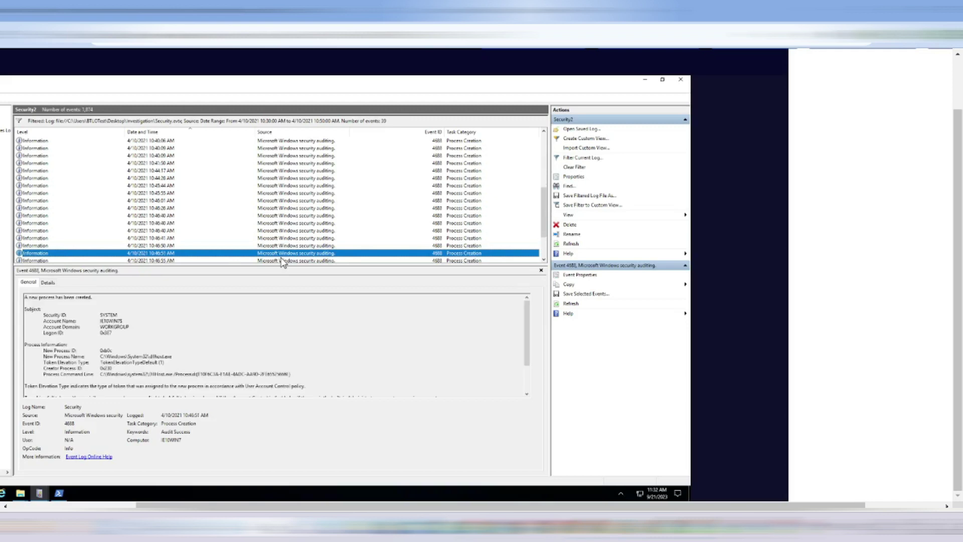
{"action": "key", "text": "Down"}
{"action": "key", "text": "Down"}
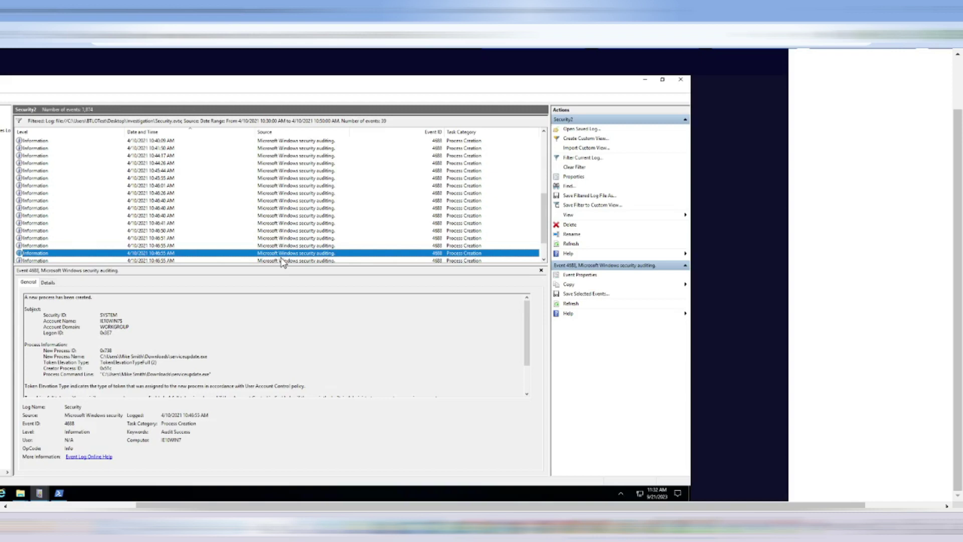
{"action": "left_click", "coordinate": [281, 259]}
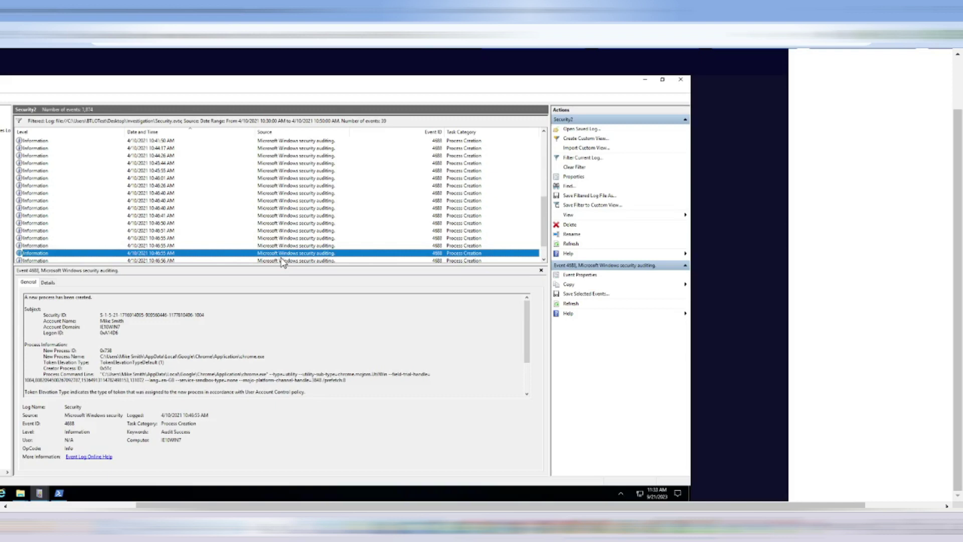
{"action": "left_click", "coordinate": [284, 261]}
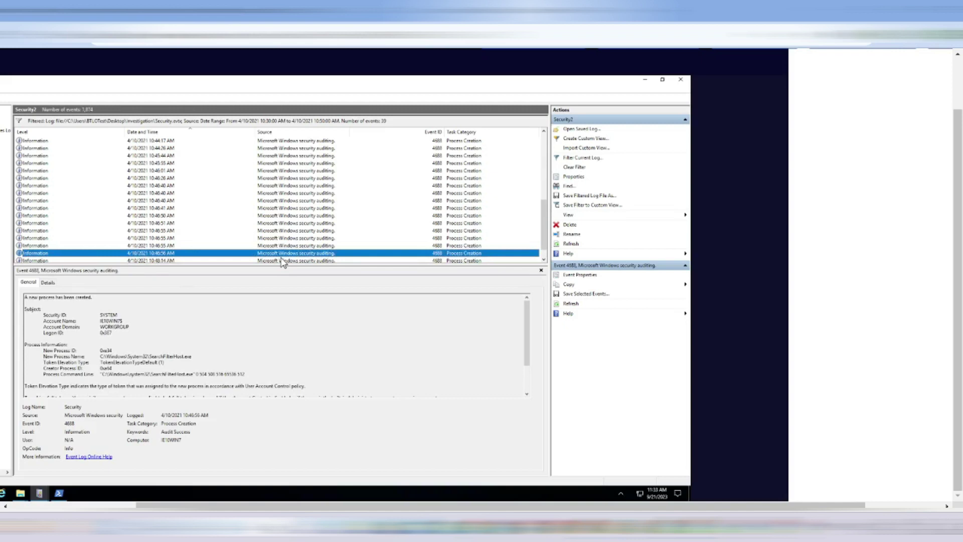
{"action": "left_click", "coordinate": [283, 261]}
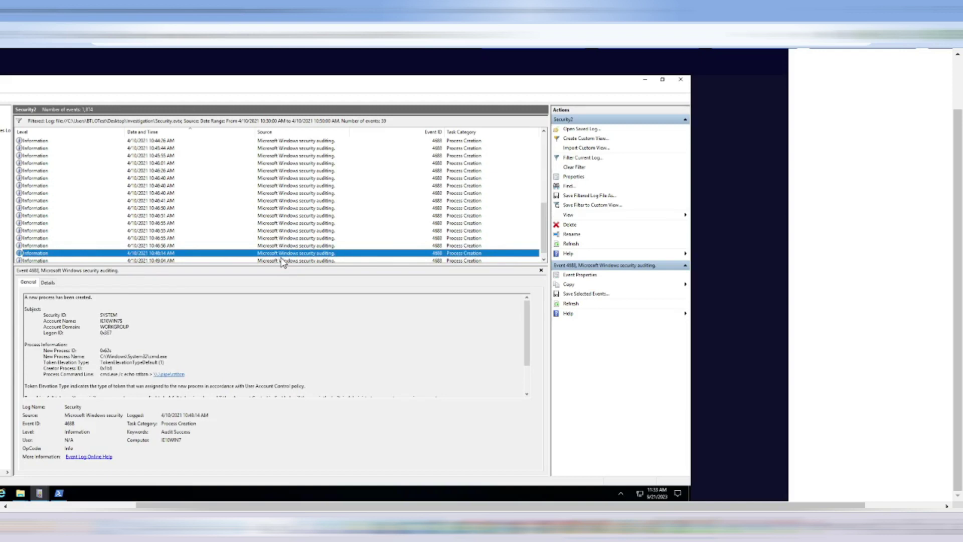
{"action": "left_click", "coordinate": [283, 260]}
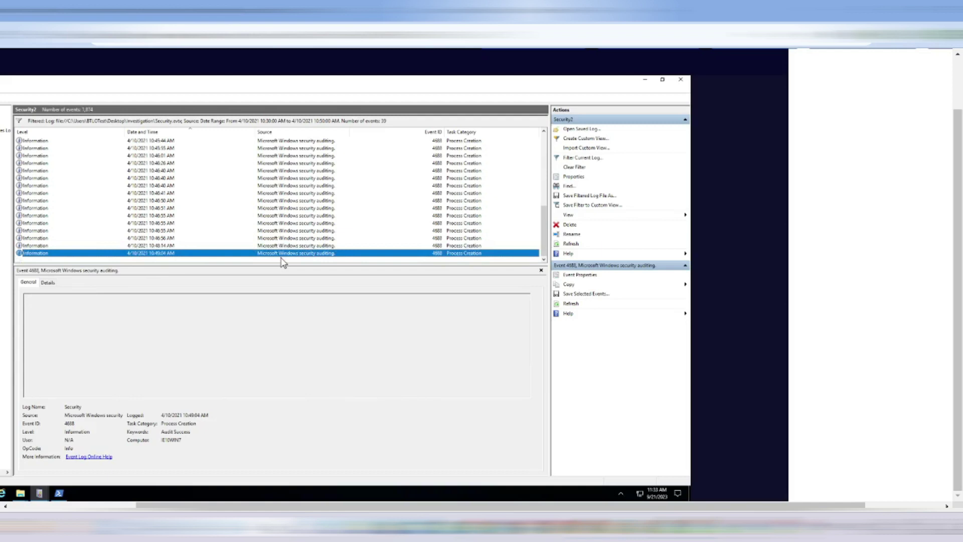
Step: Return to the 10:46:55 AM event for serviceupdate.exe and highlight the executable name in its process command line
{"action": "key", "text": "Up"}
{"action": "key", "text": "Up"}
{"action": "key", "text": "Up"}
{"action": "key", "text": "Up"}
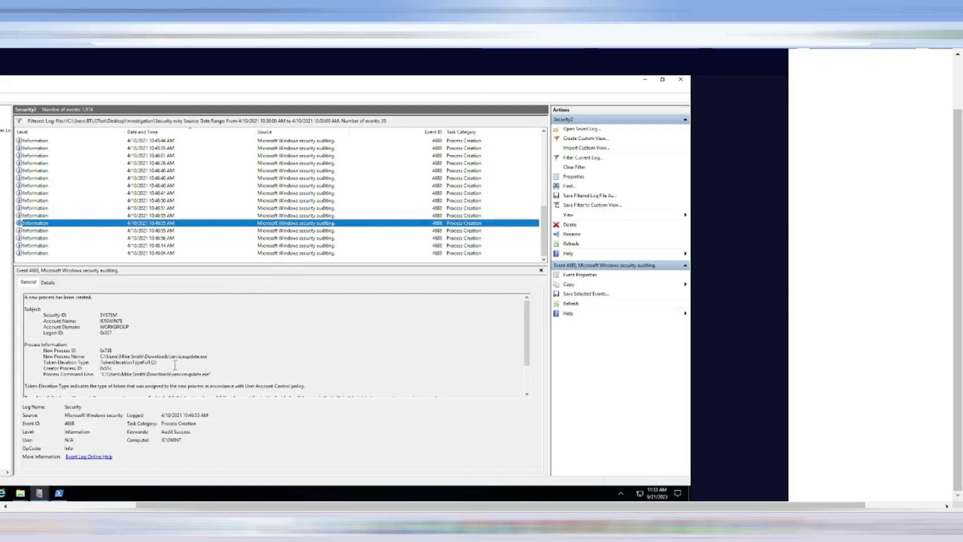
{"action": "left_click_drag", "start_coordinate": [172, 374], "coordinate": [210, 369]}
{"action": "left_click", "coordinate": [221, 370]}
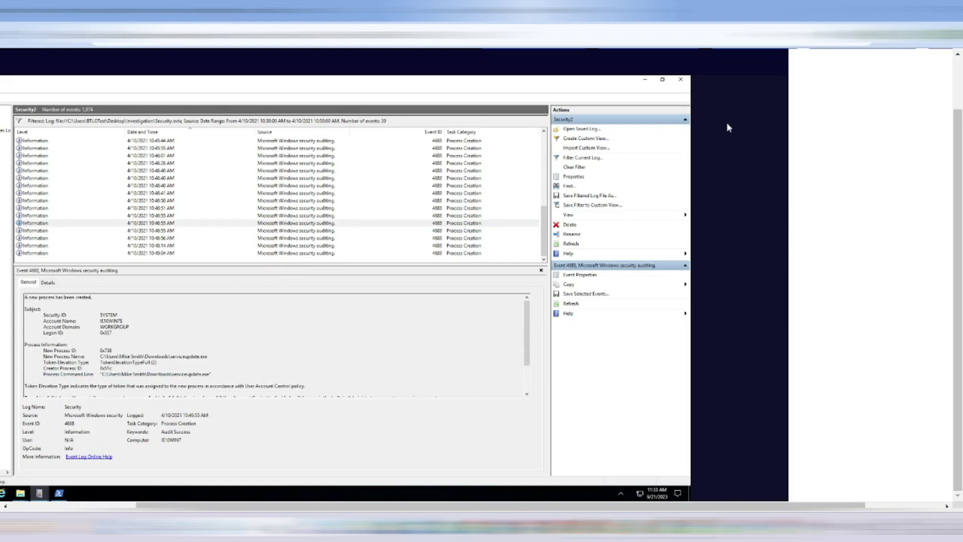
Step: Answer the malicious executable question with the account's username followed by serviceupdate.exe, separated by a comma, and submit it
{"action": "scroll", "coordinate": [726, 122], "scroll_direction": "up", "scroll_amount": 1}
{"action": "left_click", "coordinate": [842, 97]}
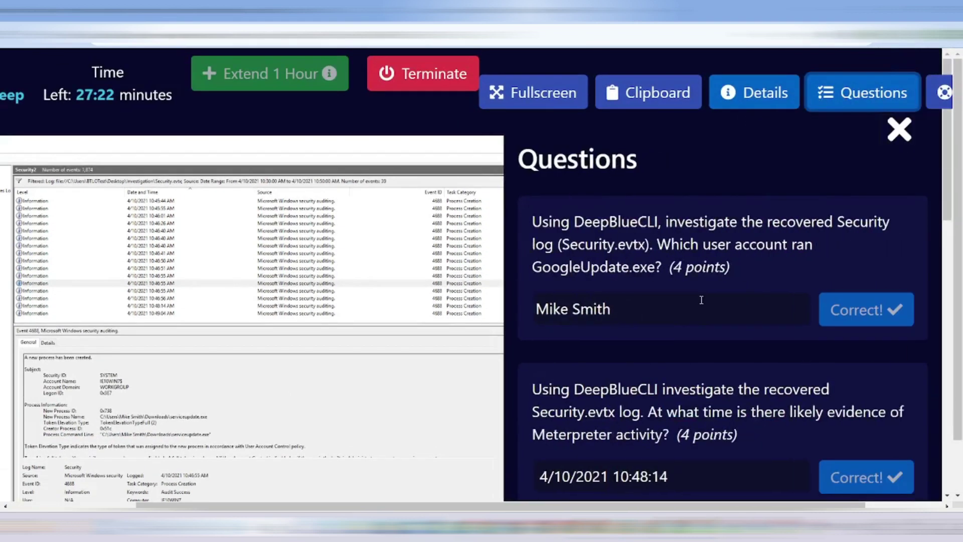
{"action": "scroll", "coordinate": [686, 339], "scroll_direction": "down", "scroll_amount": 5}
{"action": "scroll", "coordinate": [687, 338], "scroll_direction": "down", "scroll_amount": 6}
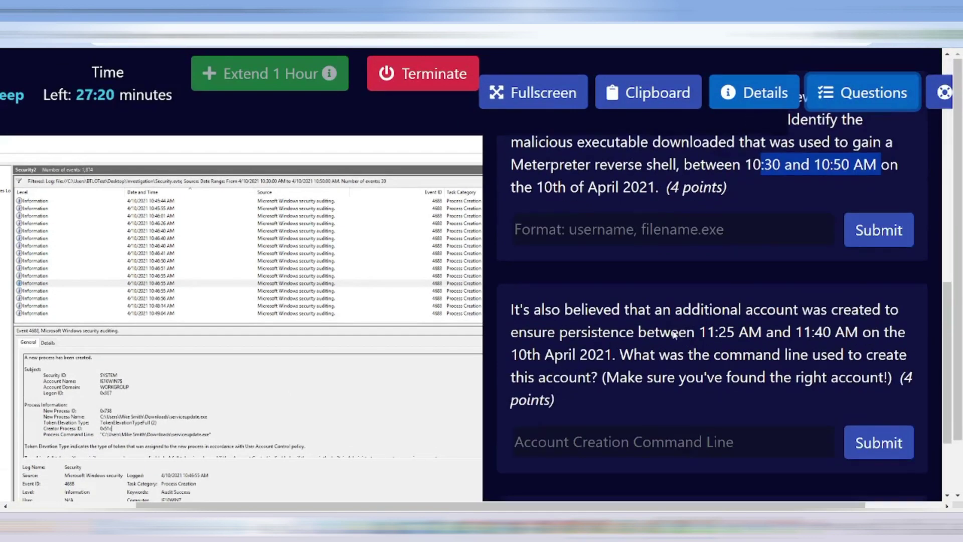
{"action": "left_click", "coordinate": [611, 231]}
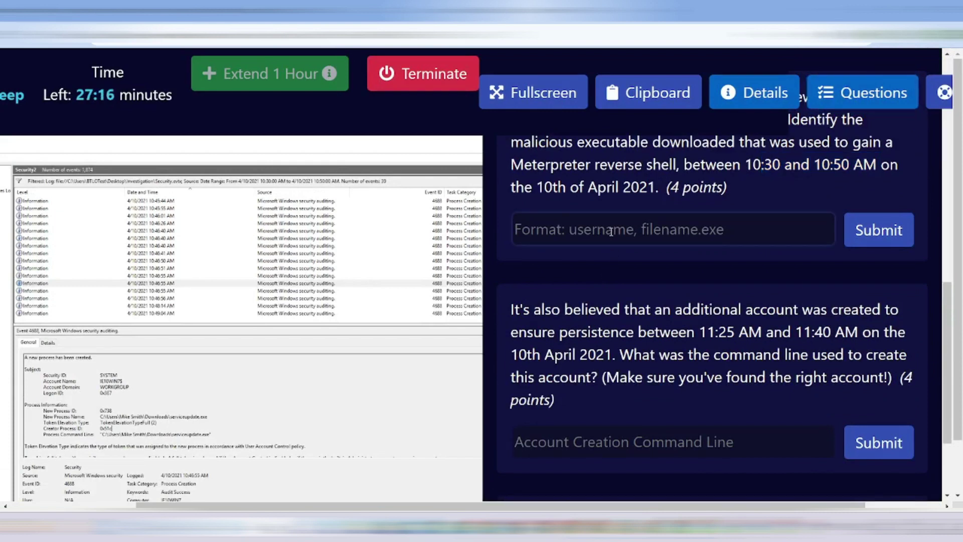
{"action": "type", "text": "Mike S"}
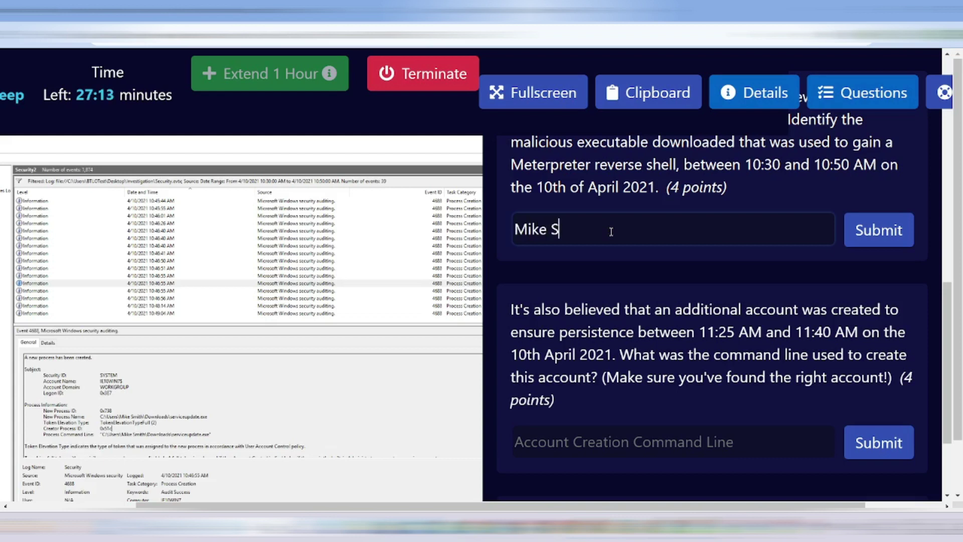
{"action": "key", "text": "BackSpace"}
{"action": "type", "text": "Smith,service"}
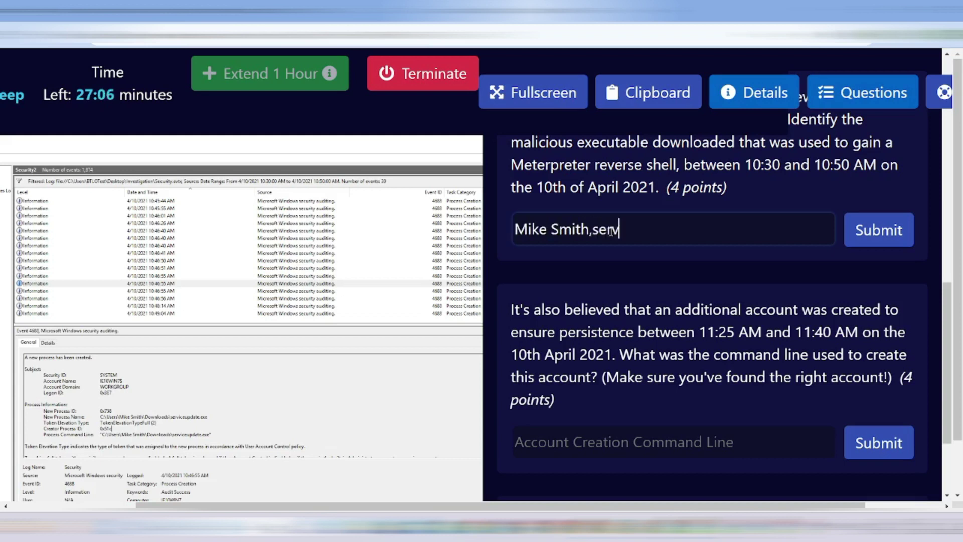
{"action": "type", "text": "update.exe"}
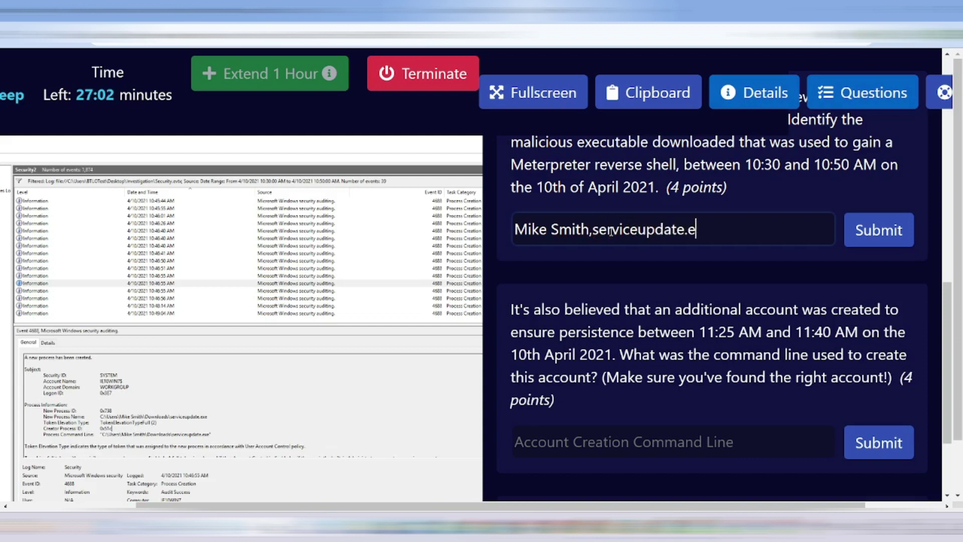
{"action": "left_click", "coordinate": [875, 228]}
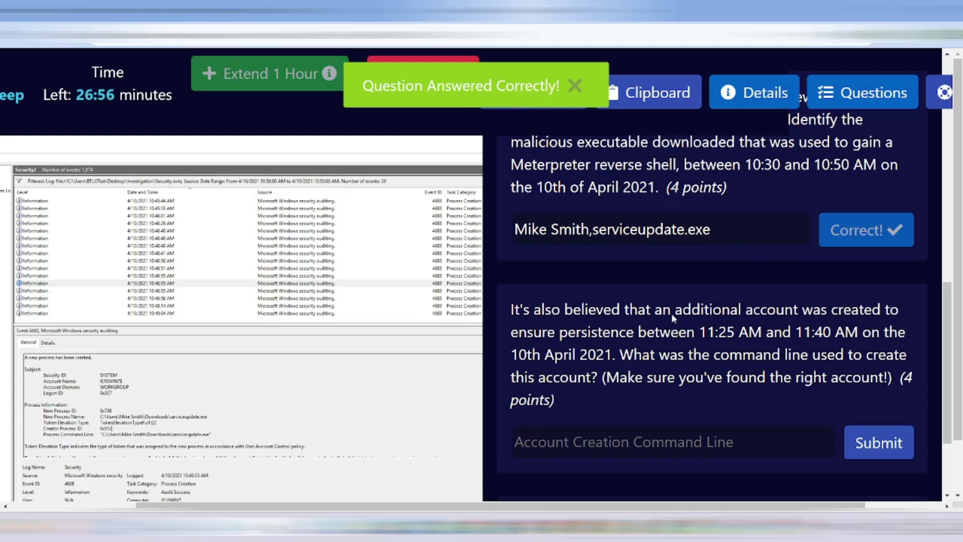
Step: Read the question about the additional persistence account, highlighting its time window, date and account hint
{"action": "left_click_drag", "start_coordinate": [725, 229], "coordinate": [437, 229]}
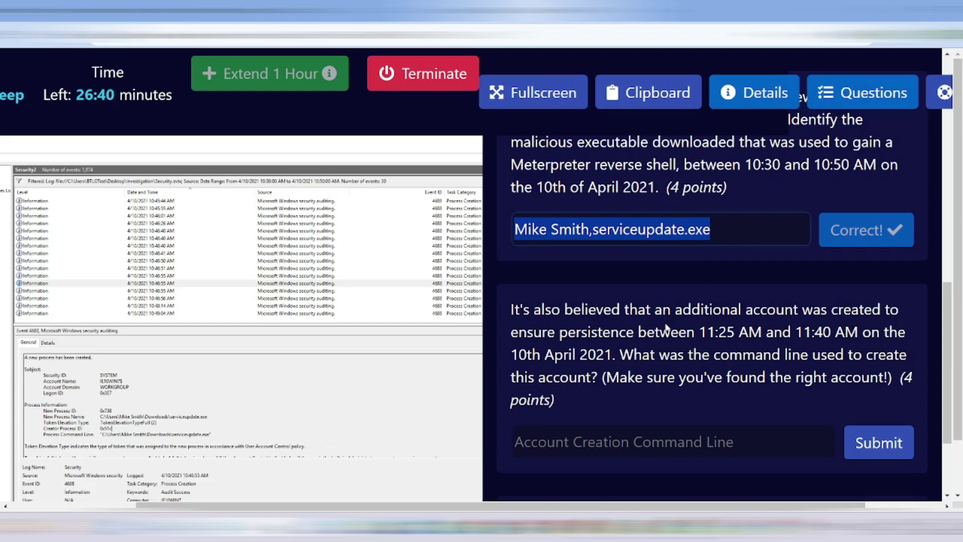
{"action": "left_click_drag", "start_coordinate": [691, 313], "coordinate": [891, 317]}
{"action": "left_click_drag", "start_coordinate": [513, 333], "coordinate": [865, 334]}
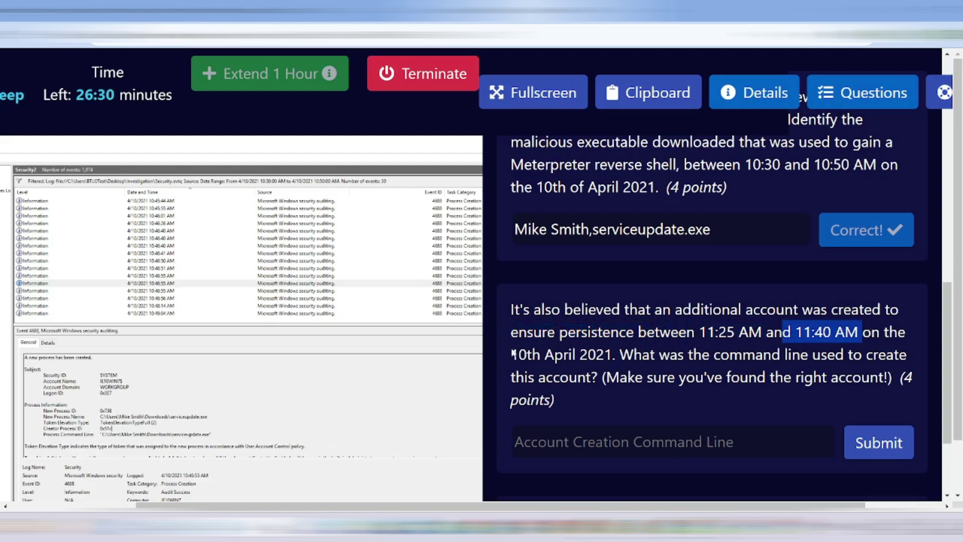
{"action": "left_click_drag", "start_coordinate": [512, 354], "coordinate": [616, 354]}
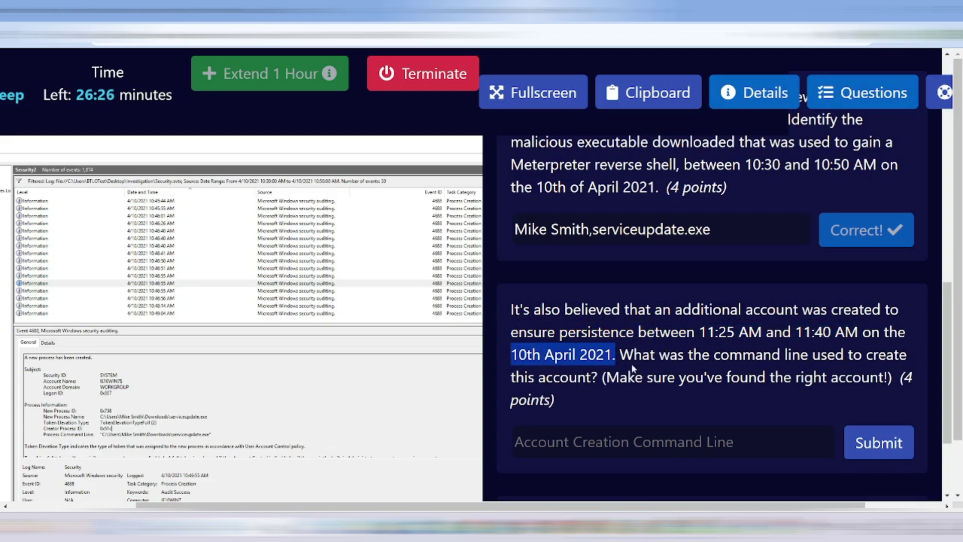
{"action": "left_click_drag", "start_coordinate": [524, 376], "coordinate": [901, 378]}
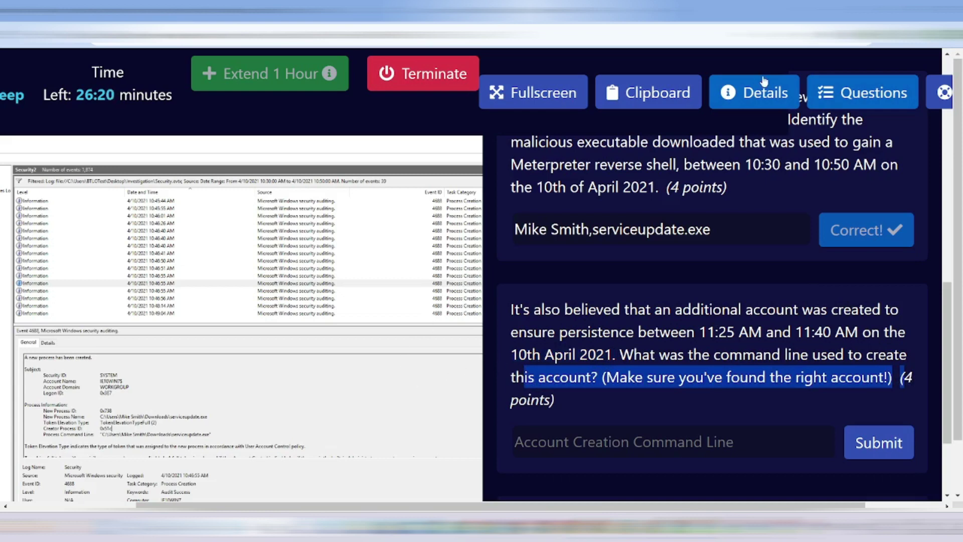
Step: Hide the questions and clear the existing date filter from the Security2 log
{"action": "left_click", "coordinate": [846, 92]}
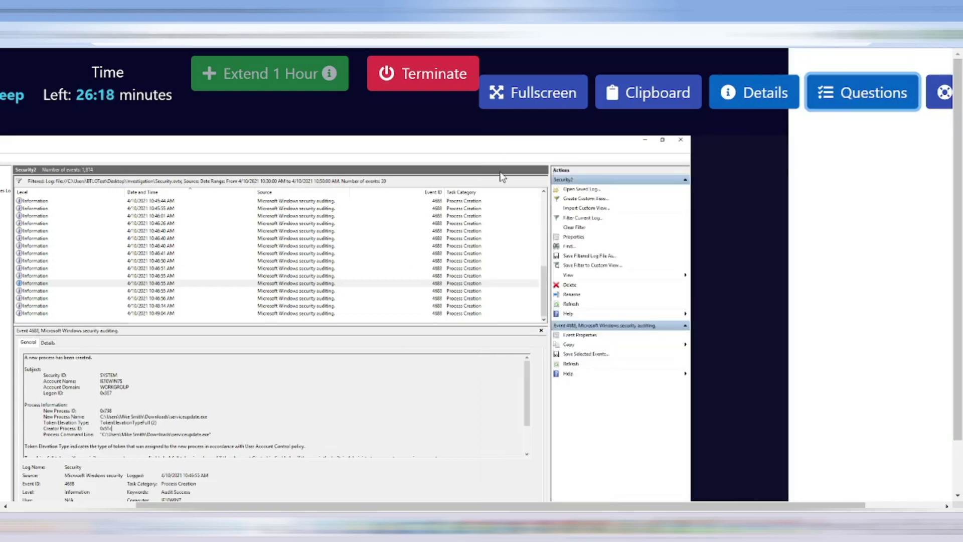
{"action": "scroll", "coordinate": [582, 233], "scroll_direction": "down", "scroll_amount": 2}
{"action": "left_click", "coordinate": [583, 226]}
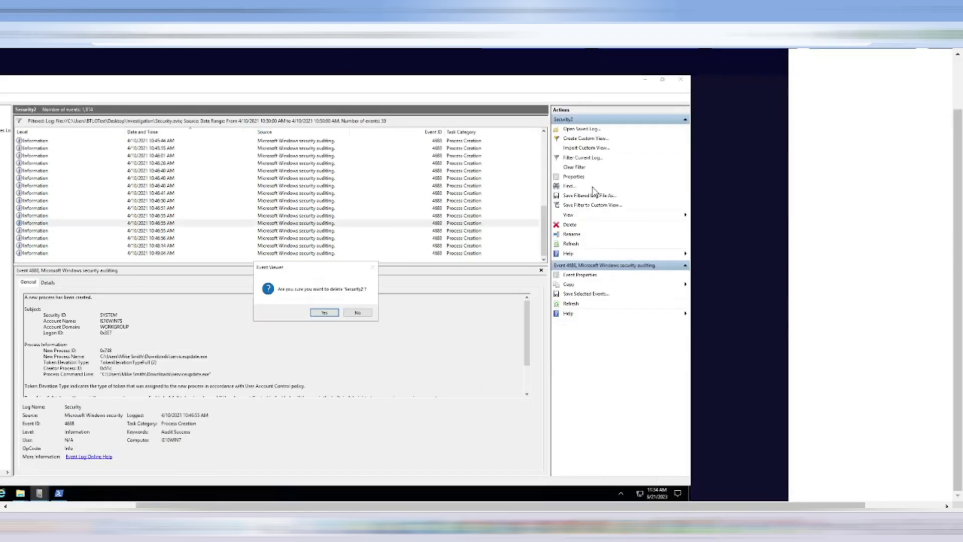
{"action": "left_click", "coordinate": [355, 313]}
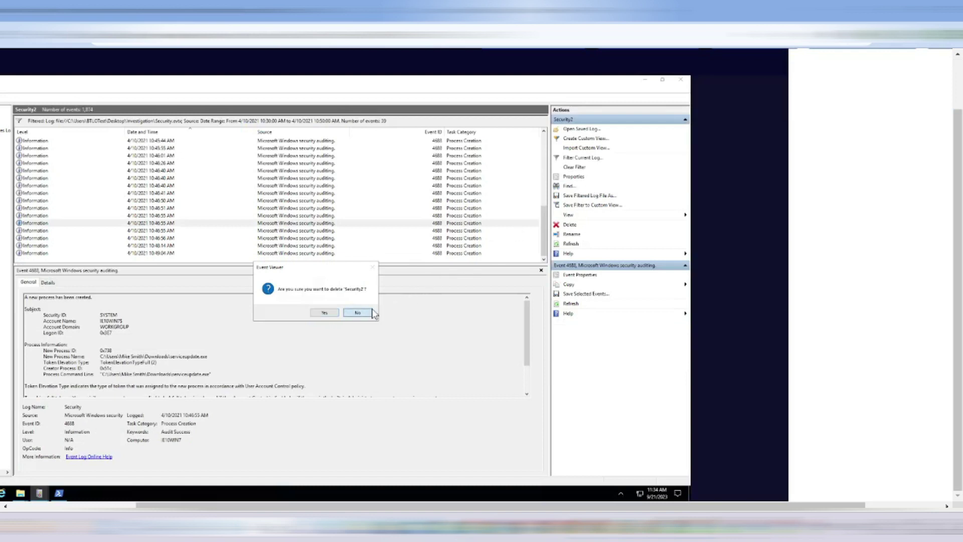
{"action": "left_click", "coordinate": [577, 167]}
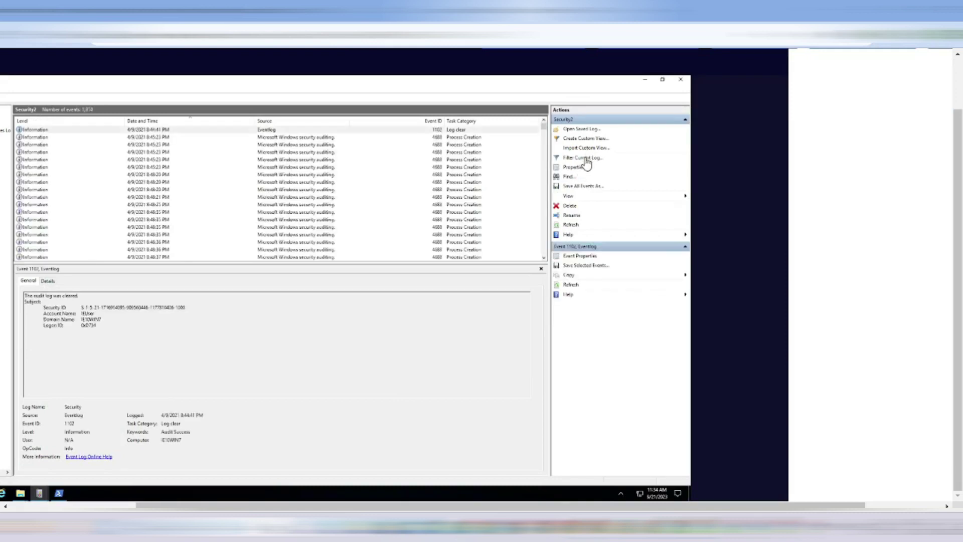
Step: Start a new filter on the Security2 log with a custom time range beginning with events on 4/10/2021
{"action": "left_click", "coordinate": [585, 158]}
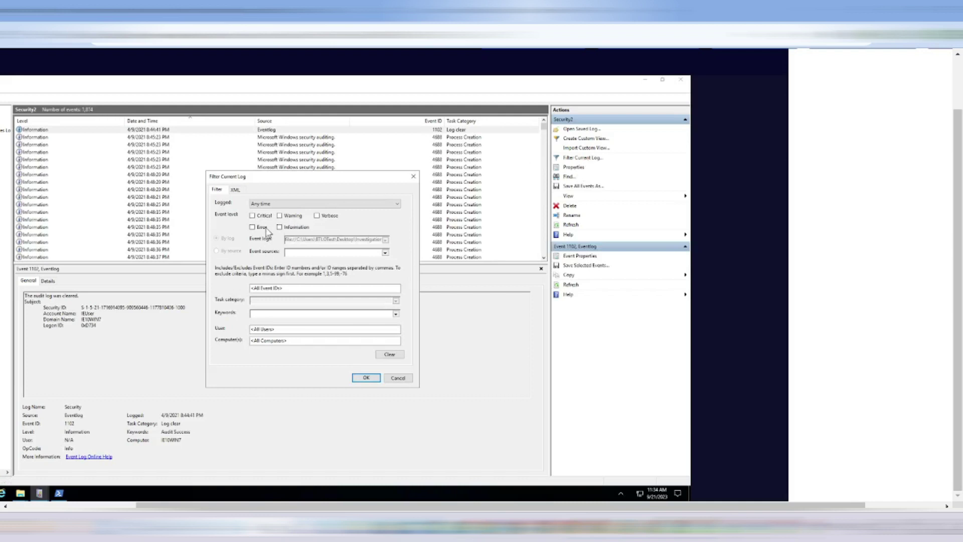
{"action": "left_click", "coordinate": [261, 204]}
{"action": "left_click", "coordinate": [277, 204]}
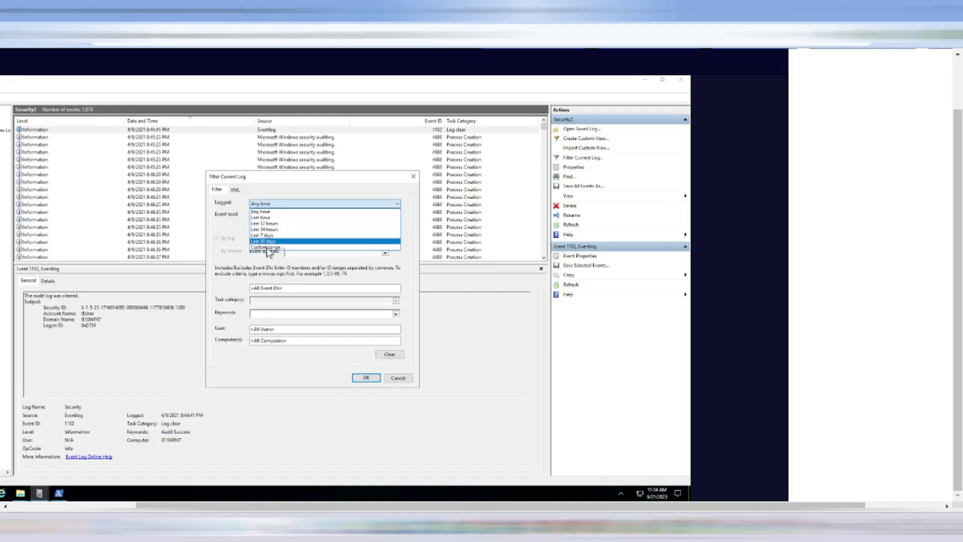
{"action": "left_click", "coordinate": [267, 248]}
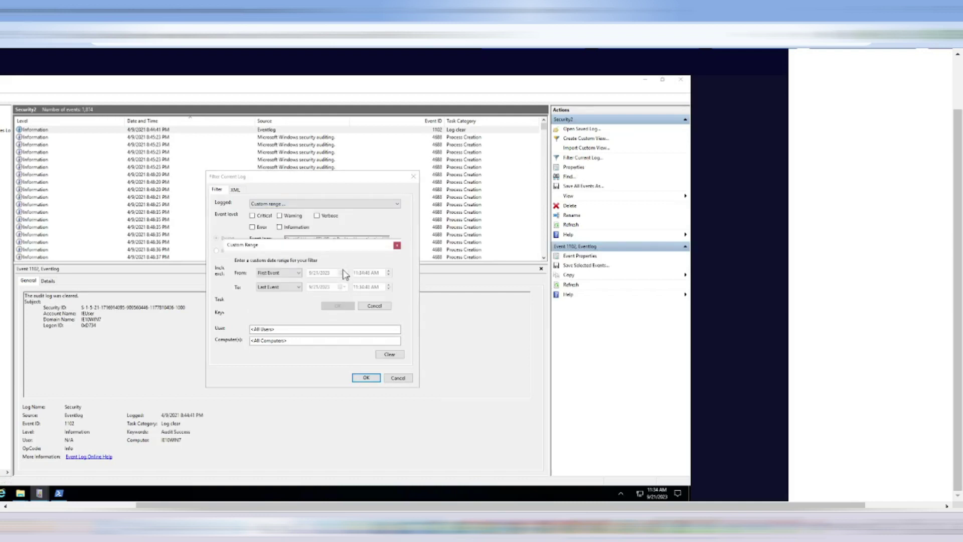
{"action": "left_click", "coordinate": [276, 273]}
{"action": "left_click", "coordinate": [281, 287]}
{"action": "left_click", "coordinate": [342, 273]}
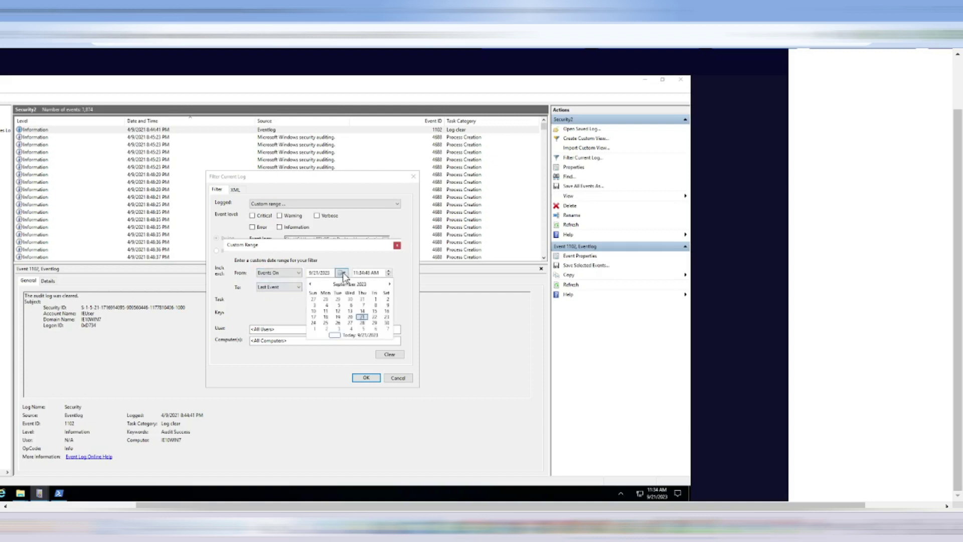
{"action": "left_click", "coordinate": [350, 284]}
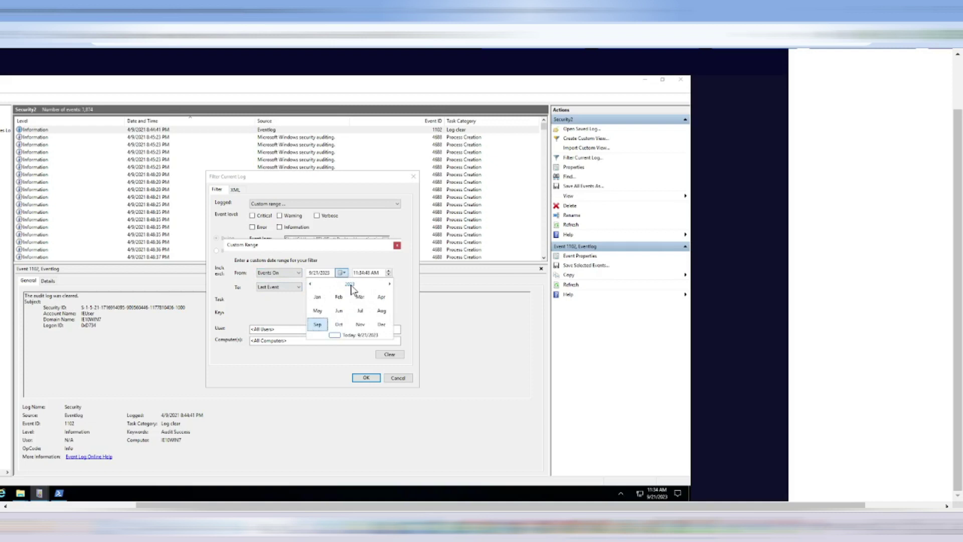
{"action": "scroll", "coordinate": [354, 301], "scroll_direction": "up", "scroll_amount": 2}
{"action": "left_click", "coordinate": [381, 298]}
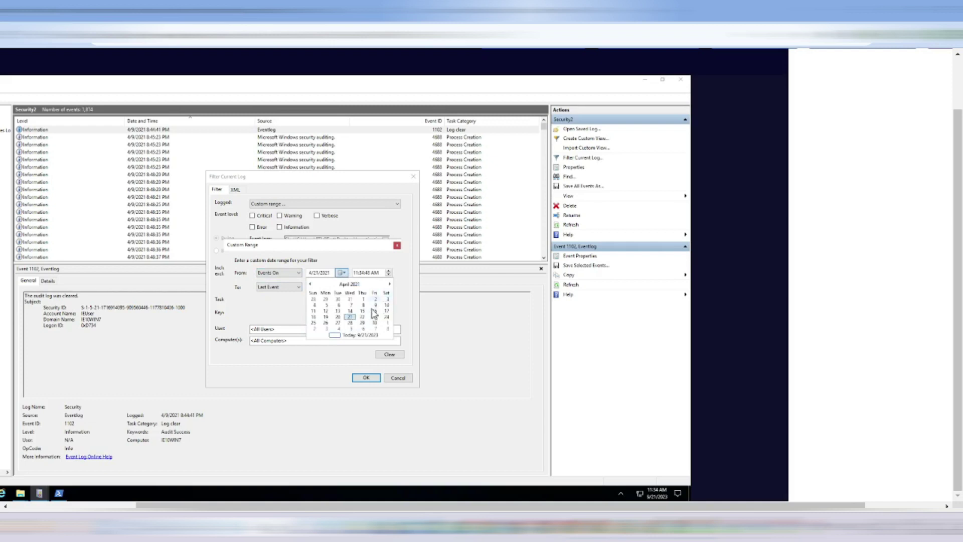
{"action": "left_click", "coordinate": [386, 304]}
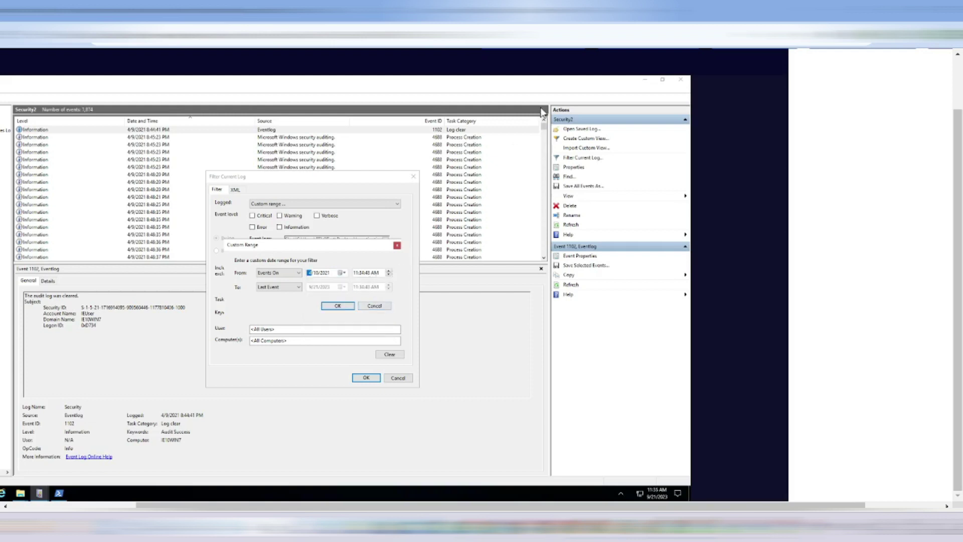
Step: Recheck the time window in the account-creation question and return to the custom range settings
{"action": "left_click", "coordinate": [866, 92]}
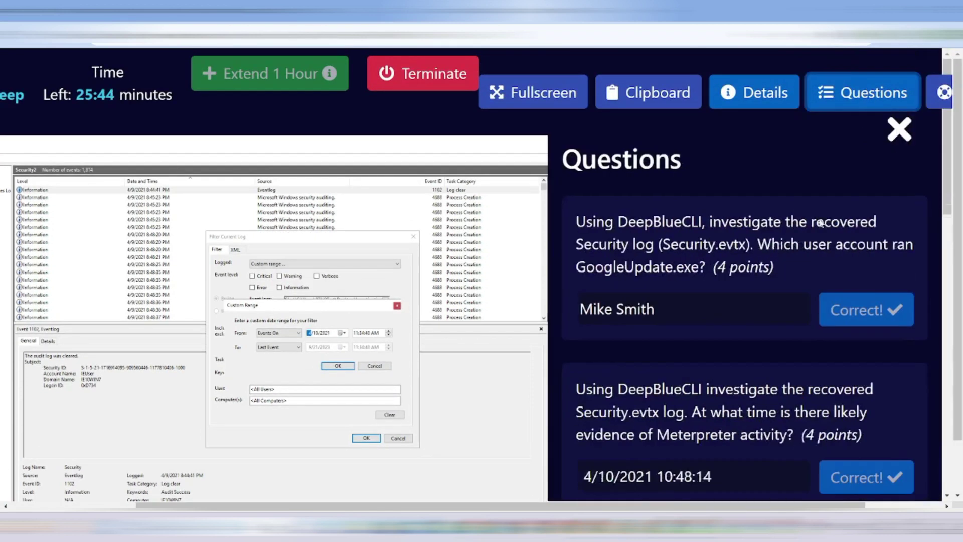
{"action": "scroll", "coordinate": [677, 314], "scroll_direction": "down", "scroll_amount": 5}
{"action": "scroll", "coordinate": [675, 309], "scroll_direction": "down", "scroll_amount": 6}
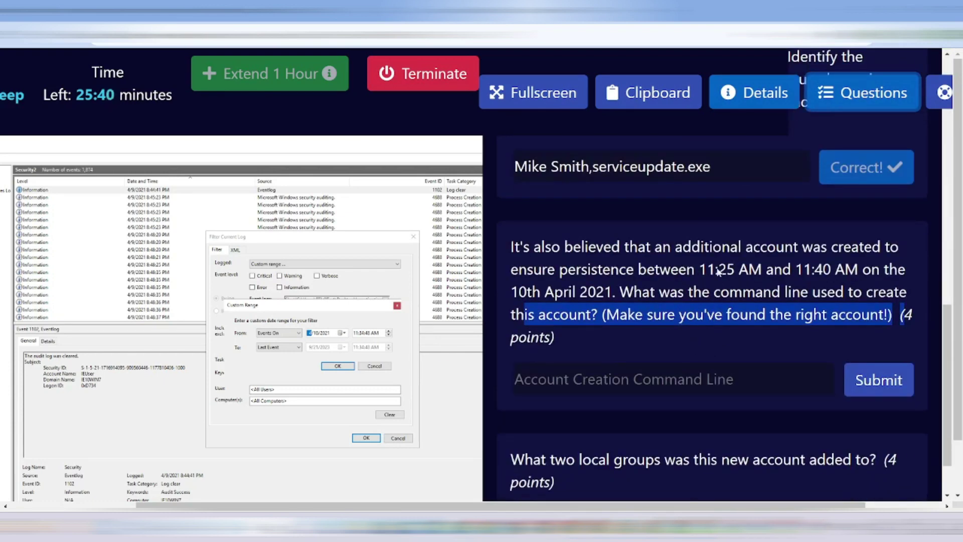
{"action": "left_click_drag", "start_coordinate": [701, 269], "coordinate": [839, 270]}
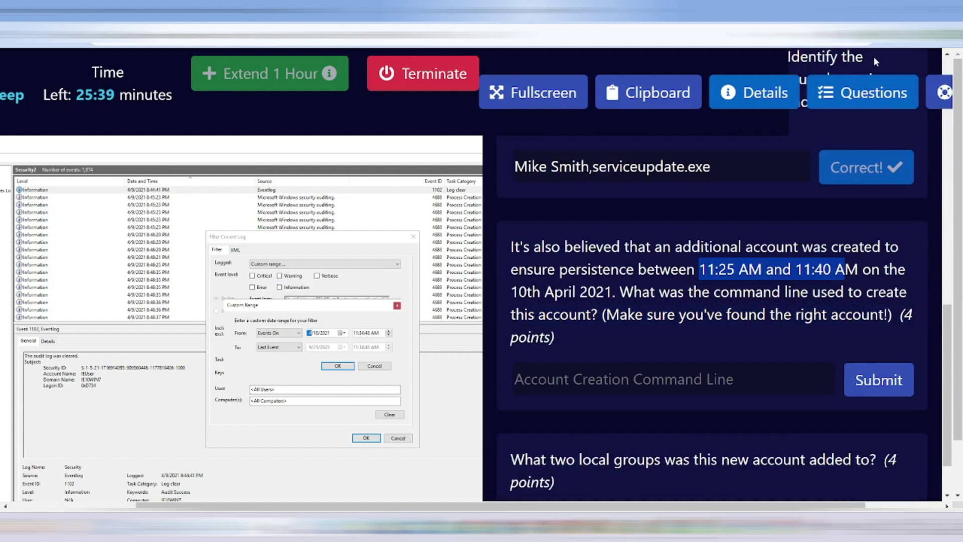
{"action": "left_click", "coordinate": [873, 92]}
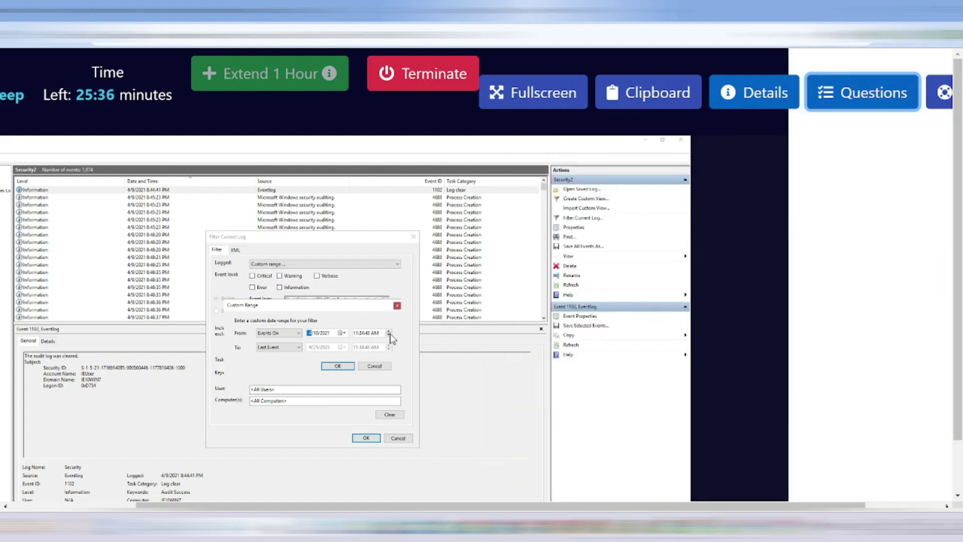
{"action": "scroll", "coordinate": [365, 339], "scroll_direction": "down", "scroll_amount": 1}
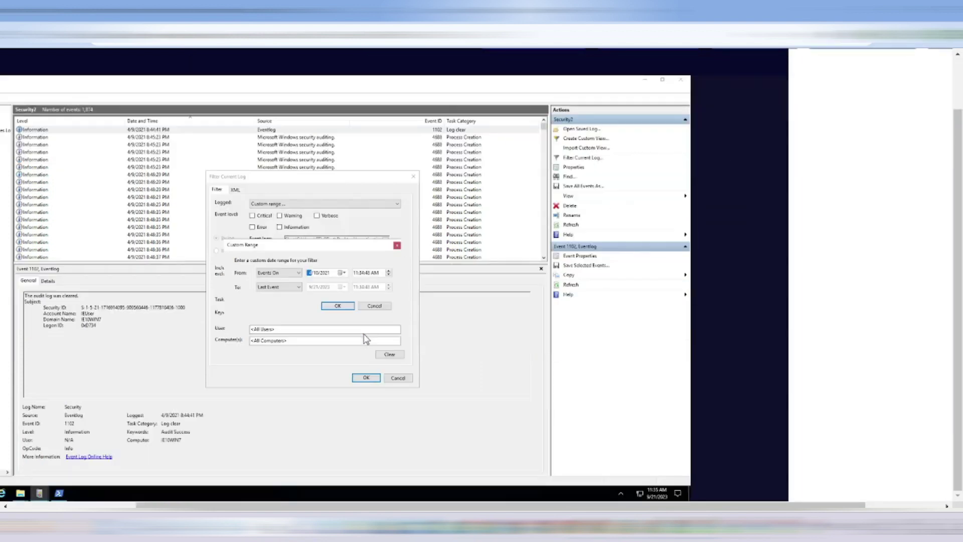
Step: Set the custom range's start time to 11:25:00 AM
{"action": "left_click", "coordinate": [361, 272]}
{"action": "key", "text": "Right"}
{"action": "key", "text": "Right"}
{"action": "key", "text": "Left"}
{"action": "key", "text": "Left"}
{"action": "type", "text": "25"}
Step: Make the custom range end with events on a specific date, 4/10/2021
{"action": "left_click", "coordinate": [279, 286]}
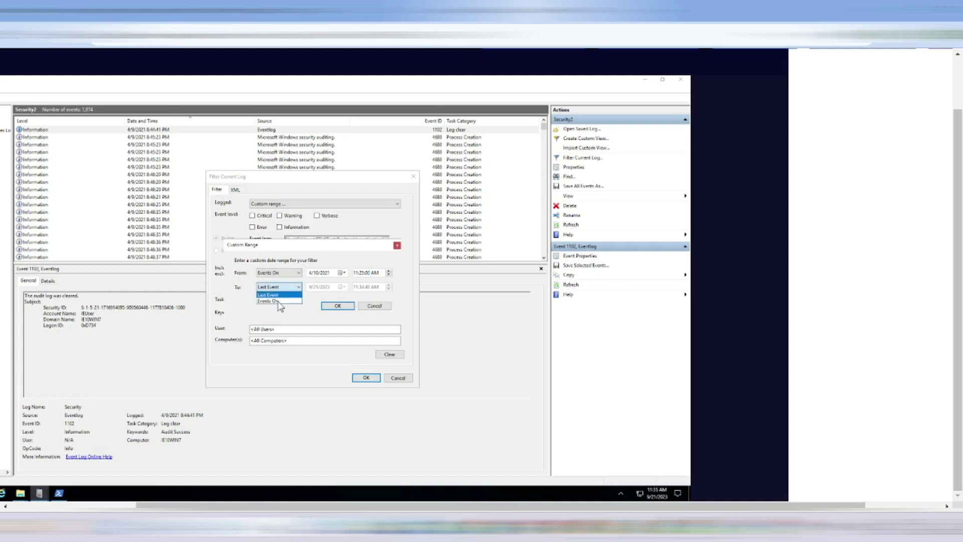
{"action": "left_click", "coordinate": [278, 301]}
{"action": "left_click", "coordinate": [342, 287]}
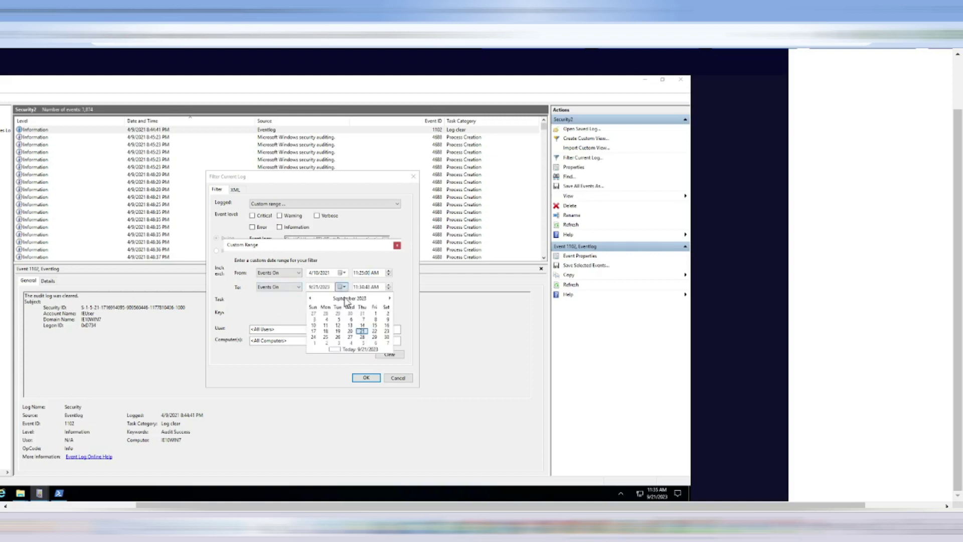
{"action": "left_click", "coordinate": [346, 300]}
{"action": "left_click", "coordinate": [349, 298]}
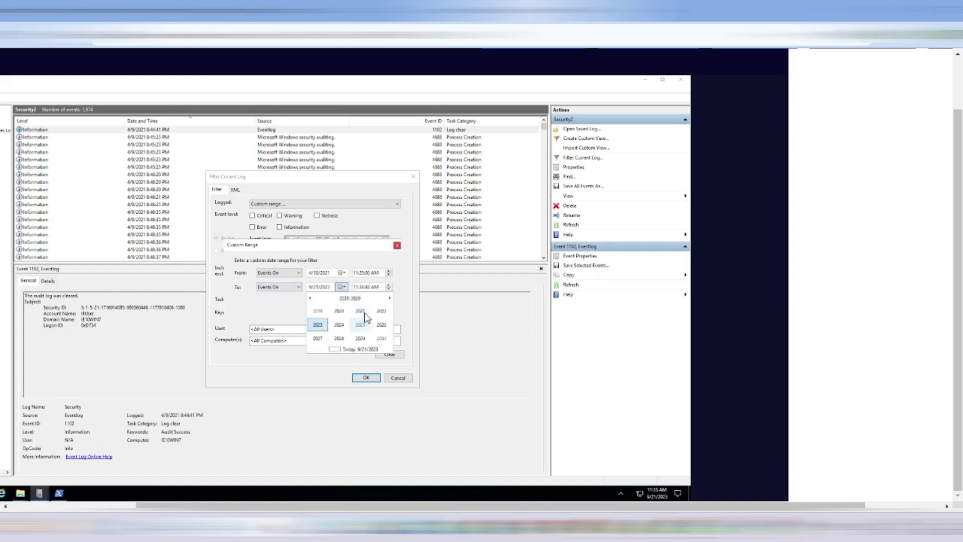
{"action": "left_click", "coordinate": [361, 312]}
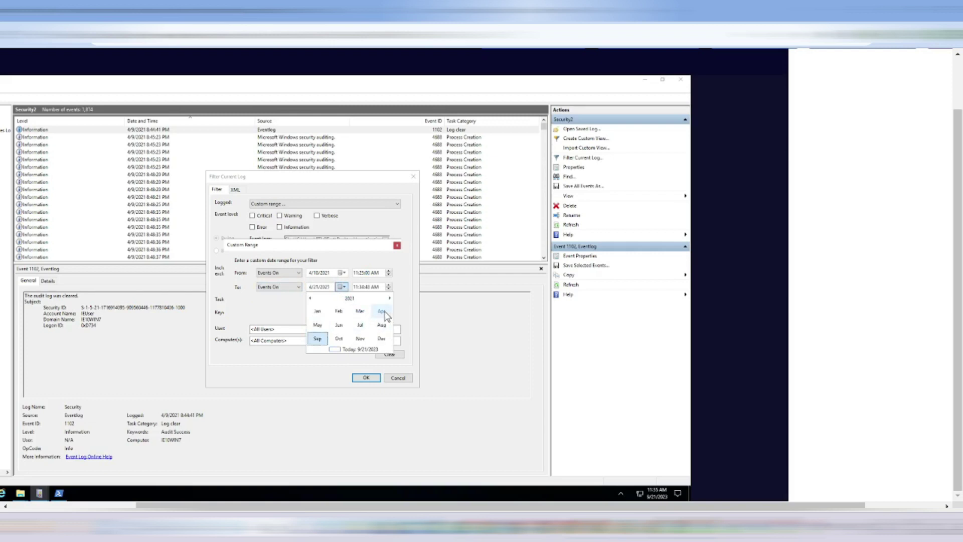
{"action": "left_click", "coordinate": [382, 311]}
{"action": "left_click", "coordinate": [387, 322]}
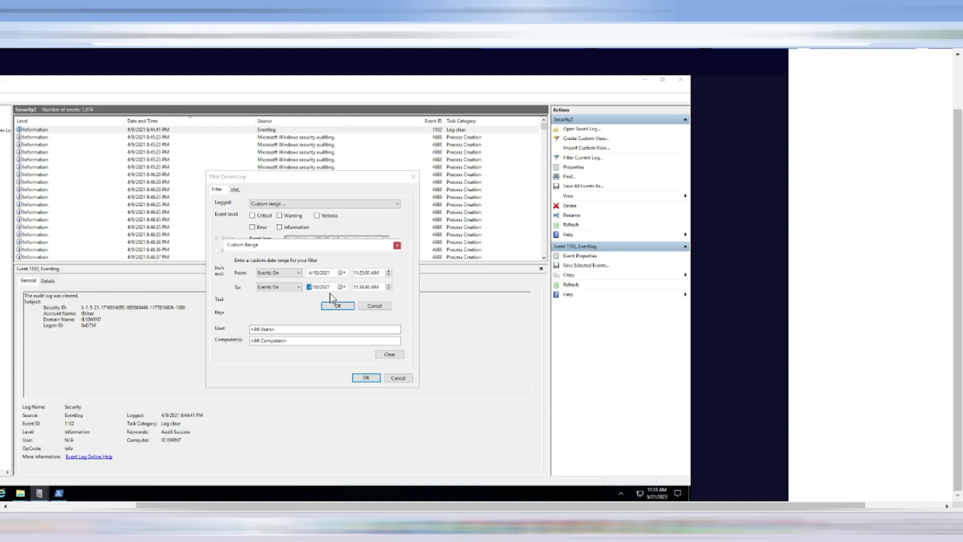
Step: Set the custom range's end time to 11:50:00 AM and apply the filter to the Security2 log
{"action": "left_click", "coordinate": [361, 287]}
{"action": "type", "text": "50"}
{"action": "left_click", "coordinate": [345, 306]}
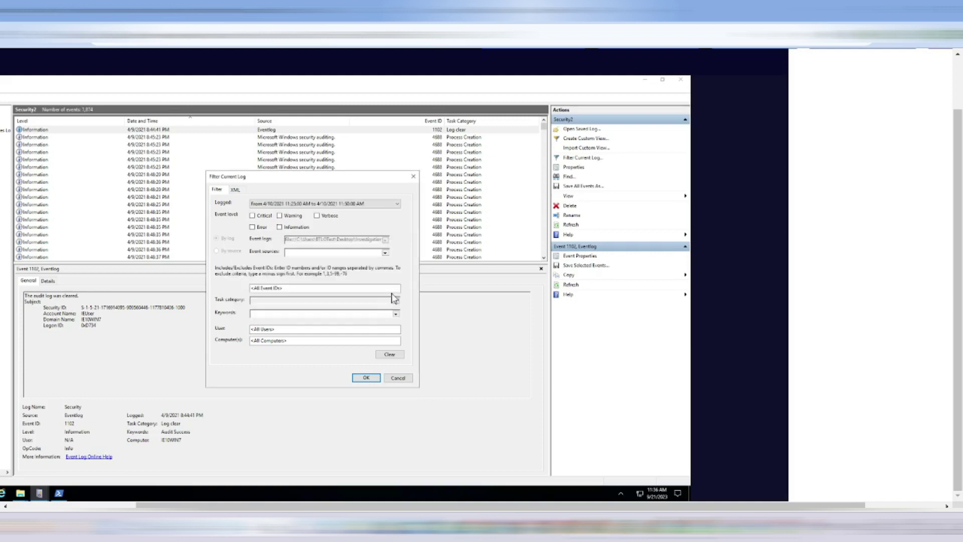
{"action": "left_click", "coordinate": [366, 378]}
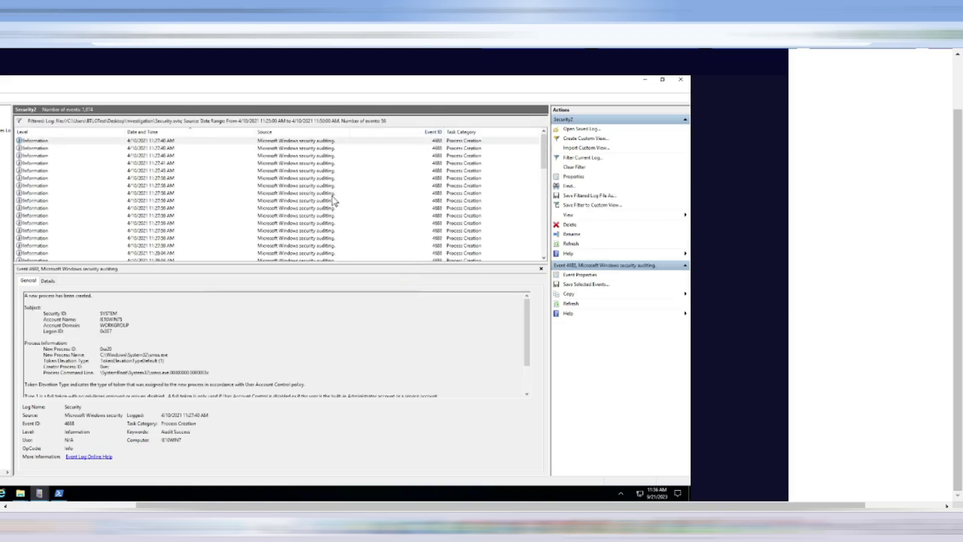
Step: Sort the filtered events by date, oldest first, and inspect the process command line of the latest event
{"action": "left_click", "coordinate": [157, 134]}
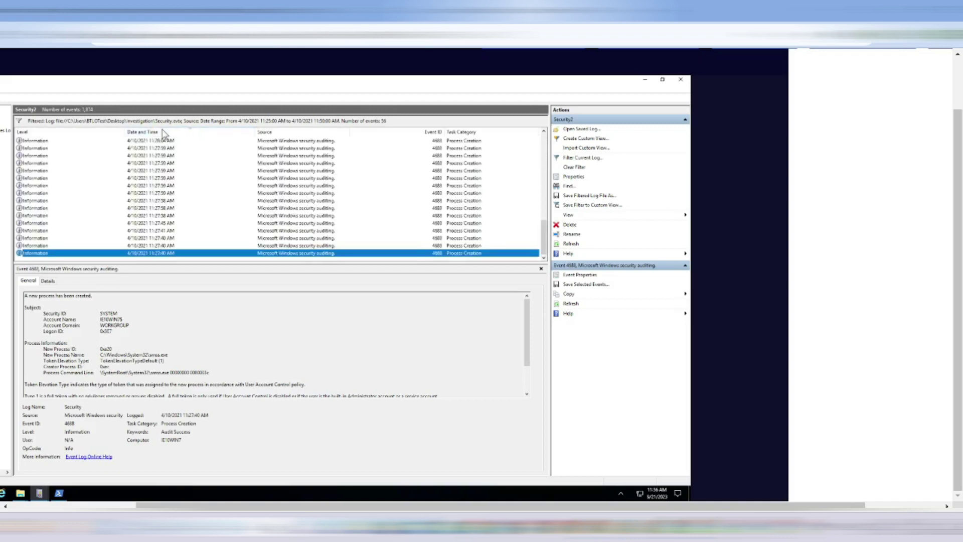
{"action": "left_click", "coordinate": [147, 132]}
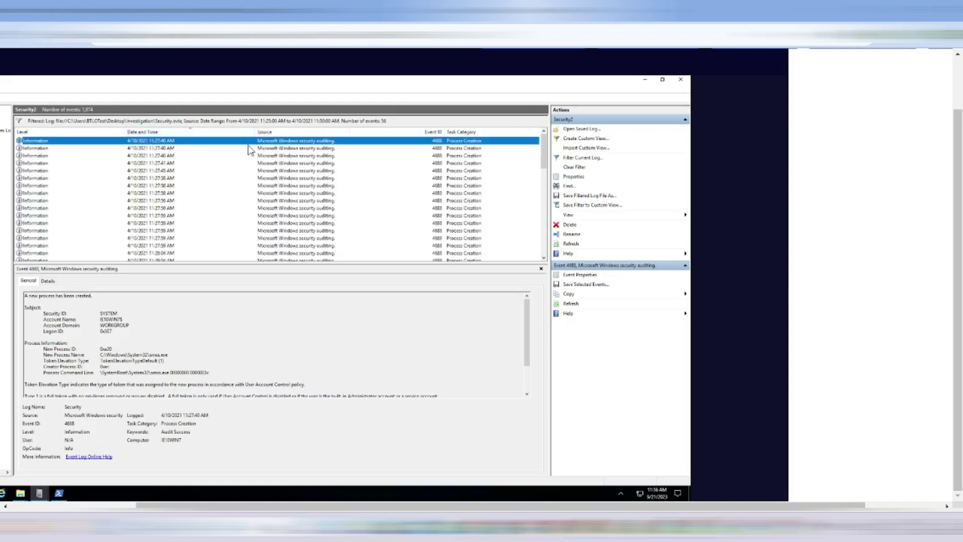
{"action": "scroll", "coordinate": [533, 253], "scroll_direction": "down", "scroll_amount": 10}
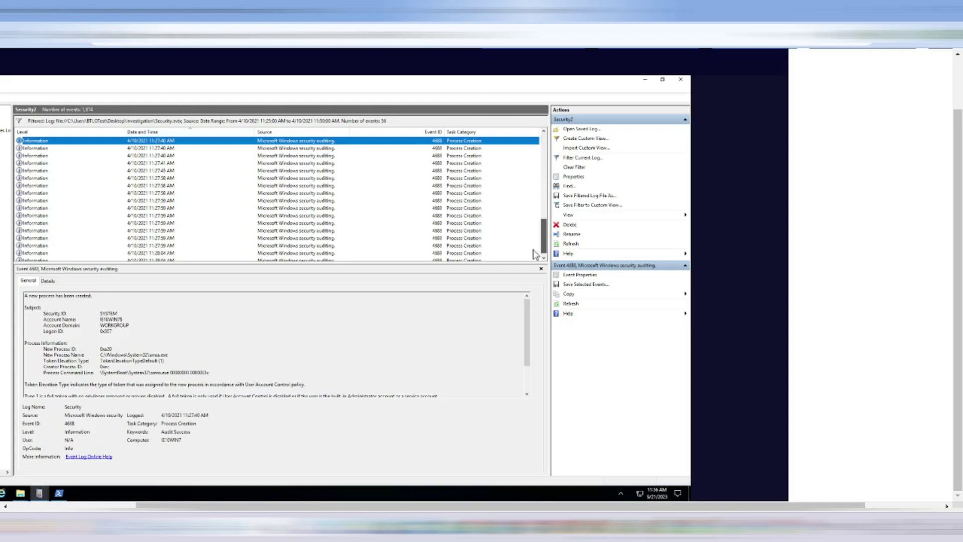
{"action": "left_click", "coordinate": [218, 253]}
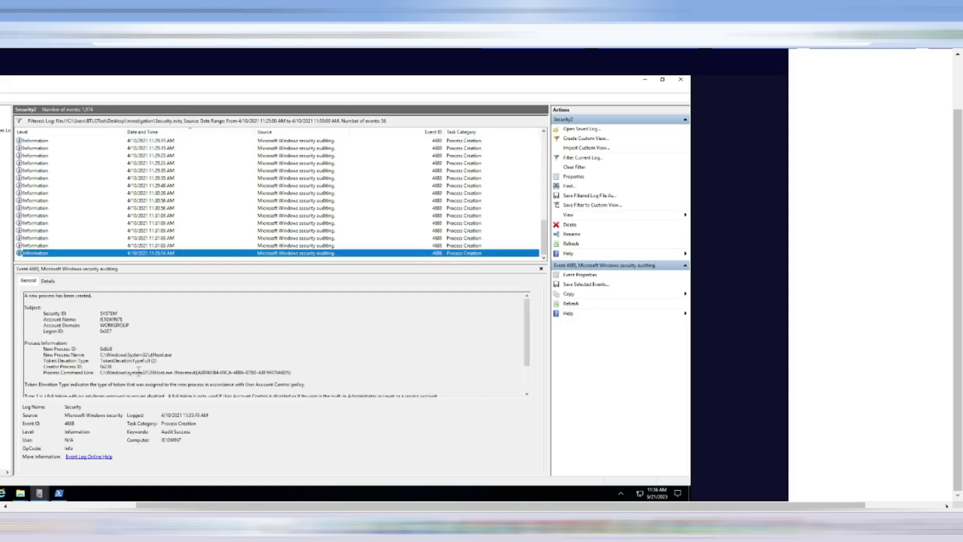
{"action": "left_click_drag", "start_coordinate": [128, 372], "coordinate": [290, 372]}
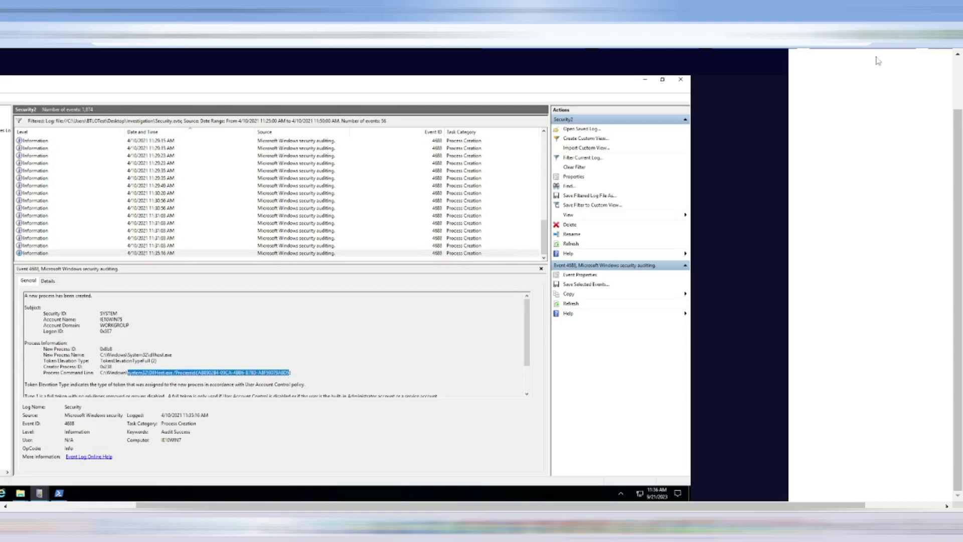
Step: Reread the lab questions about the additional persistence account and its local groups, and hide the questions again
{"action": "scroll", "coordinate": [878, 60], "scroll_direction": "up", "scroll_amount": 2}
{"action": "left_click", "coordinate": [871, 92]}
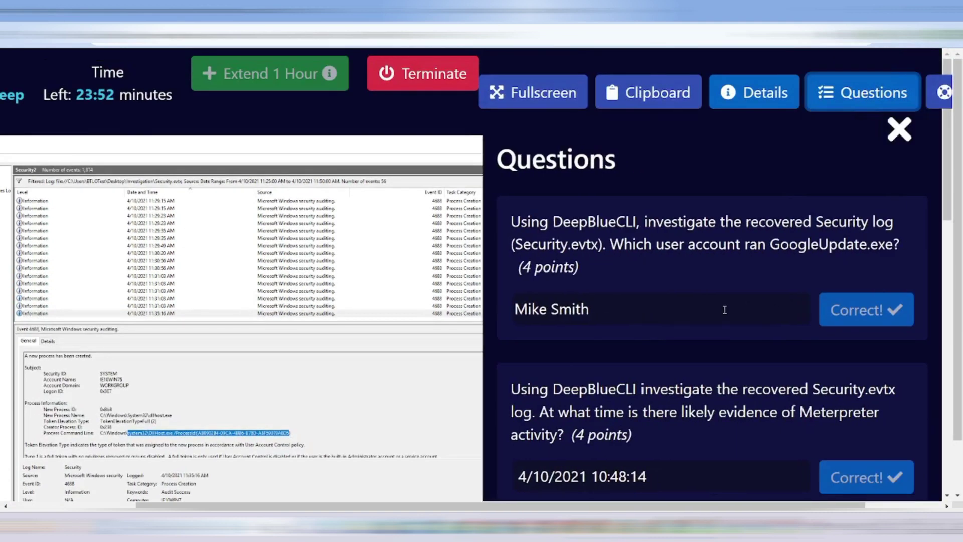
{"action": "scroll", "coordinate": [724, 309], "scroll_direction": "down", "scroll_amount": 10}
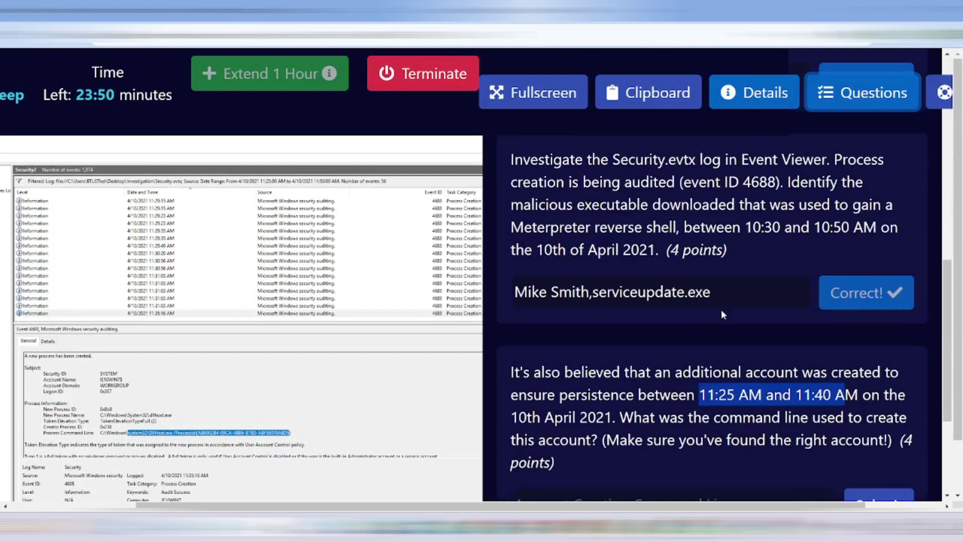
{"action": "scroll", "coordinate": [721, 314], "scroll_direction": "down", "scroll_amount": 1}
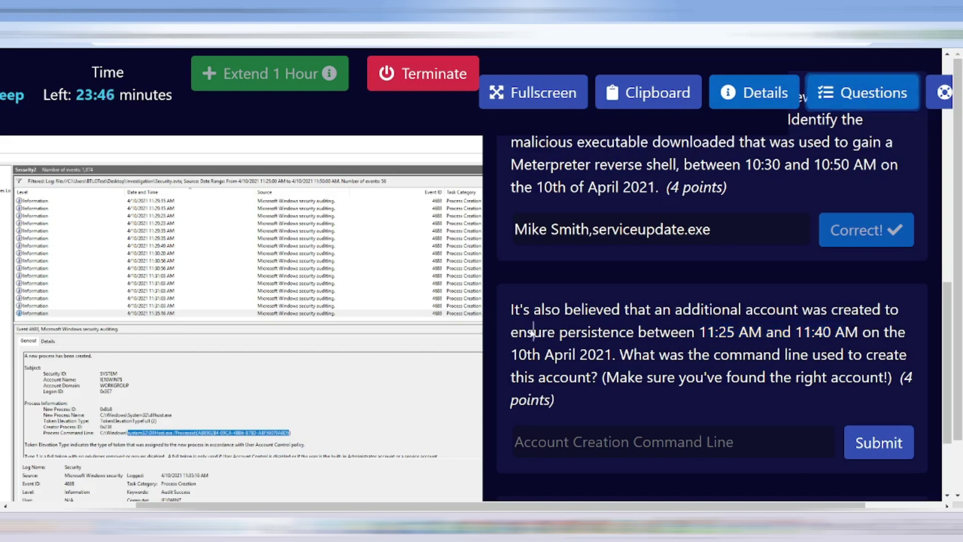
{"action": "left_click_drag", "start_coordinate": [533, 332], "coordinate": [704, 337]}
{"action": "scroll", "coordinate": [814, 323], "scroll_direction": "down", "scroll_amount": 1}
{"action": "scroll", "coordinate": [816, 327], "scroll_direction": "down", "scroll_amount": 2}
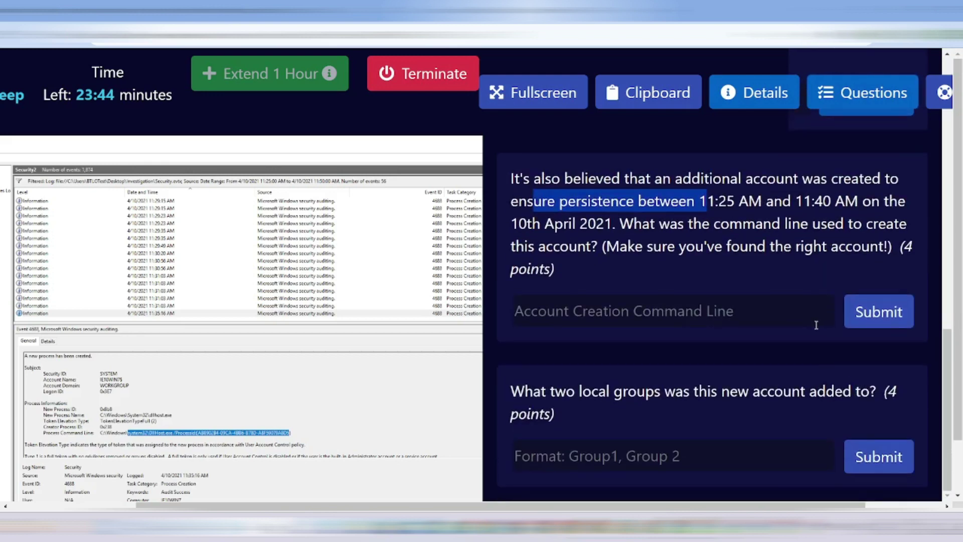
{"action": "scroll", "coordinate": [813, 325], "scroll_direction": "up", "scroll_amount": 4}
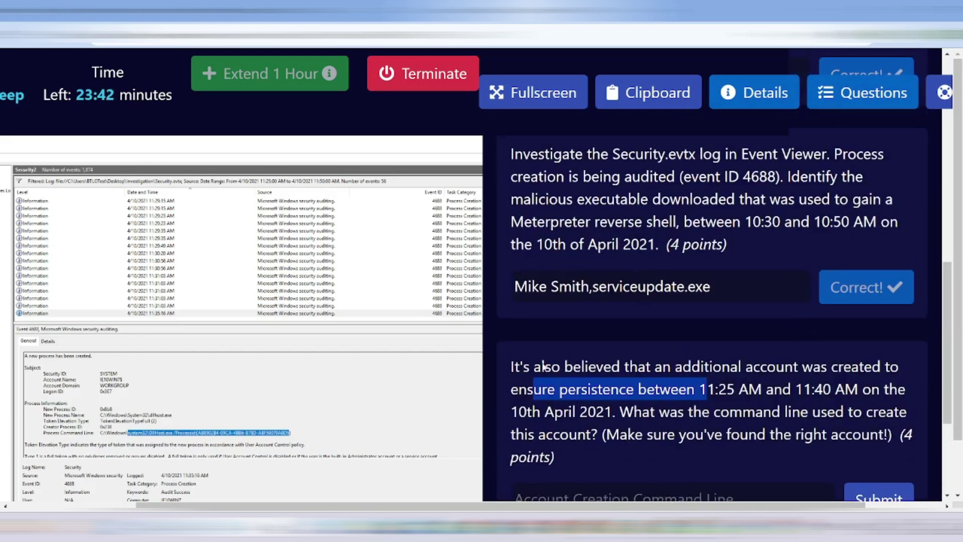
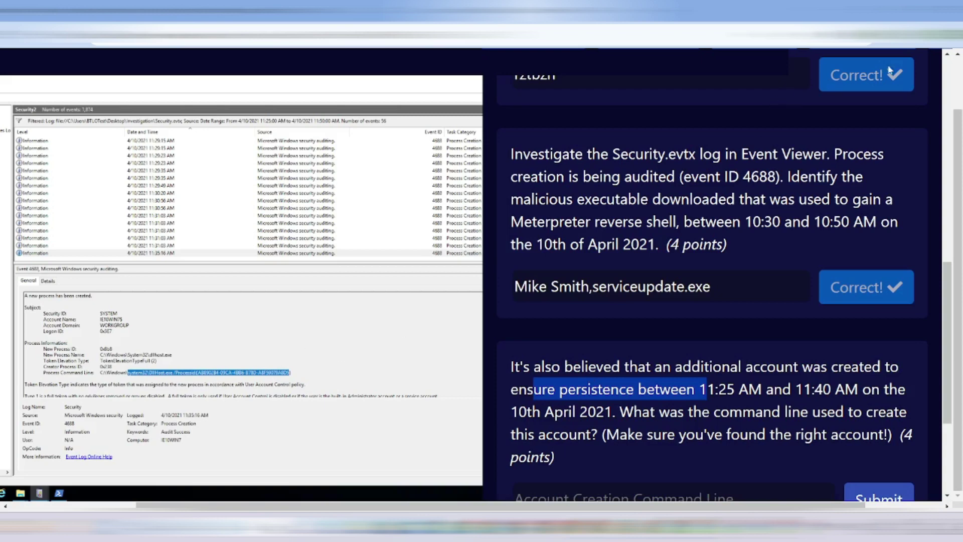
{"action": "scroll", "coordinate": [917, 107], "scroll_direction": "up", "scroll_amount": 5}
{"action": "scroll", "coordinate": [877, 114], "scroll_direction": "up", "scroll_amount": 4}
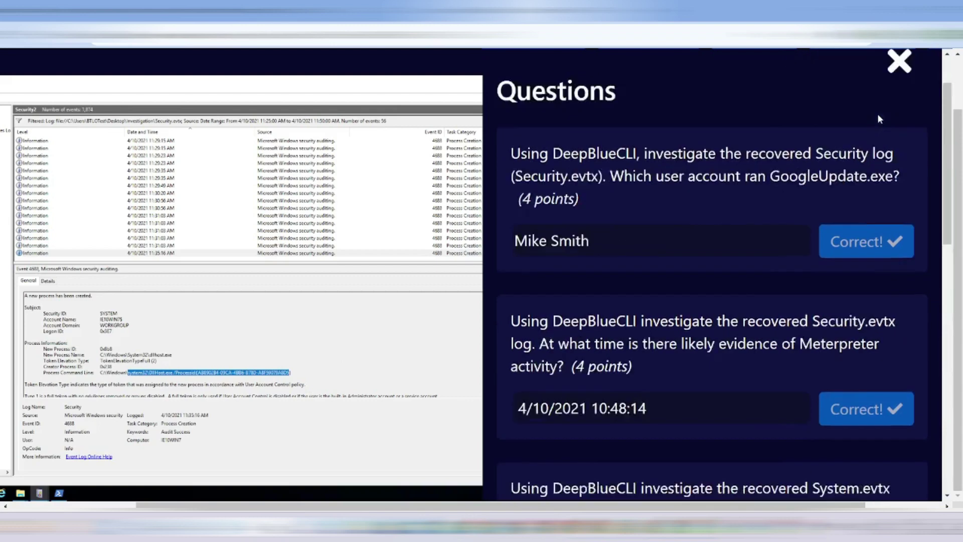
{"action": "left_click", "coordinate": [900, 129]}
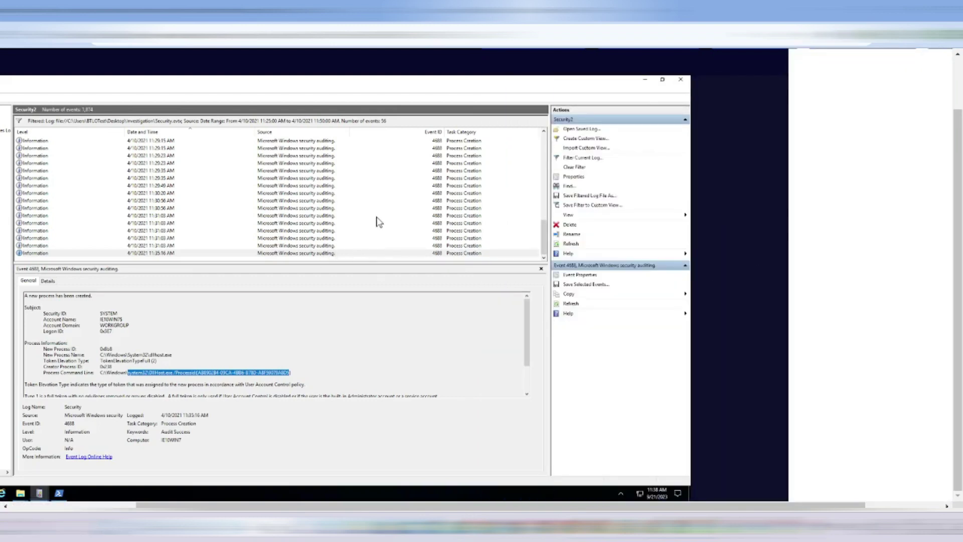
Step: Check the process command lines of the last three events logged at 11:31:03 AM
{"action": "left_click", "coordinate": [316, 246]}
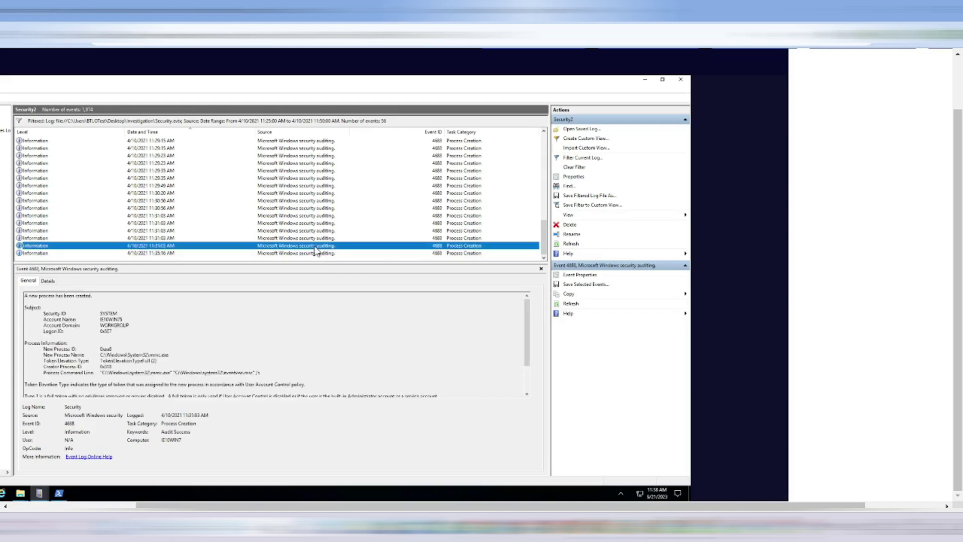
{"action": "key", "text": "Up"}
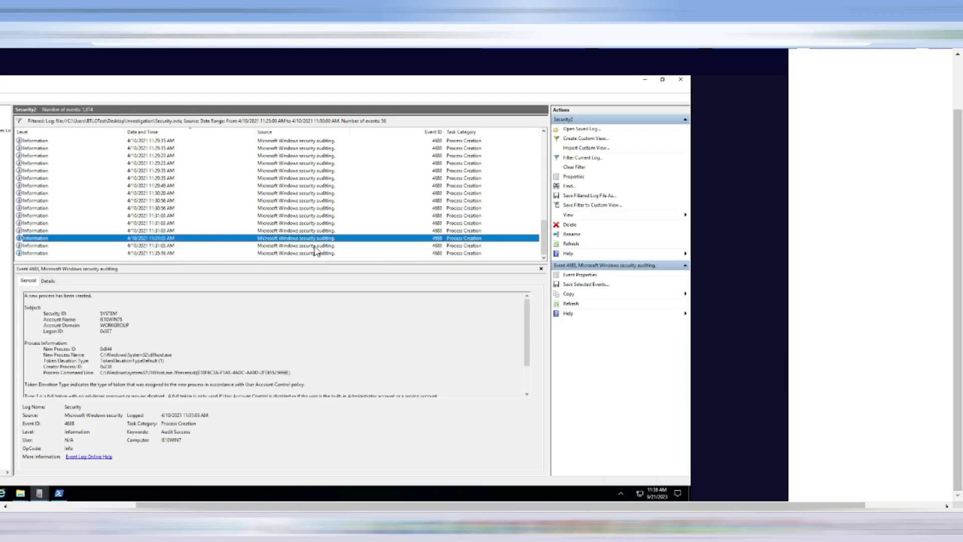
{"action": "key", "text": "Up"}
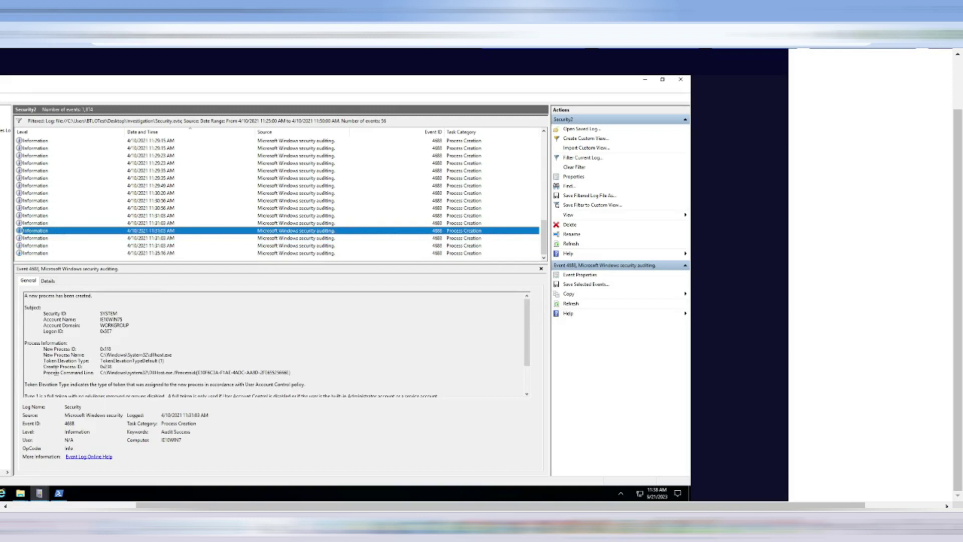
{"action": "left_click_drag", "start_coordinate": [44, 367], "coordinate": [108, 374]}
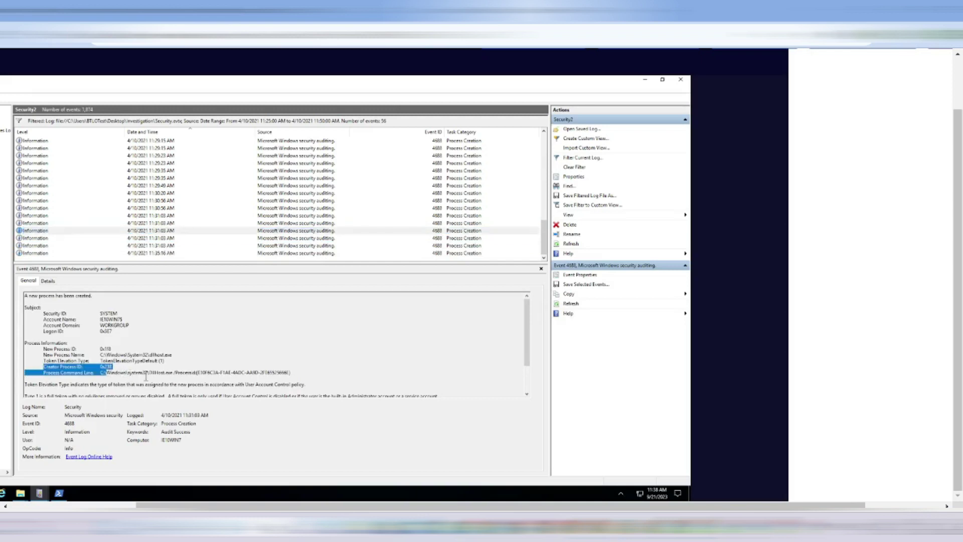
{"action": "left_click", "coordinate": [211, 370]}
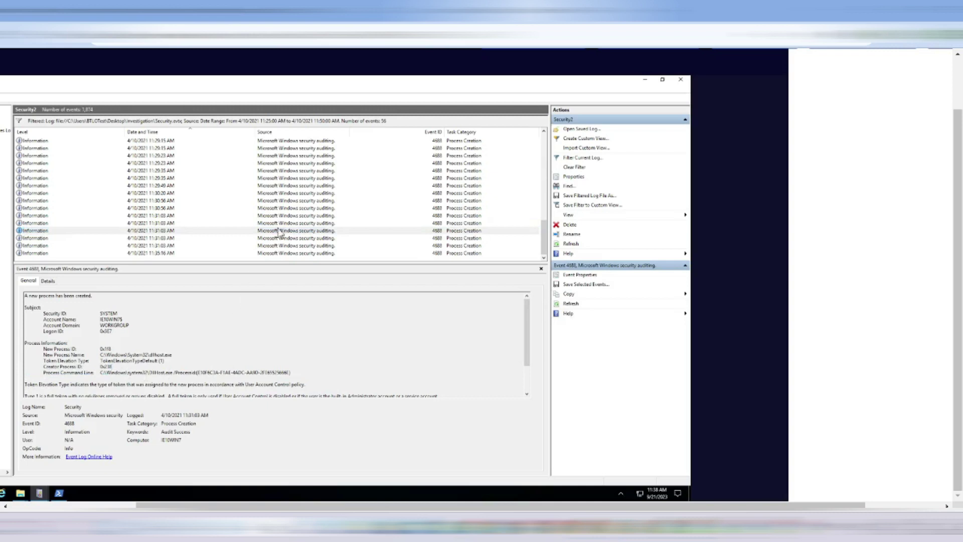
Step: Step back through the earlier process creation events to 11:29:23 AM and highlight that event's process command line
{"action": "left_click", "coordinate": [306, 224]}
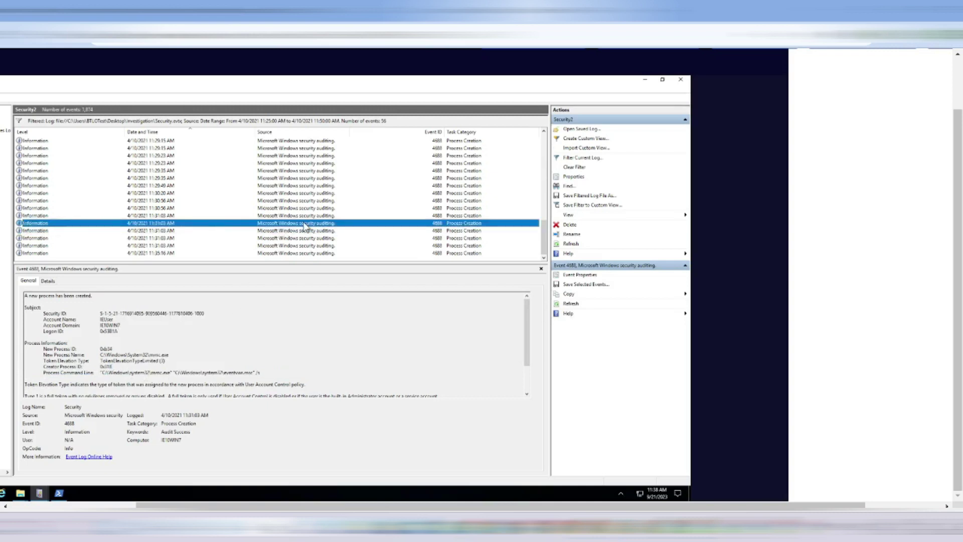
{"action": "key", "text": "Up"}
{"action": "key", "text": "Up"}
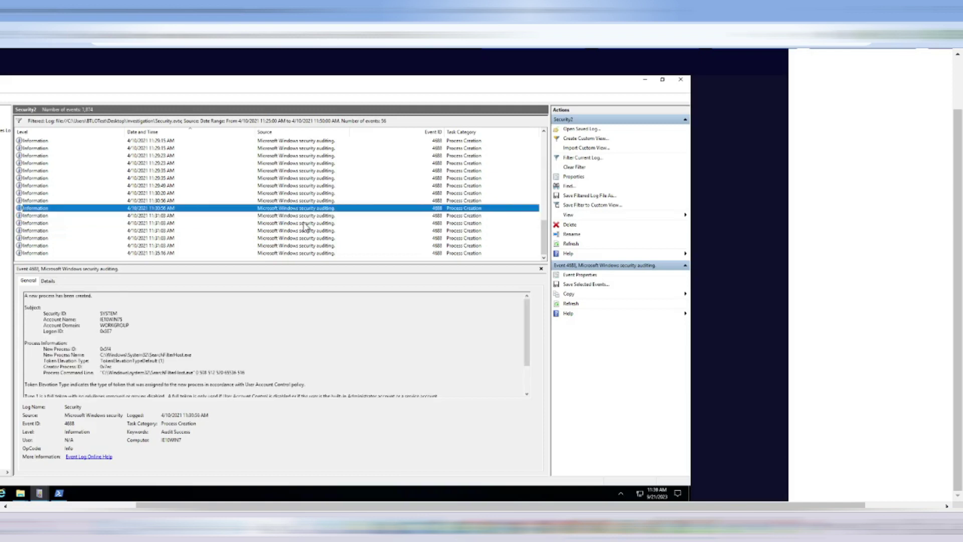
{"action": "key", "text": "Up"}
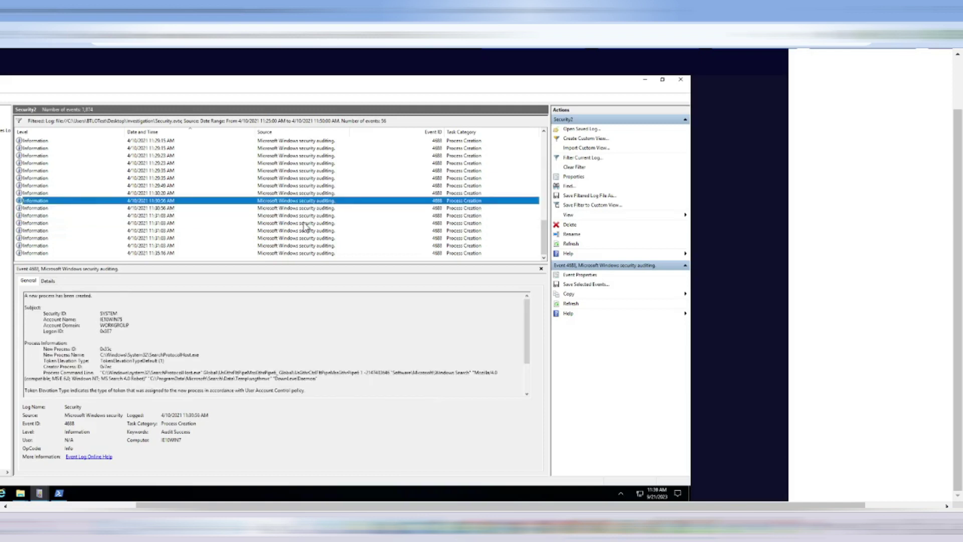
{"action": "key", "text": "Up"}
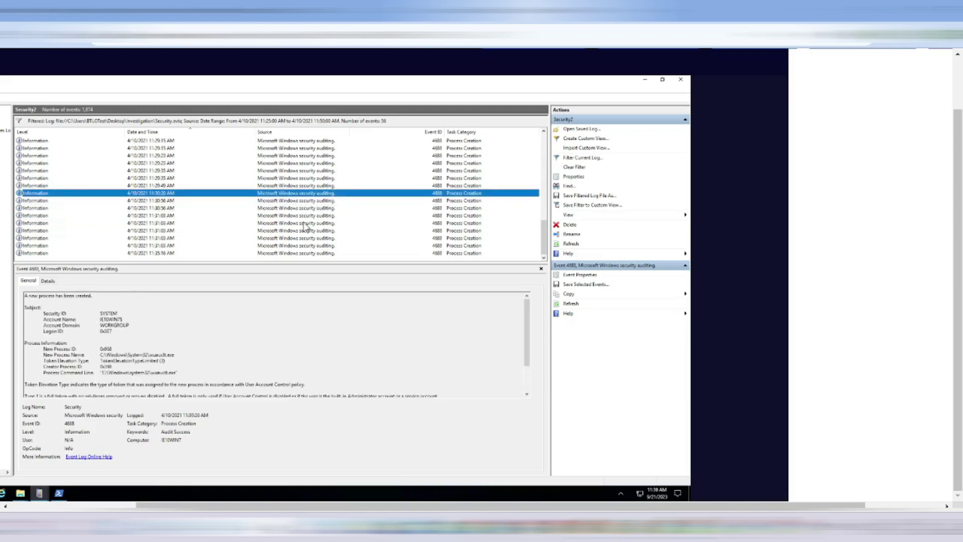
{"action": "key", "text": "Up"}
{"action": "key", "text": "Up"}
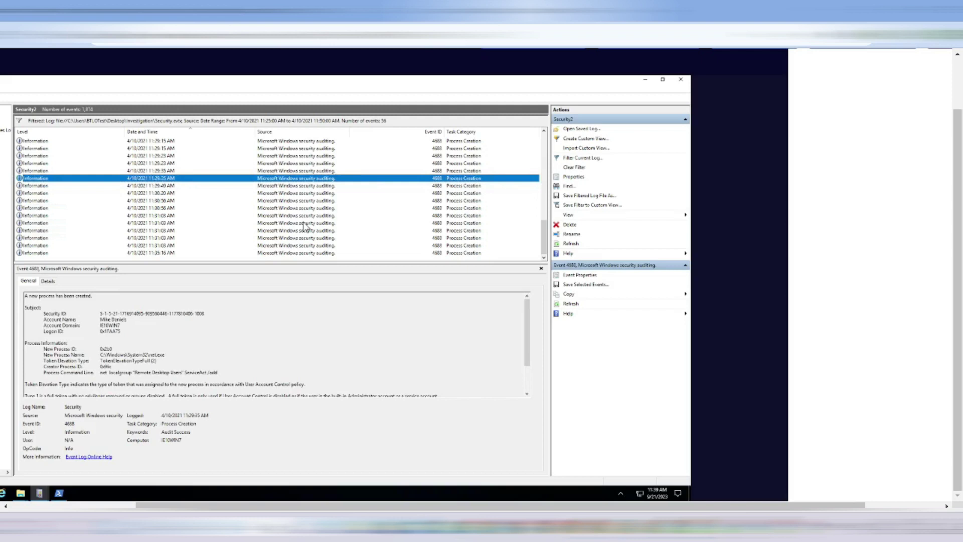
{"action": "key", "text": "Up"}
{"action": "key", "text": "Up"}
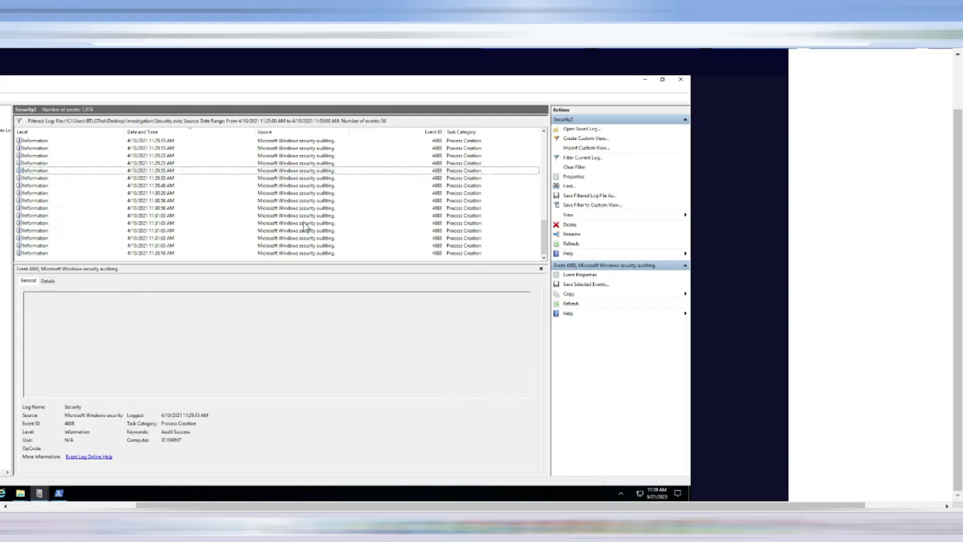
{"action": "key", "text": "Up"}
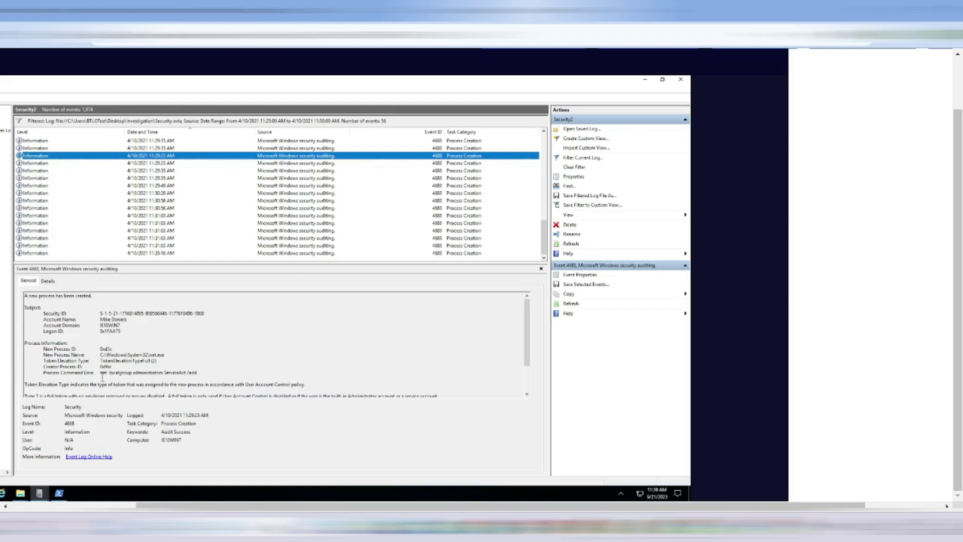
{"action": "left_click_drag", "start_coordinate": [101, 373], "coordinate": [210, 370]}
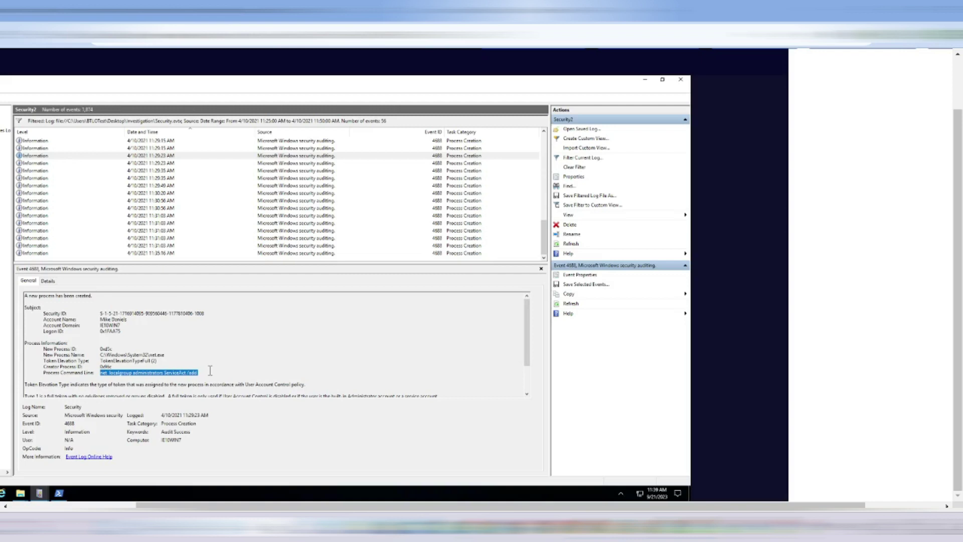
Step: Reopen the lab questions and go to the account creation command line and local groups questions
{"action": "scroll", "coordinate": [773, 101], "scroll_direction": "up", "scroll_amount": 1}
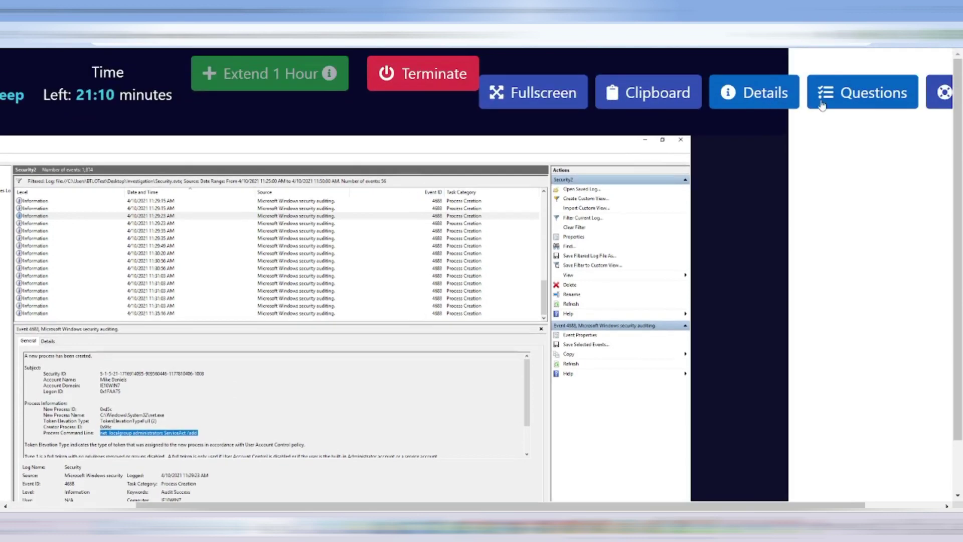
{"action": "left_click", "coordinate": [855, 96]}
{"action": "scroll", "coordinate": [657, 395], "scroll_direction": "down", "scroll_amount": 10}
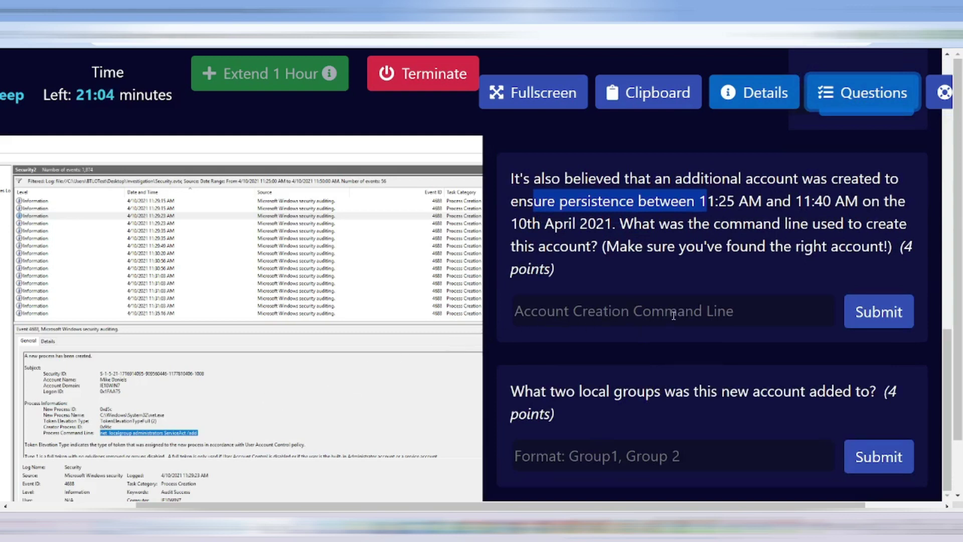
{"action": "scroll", "coordinate": [172, 440], "scroll_direction": "down", "scroll_amount": 1}
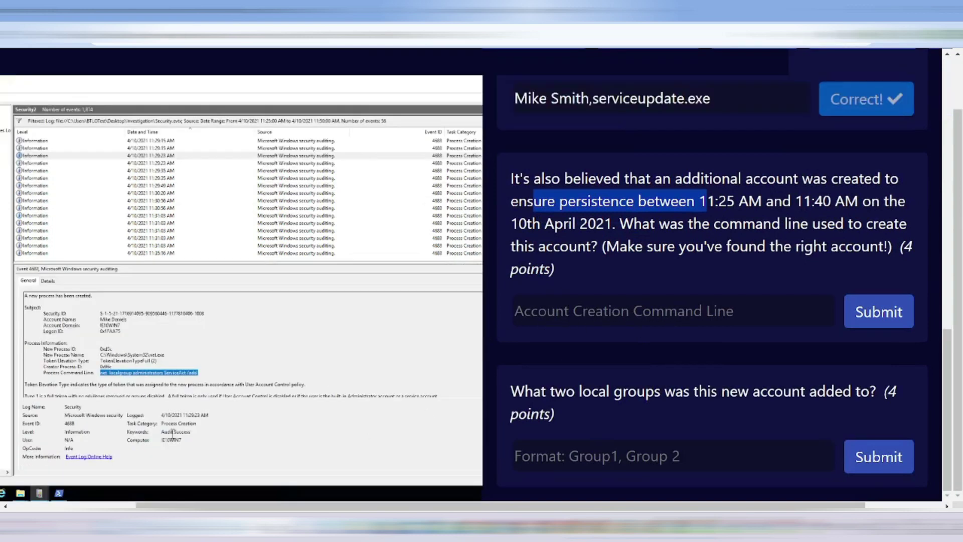
{"action": "right_click", "coordinate": [171, 432]}
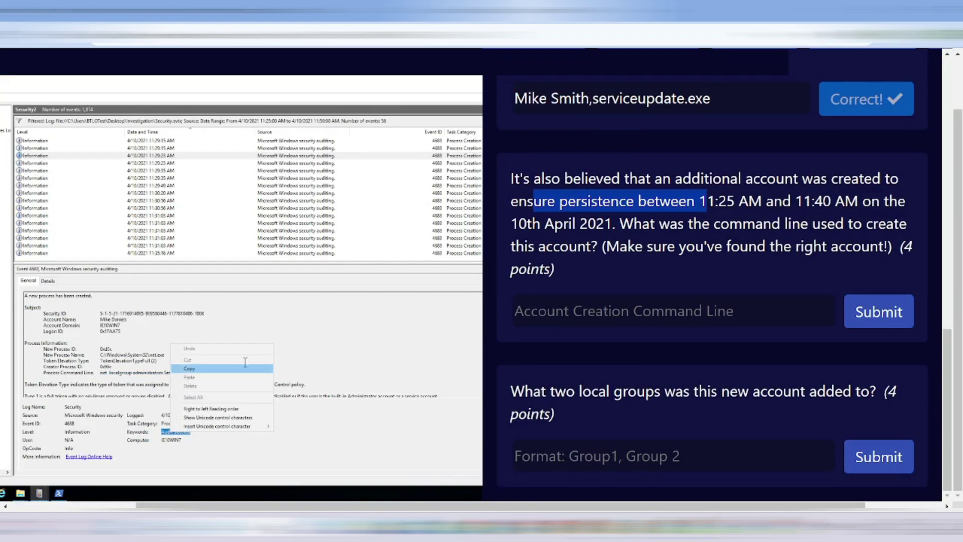
{"action": "left_click", "coordinate": [189, 369]}
{"action": "left_click", "coordinate": [585, 311]}
{"action": "key", "text": "ctrl+v"}
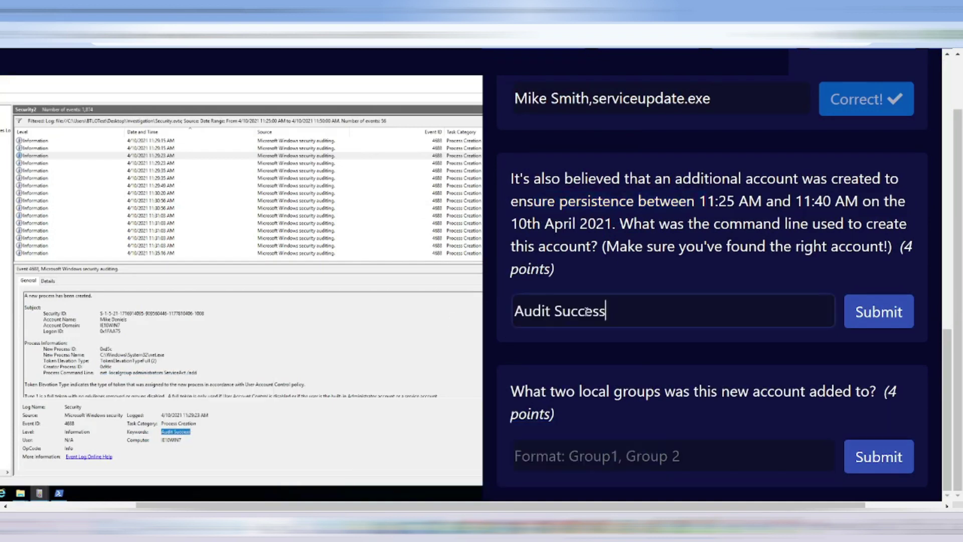
{"action": "key", "text": "BackSpace"}
{"action": "key", "text": "BackSpace"}
{"action": "key", "text": "BackSpace"}
{"action": "key", "text": "BackSpace"}
{"action": "key", "text": "BackSpace"}
{"action": "key", "text": "BackSpace"}
{"action": "key", "text": "BackSpace"}
{"action": "key", "text": "BackSpace"}
{"action": "key", "text": "BackSpace"}
{"action": "key", "text": "BackSpace"}
{"action": "key", "text": "BackSpace"}
{"action": "key", "text": "BackSpace"}
{"action": "key", "text": "BackSpace"}
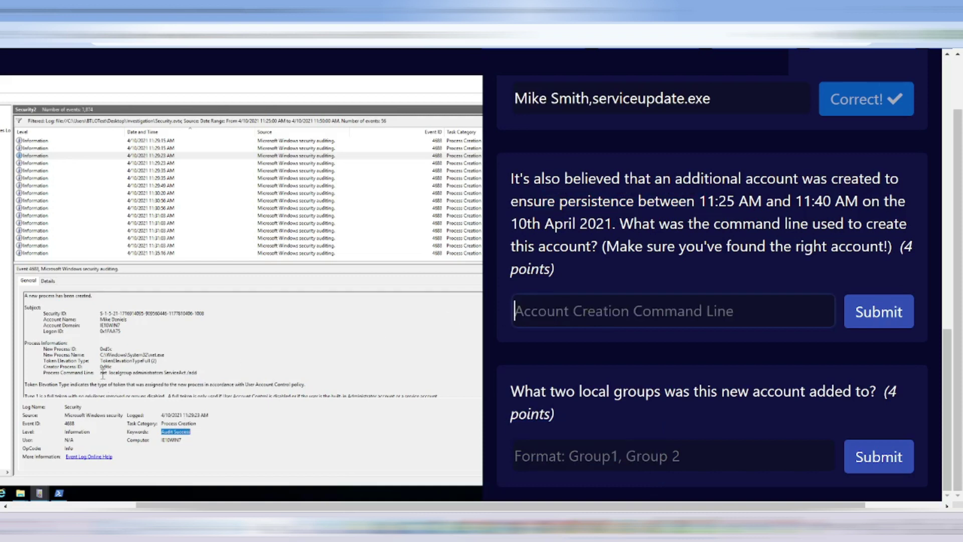
Step: Try submitting the selected event's command line, "net localgroup administrators ServiceAct /add", as the account creation answer, and clear the answer
{"action": "left_click_drag", "start_coordinate": [100, 372], "coordinate": [195, 370]}
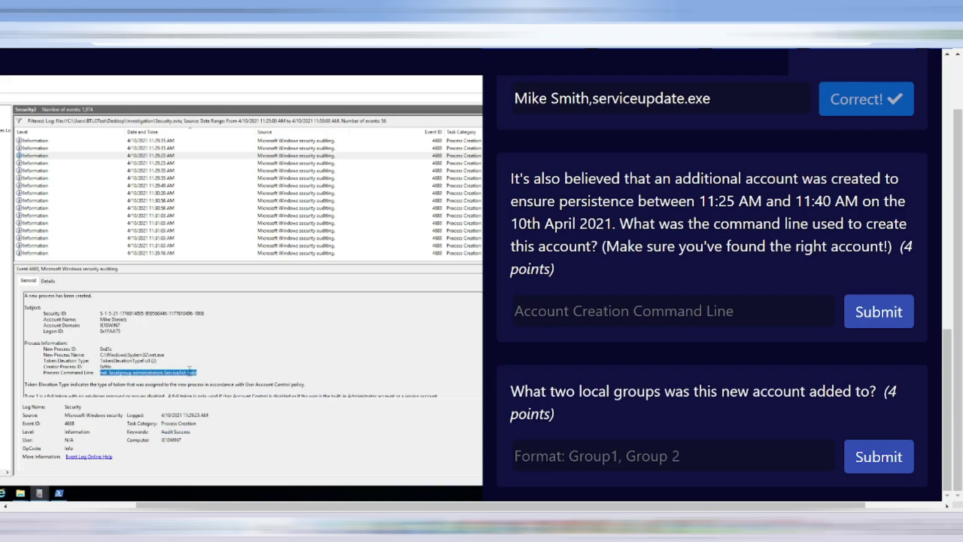
{"action": "key", "text": "ctrl+c"}
{"action": "left_click", "coordinate": [610, 322]}
{"action": "key", "text": "ctrl+v"}
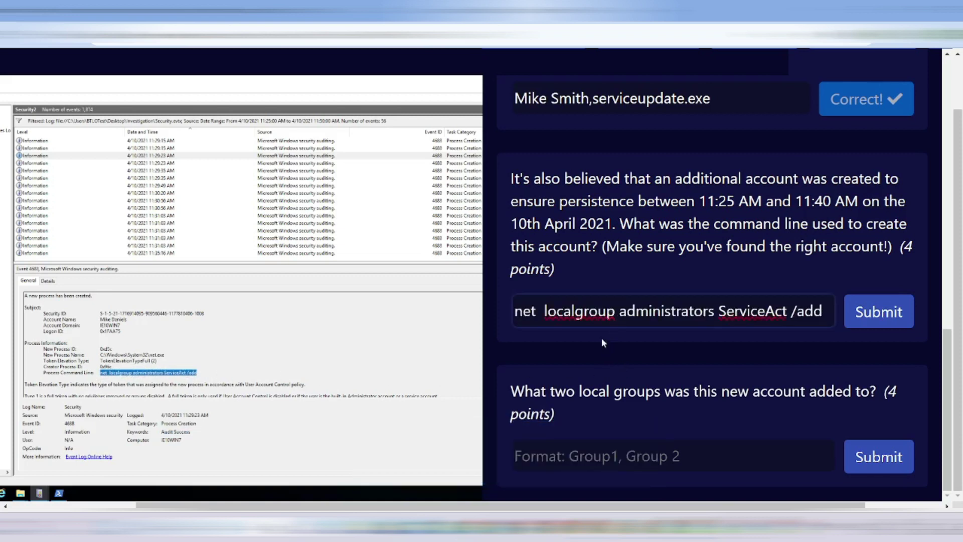
{"action": "left_click", "coordinate": [905, 311]}
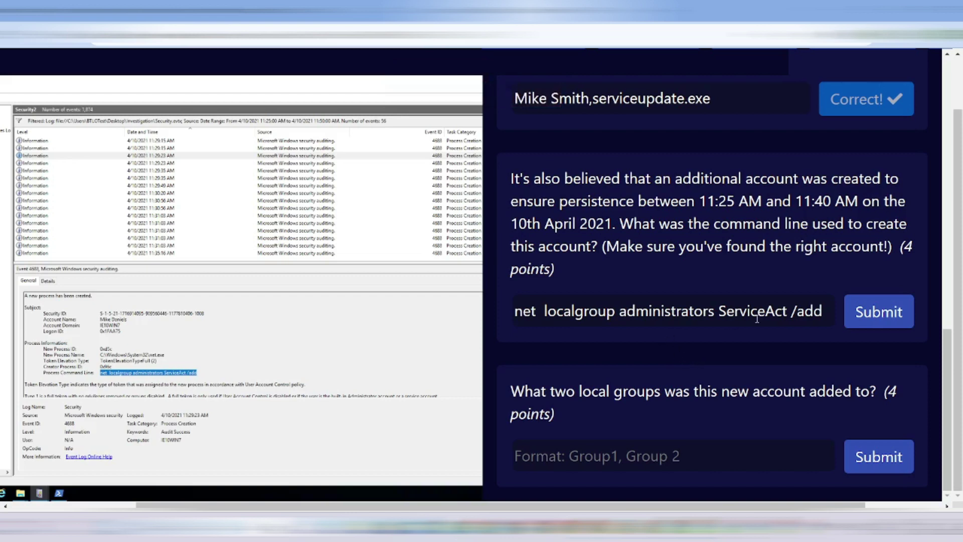
{"action": "left_click_drag", "start_coordinate": [828, 311], "coordinate": [514, 310]}
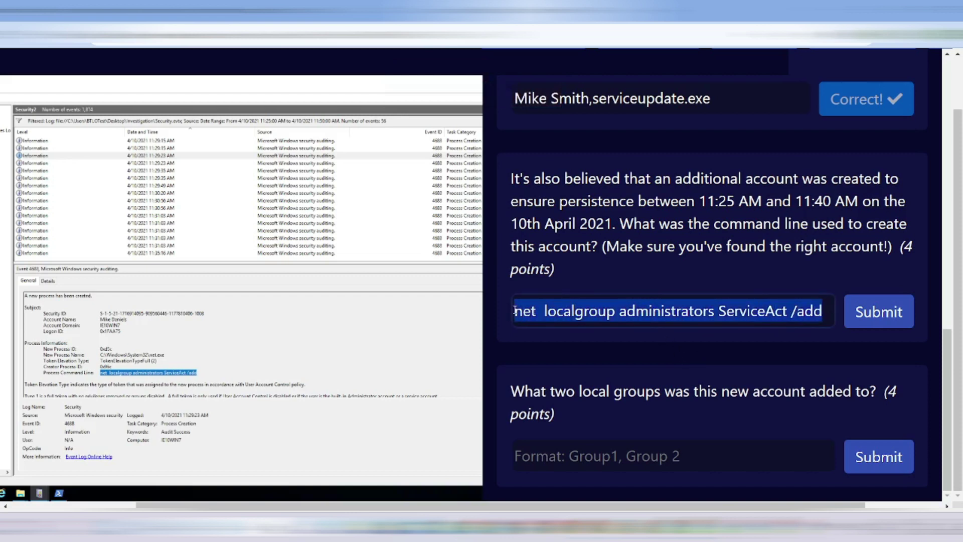
{"action": "key", "text": "BackSpace"}
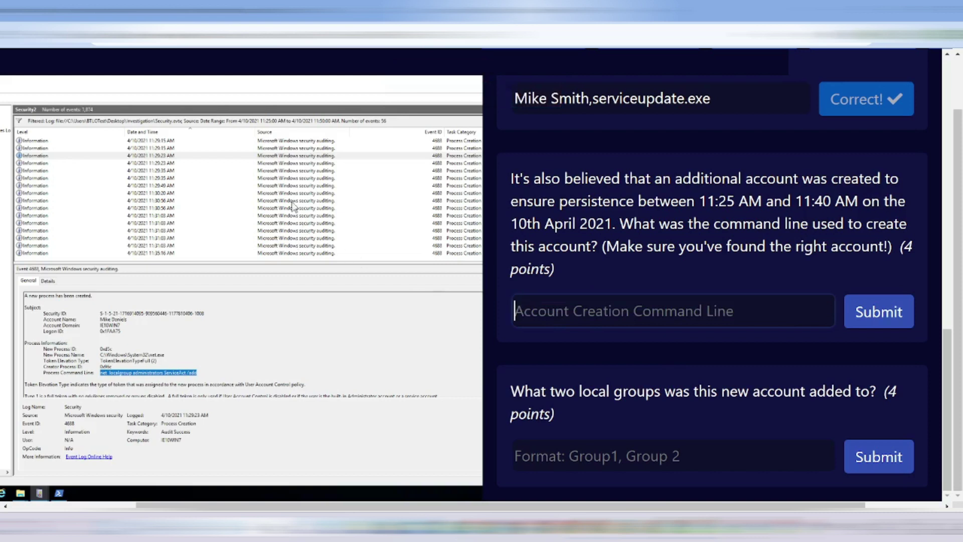
Step: Copy "net1 user ServiceAct /add" from the second 11:29:15 AM event's process command line and submit it as the account creation answer
{"action": "left_click", "coordinate": [314, 149]}
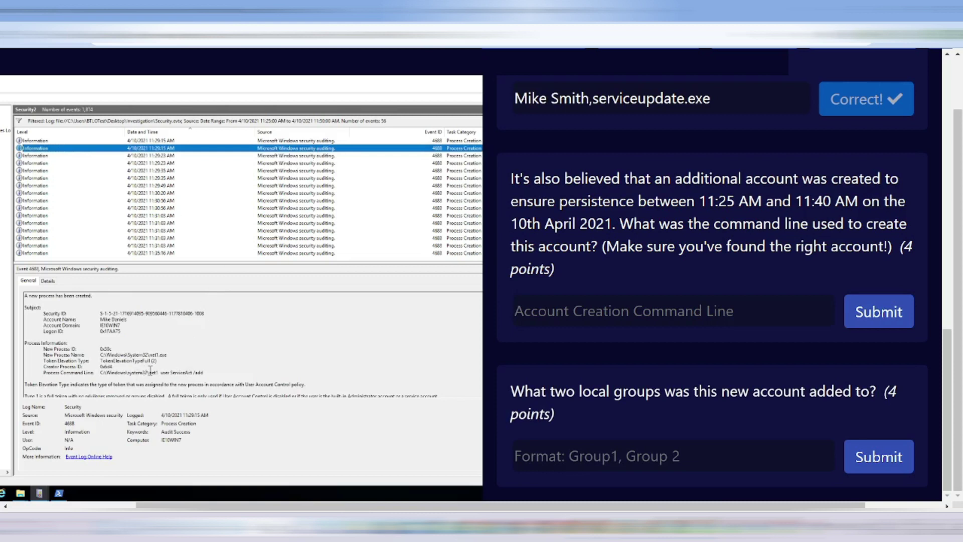
{"action": "triple_click", "coordinate": [176, 372]}
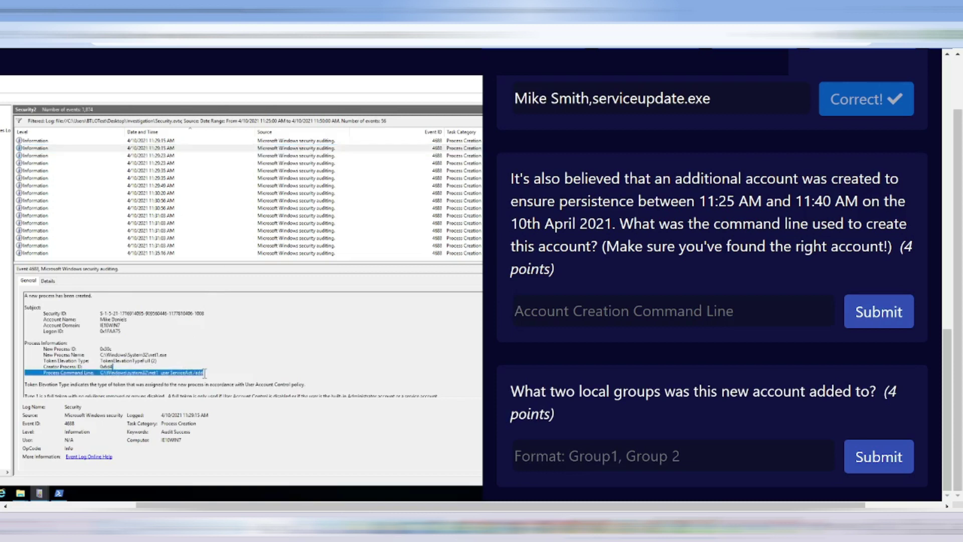
{"action": "left_click", "coordinate": [205, 372]}
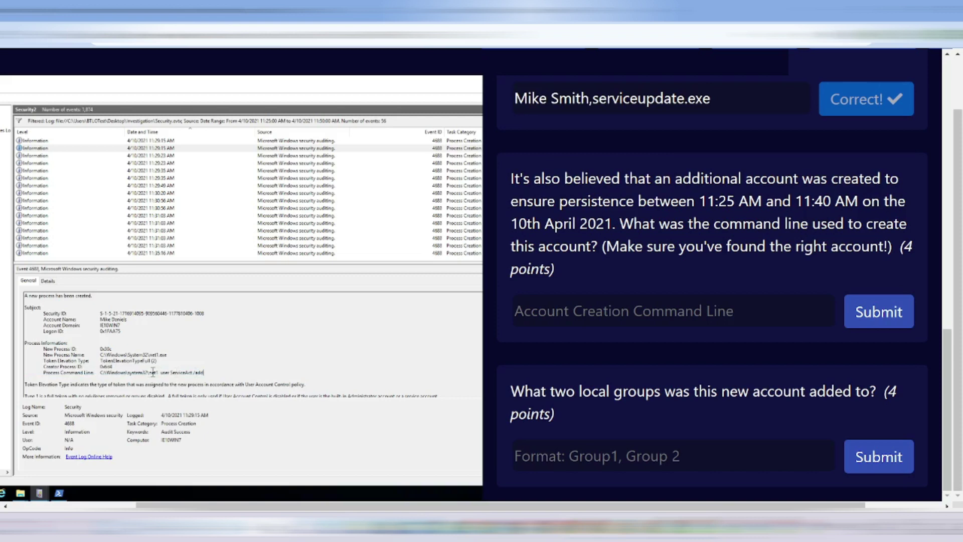
{"action": "left_click_drag", "start_coordinate": [149, 372], "coordinate": [201, 370]}
{"action": "key", "text": "ctrl+c"}
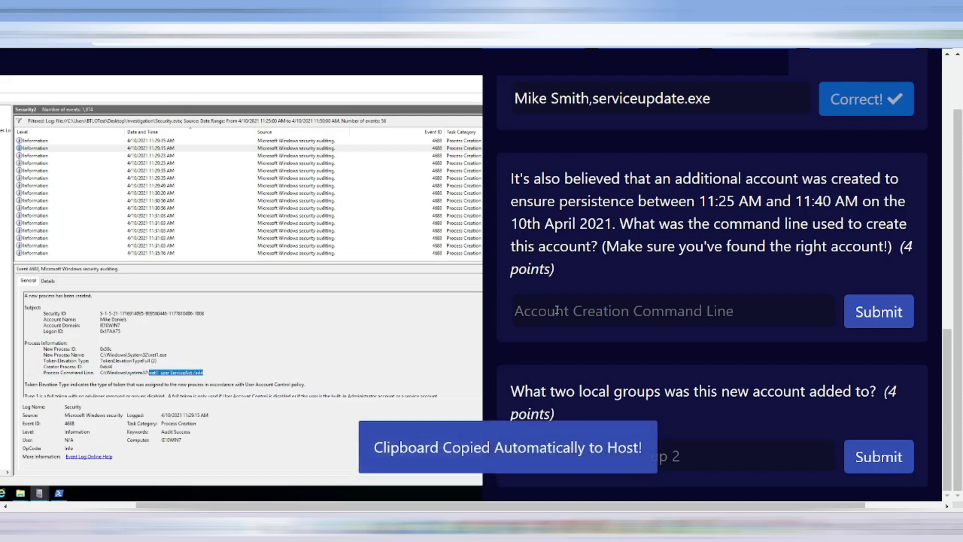
{"action": "left_click", "coordinate": [592, 308]}
{"action": "key", "text": "ctrl+v"}
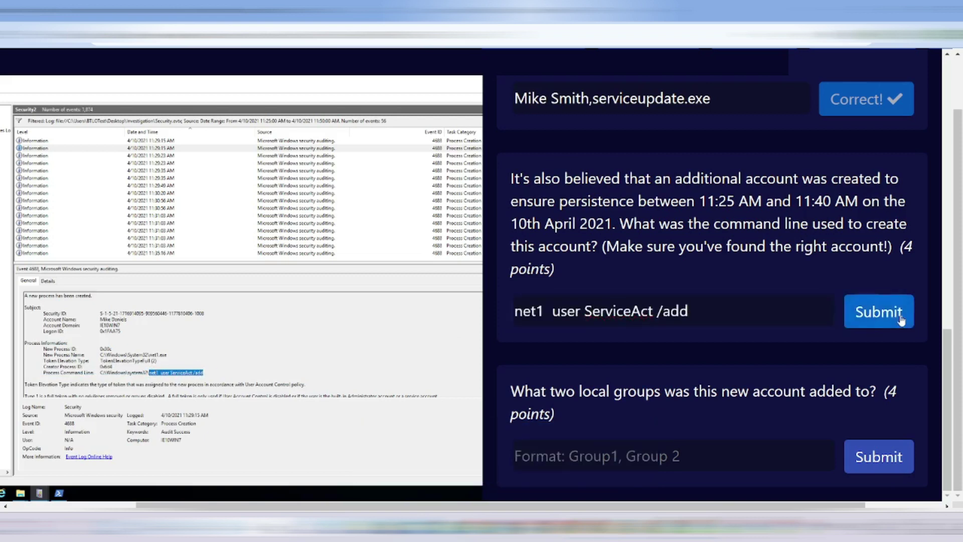
{"action": "left_click", "coordinate": [903, 312]}
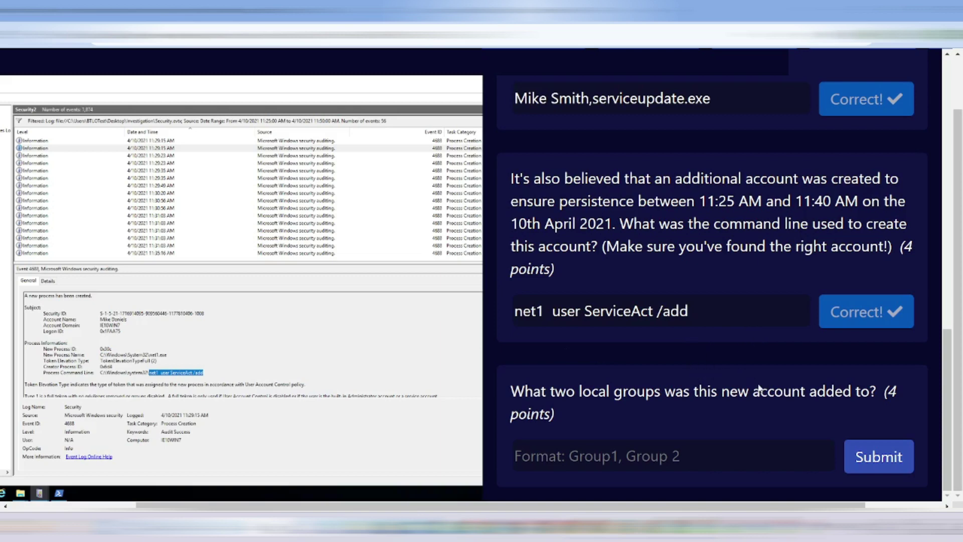
Step: Check the first 11:29:23 AM event's command line and enter "administrators," as the first group in the local groups answer
{"action": "scroll", "coordinate": [694, 347], "scroll_direction": "up", "scroll_amount": 5}
{"action": "scroll", "coordinate": [696, 354], "scroll_direction": "down", "scroll_amount": 5}
{"action": "left_click_drag", "start_coordinate": [511, 392], "coordinate": [669, 396]}
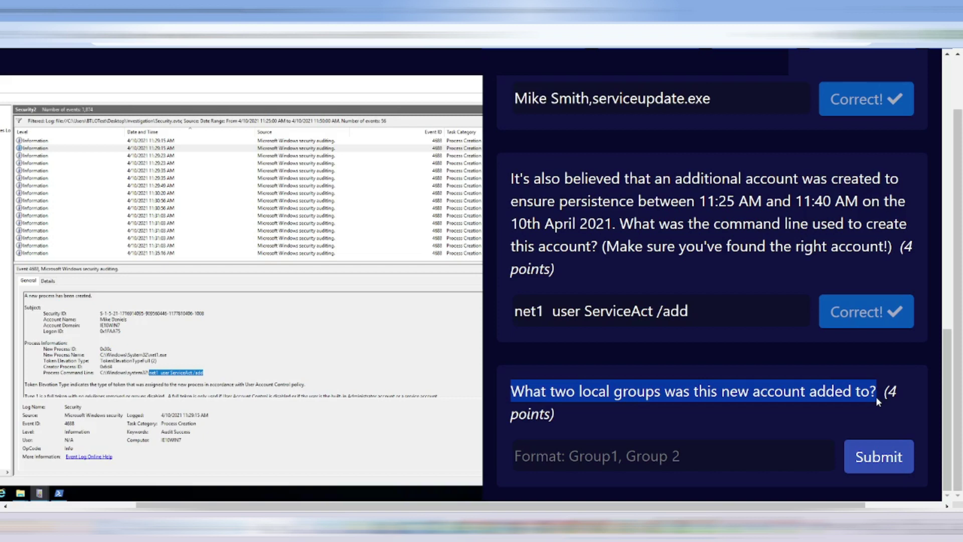
{"action": "left_click", "coordinate": [321, 156]}
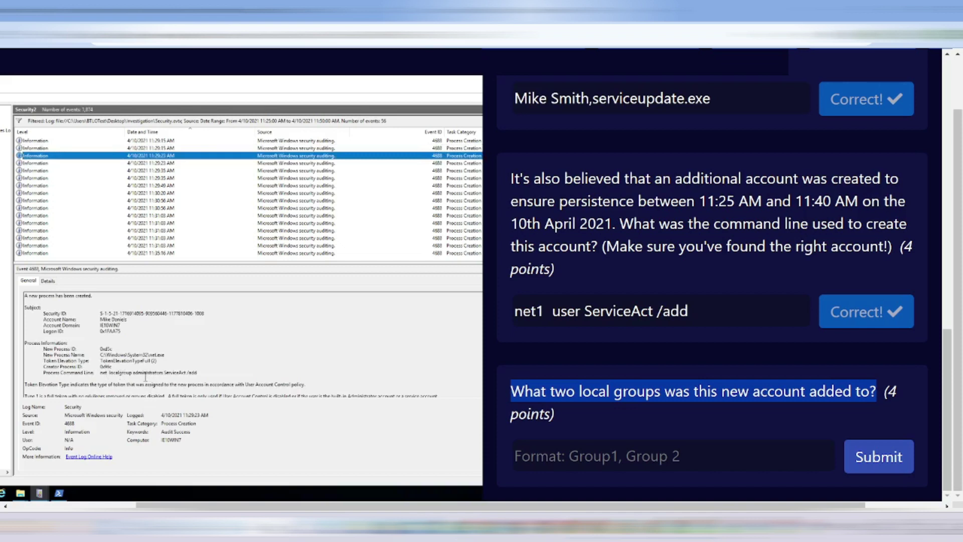
{"action": "left_click_drag", "start_coordinate": [99, 374], "coordinate": [212, 372]}
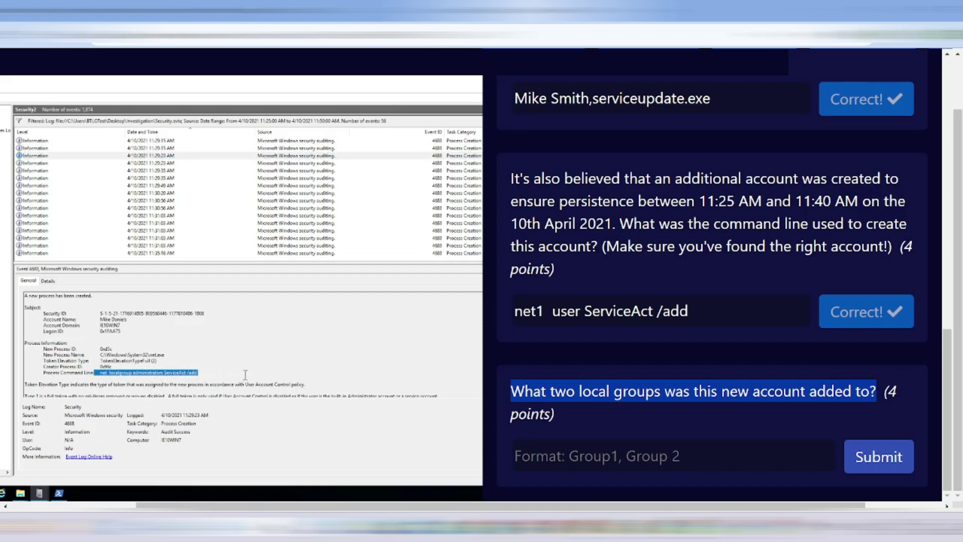
{"action": "left_click", "coordinate": [561, 459]}
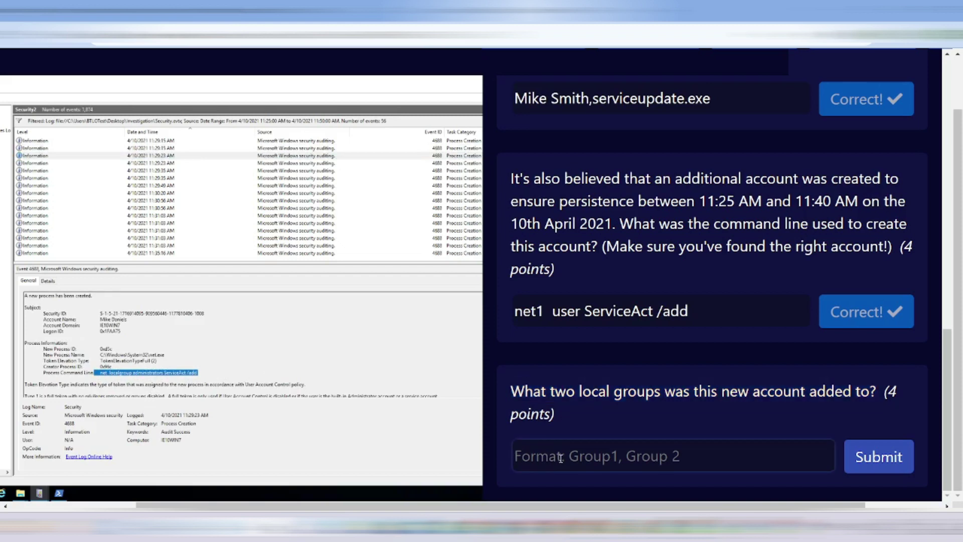
{"action": "type", "text": "administ"}
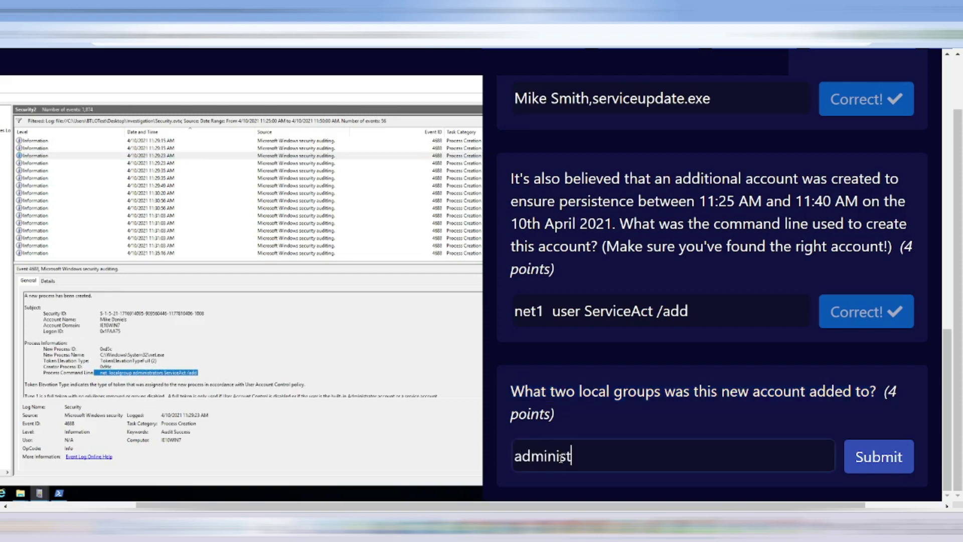
{"action": "type", "text": "ratorss"}
{"action": "key", "text": "BackSpace"}
{"action": "type", "text": ","}
Step: Check the process command lines of the second 11:29:23 AM event and the first 11:29:35 AM event for another local group
{"action": "left_click", "coordinate": [310, 163]}
{"action": "left_click", "coordinate": [310, 163]}
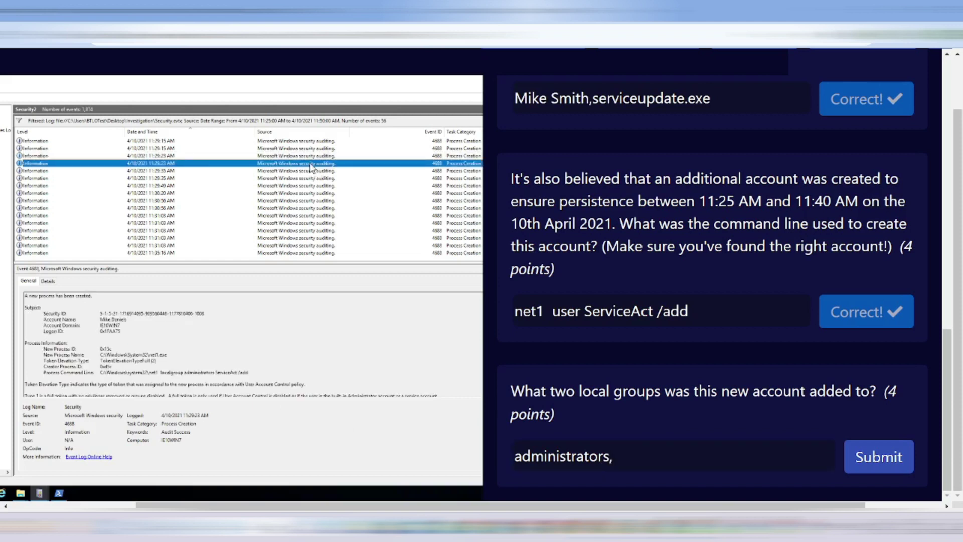
{"action": "left_click", "coordinate": [303, 171]}
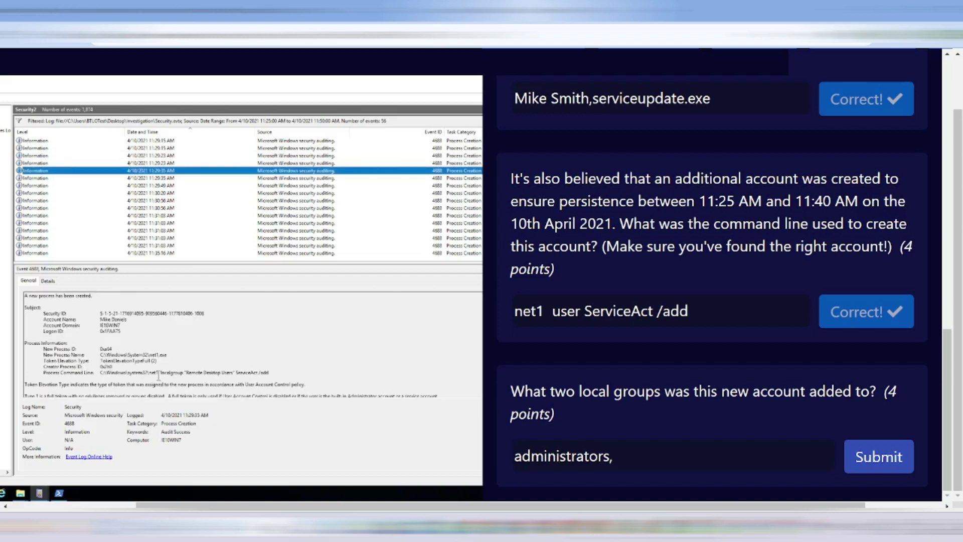
{"action": "left_click_drag", "start_coordinate": [148, 373], "coordinate": [299, 373]}
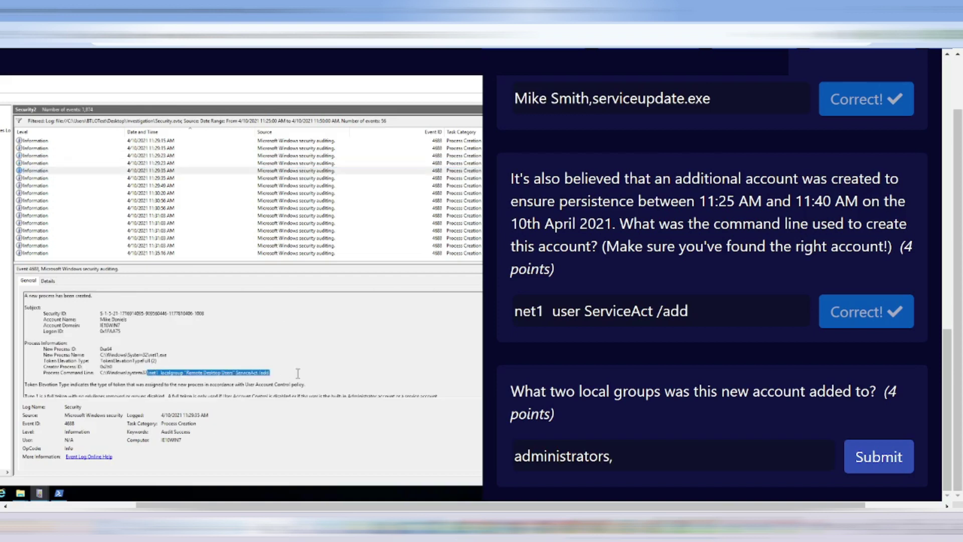
{"action": "left_click", "coordinate": [304, 371]}
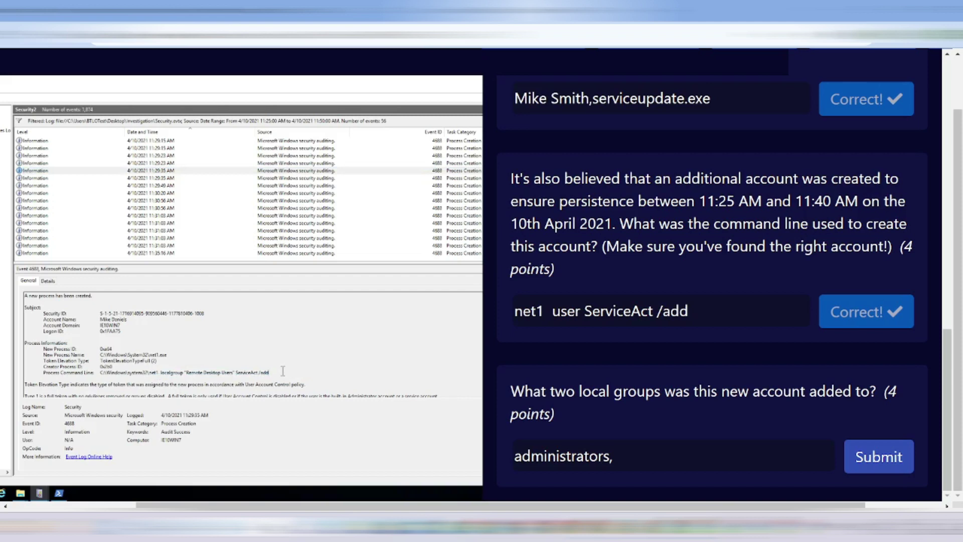
Step: Complete the local groups answer as "administrators, remote desktop users" and submit it
{"action": "left_click", "coordinate": [645, 459]}
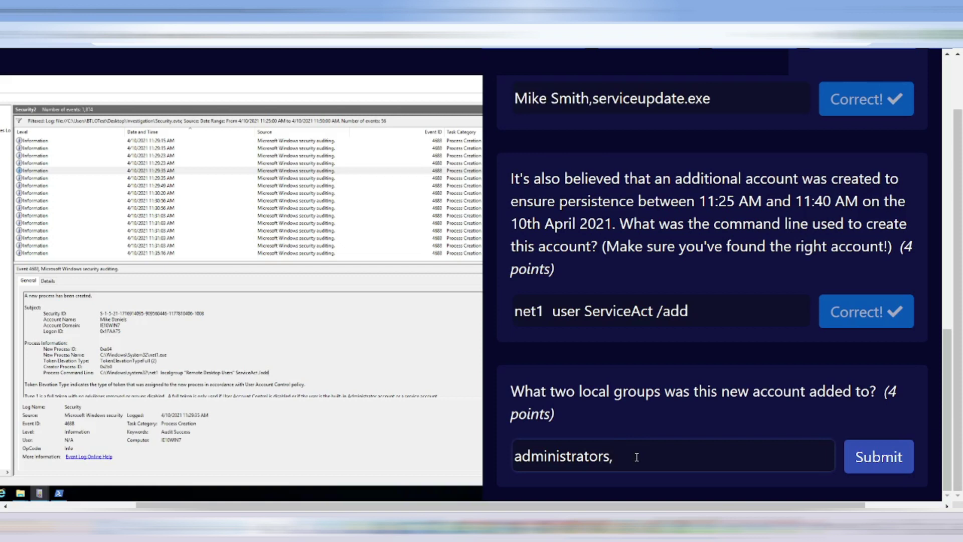
{"action": "type", "text": "remote deskt"}
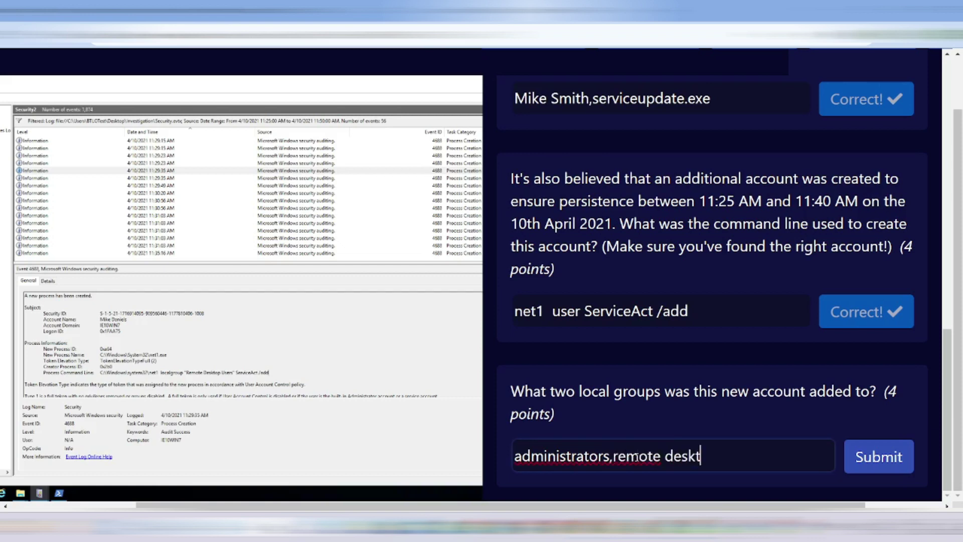
{"action": "type", "text": "p users"}
{"action": "key", "text": "Left"}
{"action": "key", "text": "Left"}
{"action": "key", "text": "Left"}
{"action": "key", "text": "Left"}
{"action": "key", "text": "Left"}
{"action": "key", "text": "Left"}
{"action": "key", "text": "Left"}
{"action": "type", "text": "o"}
{"action": "left_click", "coordinate": [612, 457]}
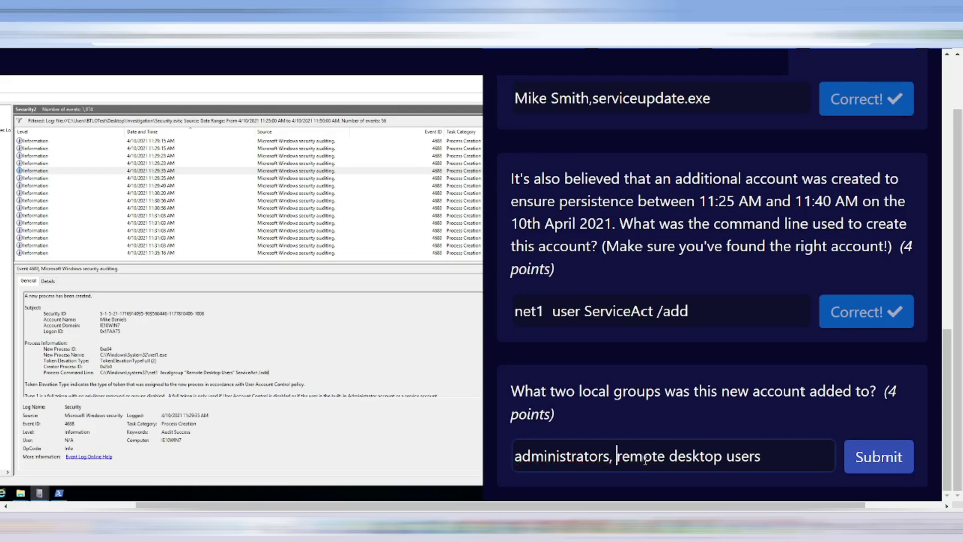
{"action": "left_click", "coordinate": [868, 458]}
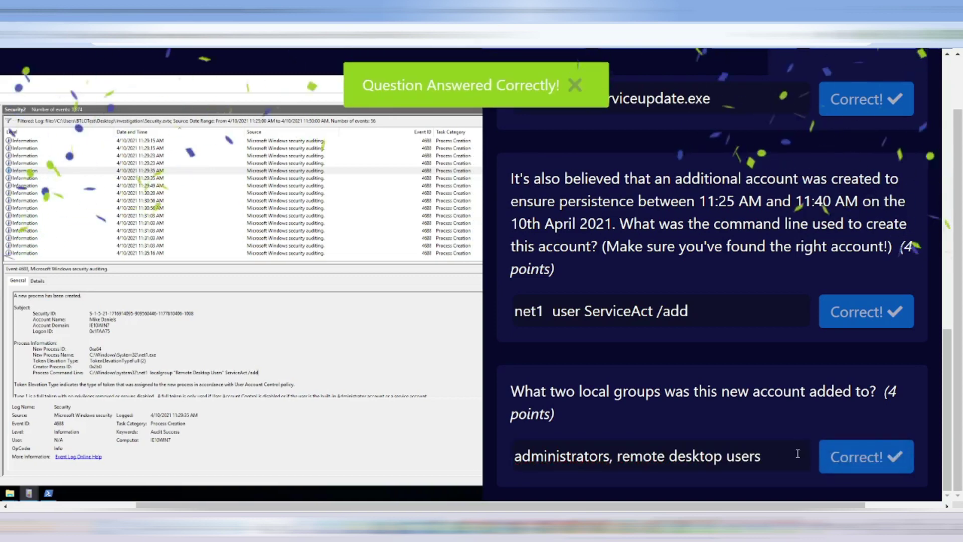